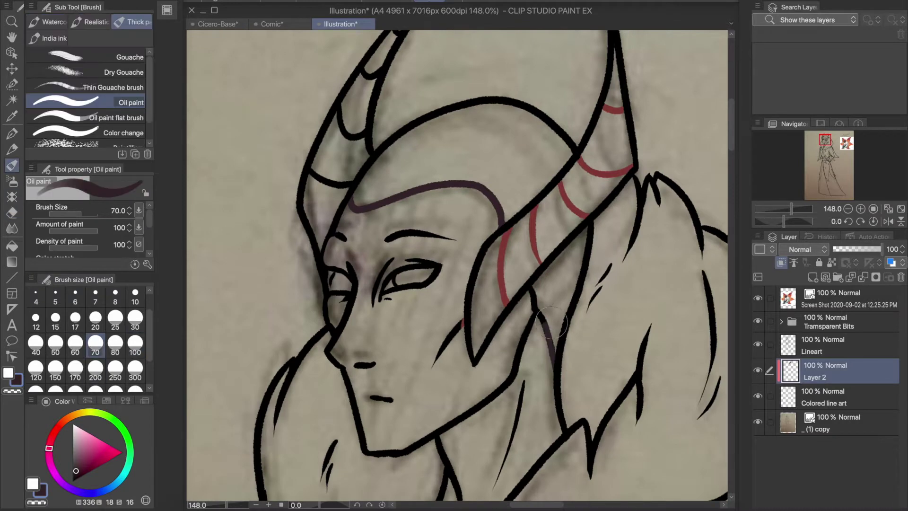
Recolour the far horn's band lines red and the belt's dividing lines dark purple, sampling both colours from existing line art
left_click(502, 274, "alt")
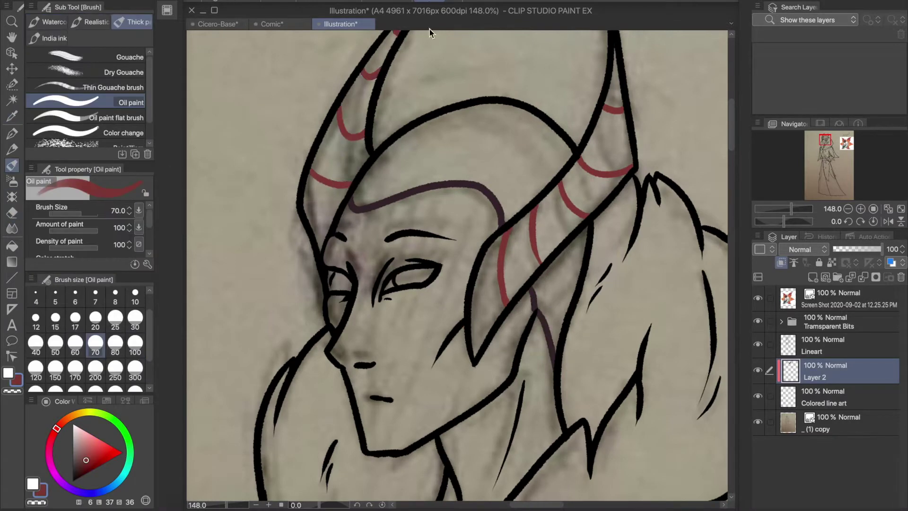
left_click_drag(791, 210, 787, 215)
left_click(286, 313, "alt")
scroll(286, 313, "up", 2)
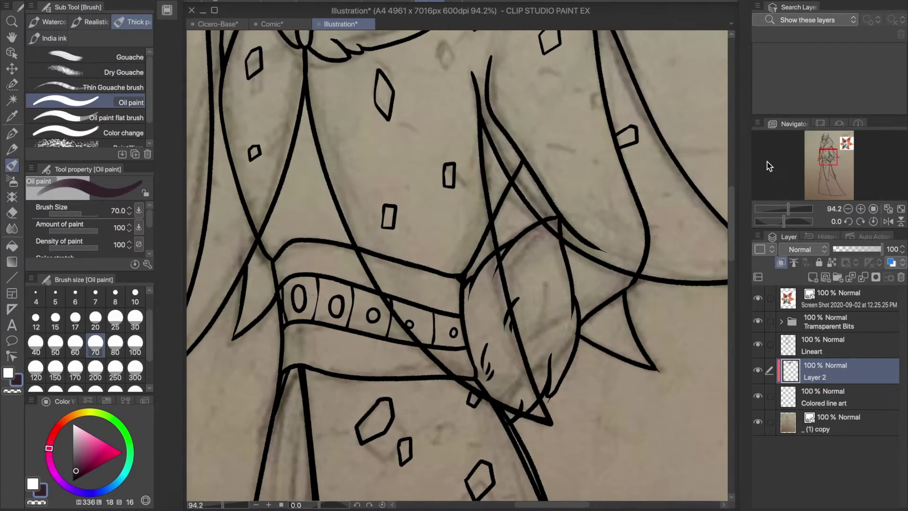
Sample blue from the reference moth and recolour the belt's oval outlines with it
scroll(713, 238, "up", 3)
key("i")
left_click(846, 144)
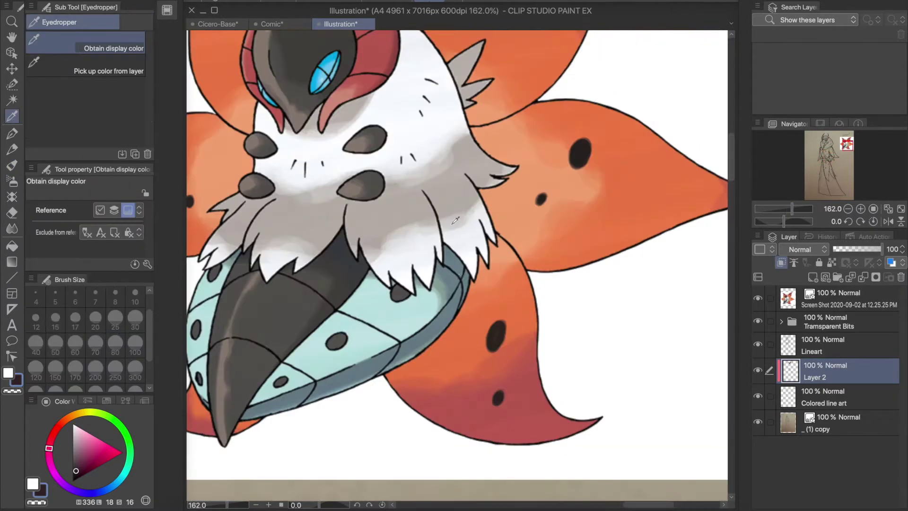
key("b")
left_click_drag(792, 208, 782, 209)
Move Layer 2 below the Colored line art layer and put it in a new folder
key("i")
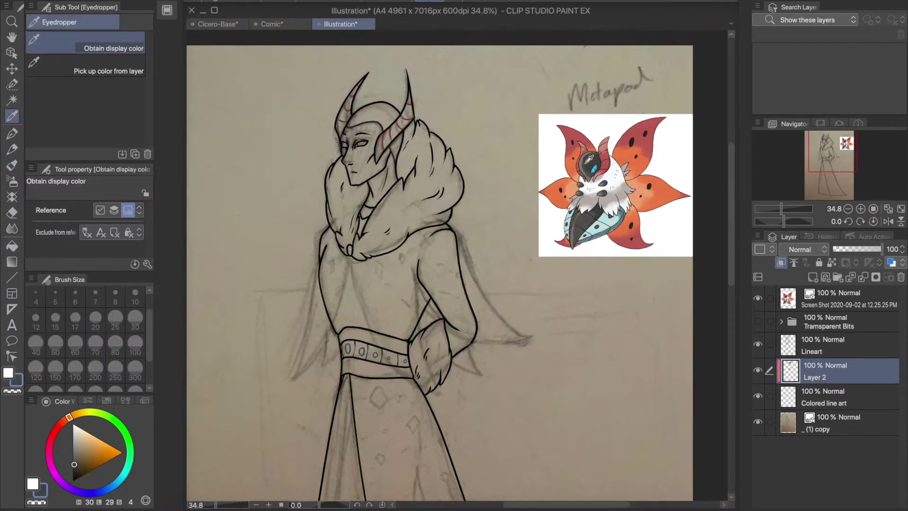
key("b")
left_click_drag(827, 371, 828, 402)
key("ctrl+g")
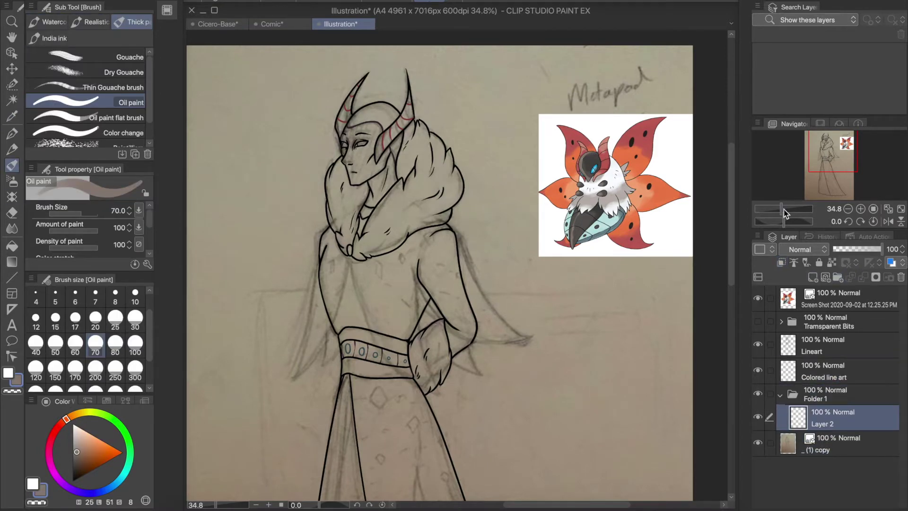
scroll(350, 137, "up", 5)
mouse_move(416, 223)
left_mouse_down()
mouse_move(331, 227)
mouse_move(331, 95)
mouse_move(449, 71)
left_mouse_up()
key("ctrl+z")
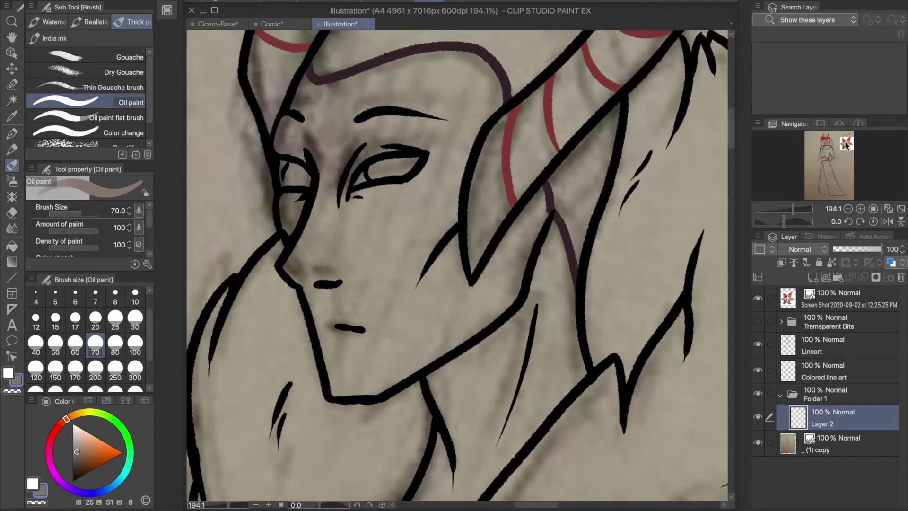
key("i")
left_click(13, 166)
left_click_drag(397, 118, 454, 160)
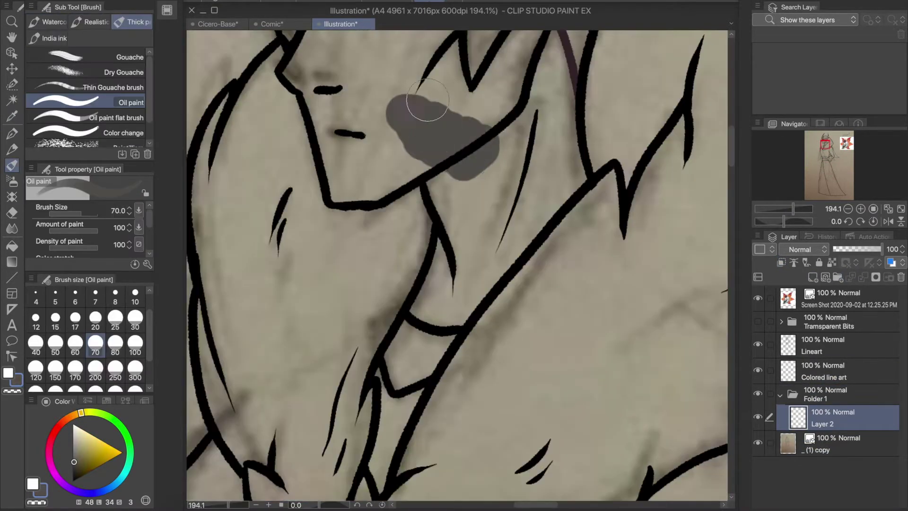
key("ctrl+z")
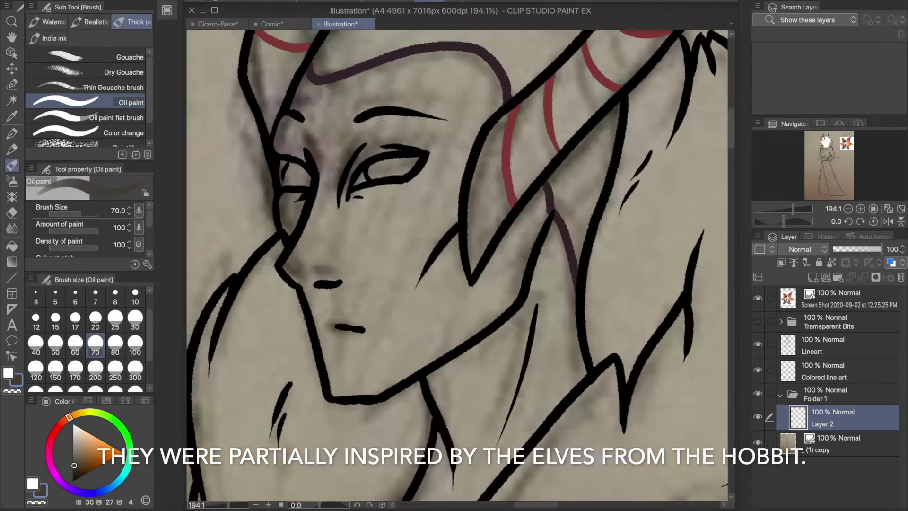
Paint the character's face and neck solid dark grey within the line art, using the Oil paint brush
mouse_move(411, 127)
left_mouse_down()
mouse_move(350, 129)
mouse_move(291, 279)
mouse_move(335, 385)
mouse_move(402, 416)
mouse_move(486, 321)
mouse_move(320, 264)
mouse_move(486, 126)
mouse_move(421, 137)
mouse_move(503, 412)
mouse_move(544, 411)
mouse_move(492, 487)
left_mouse_up()
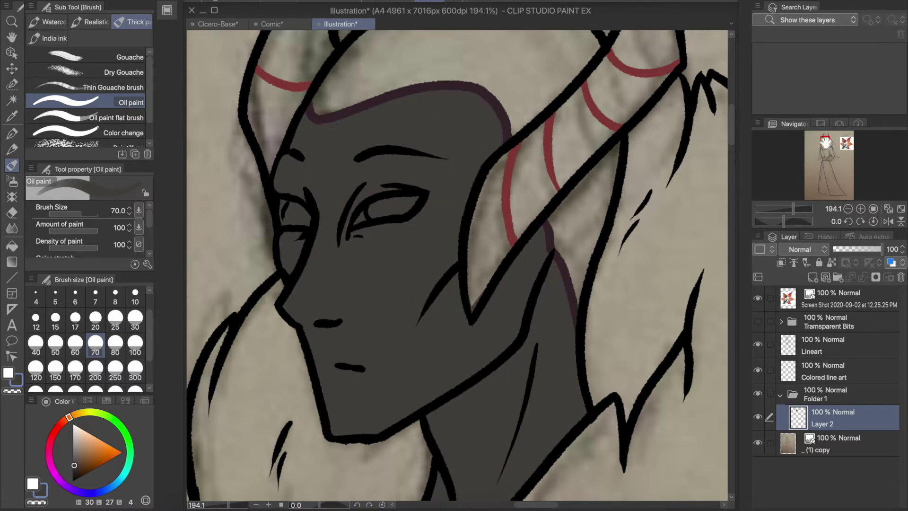
scroll(492, 487, "down", 5)
left_click_drag(473, 312, 440, 273)
mouse_move(793, 209)
left_mouse_down()
mouse_move(782, 210)
mouse_move(789, 208)
left_mouse_up()
Name the painted layer Base and its folder Skin, and set up a folder named Floof containing a layer named base
double_click(826, 423)
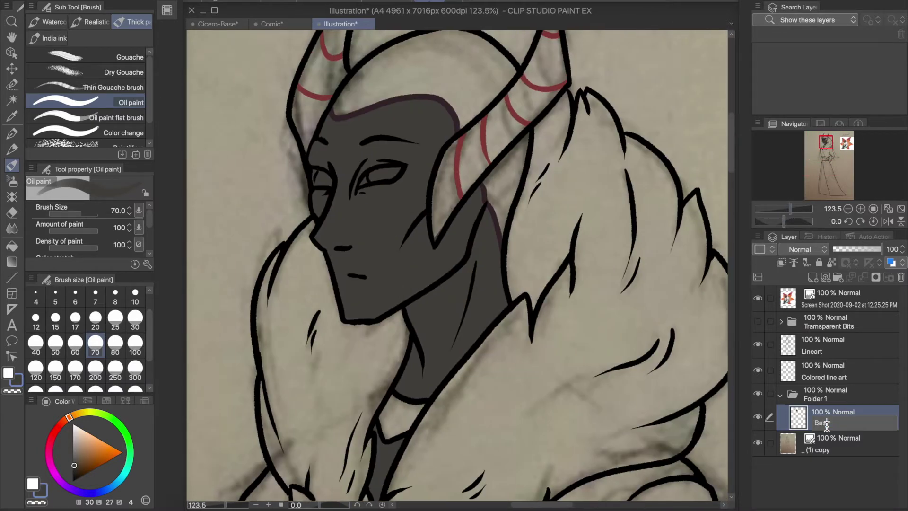
key("Return")
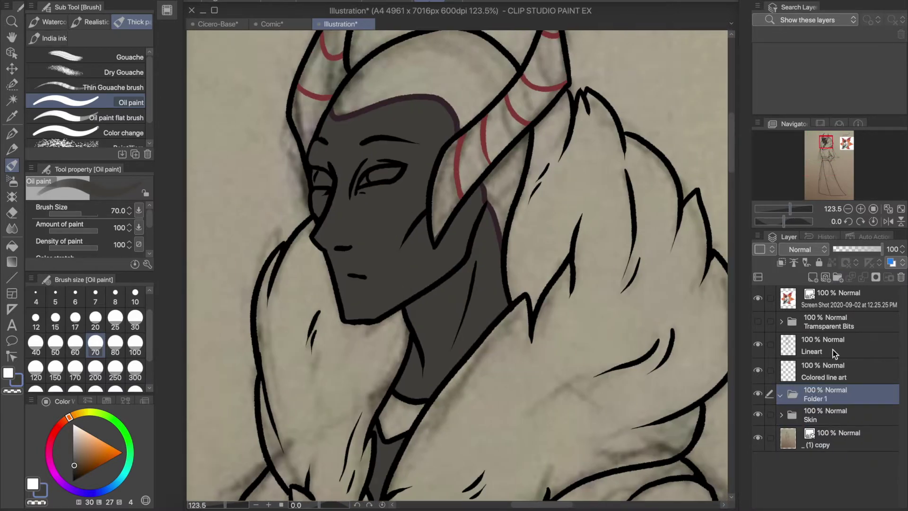
left_click(818, 397)
type("Floof")
key("Return")
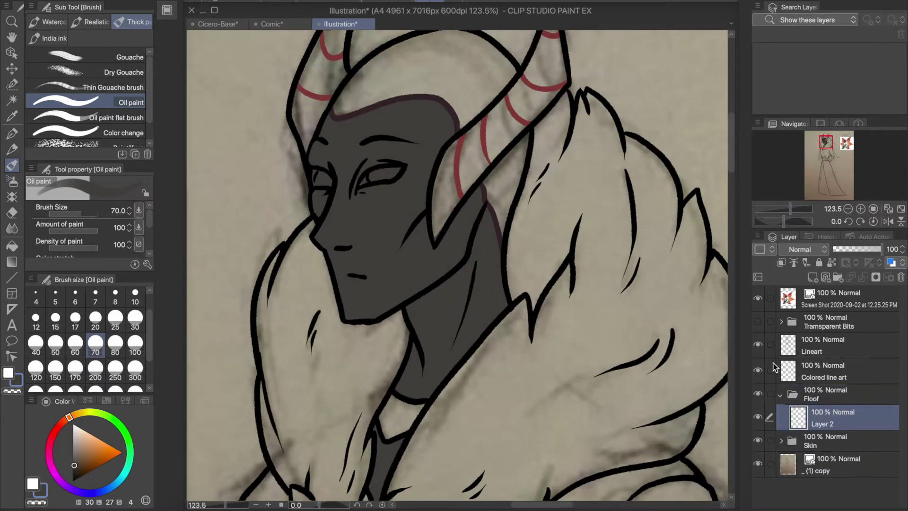
type("ase")
key("Return")
Sample light grey from the reference moth's fur and paint the inner part of the fur collar beside the neck
left_click(846, 143)
left_click(454, 284, "alt")
left_click(827, 142)
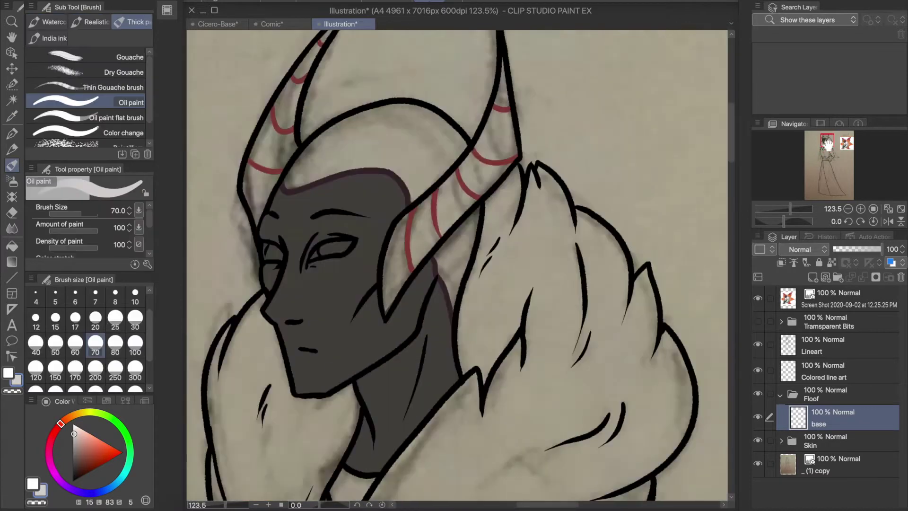
left_click(828, 145)
mouse_move(494, 249)
left_mouse_down()
mouse_move(389, 281)
mouse_move(478, 199)
mouse_move(454, 94)
mouse_move(473, 52)
left_mouse_up()
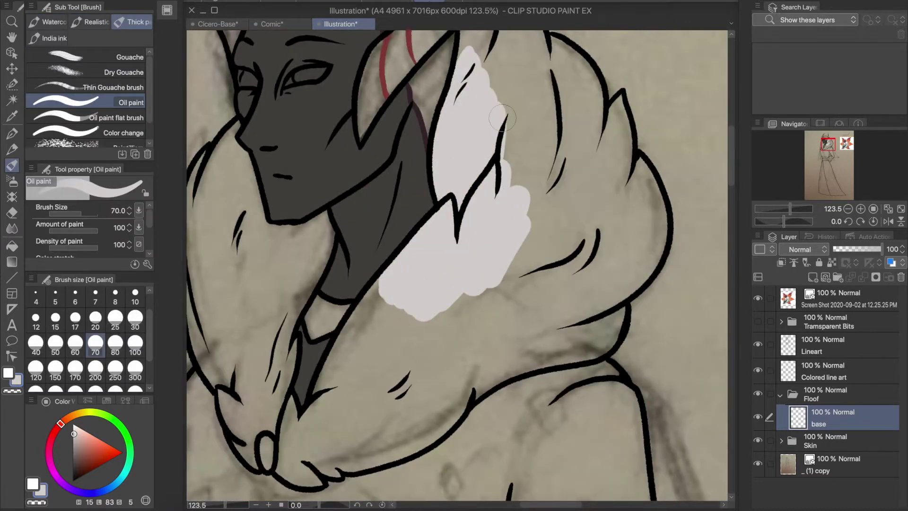
Fill the upper and outer tufts of the near side of the fur collar with light grey
scroll(472, 141, "up", 5)
left_click_drag(790, 209, 797, 209)
mouse_move(520, 142)
left_mouse_down()
mouse_move(496, 227)
mouse_move(531, 239)
mouse_move(645, 340)
mouse_move(704, 459)
mouse_move(624, 417)
mouse_move(500, 317)
left_mouse_up()
left_click_drag(425, 75, 406, 334)
mouse_move(468, 163)
left_mouse_down()
mouse_move(502, 416)
mouse_move(591, 492)
left_mouse_up()
mouse_move(520, 473)
left_mouse_down()
mouse_move(293, 425)
mouse_move(243, 280)
left_mouse_up()
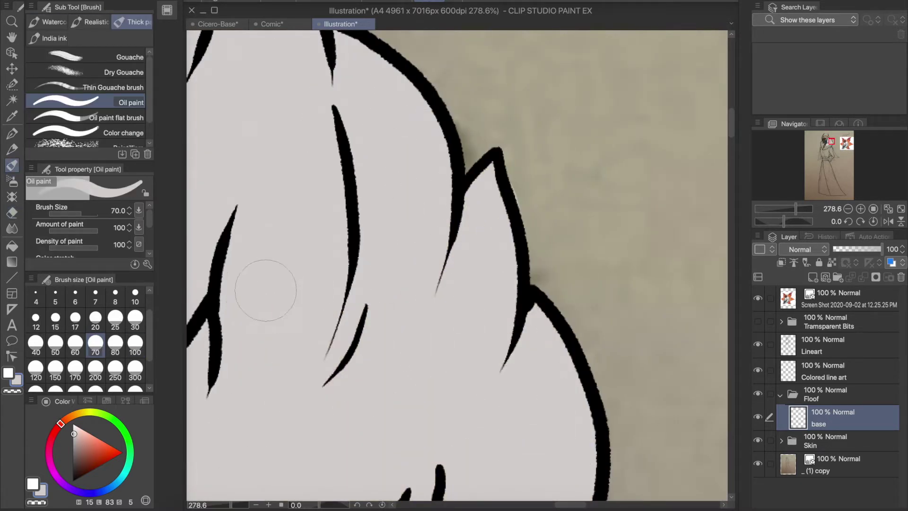
Paint the collar's lower edge above the shoulder light grey and fill the remaining gap inside it
left_click_drag(796, 208, 792, 214)
key("p")
scroll(534, 213, "down", 5)
key("b")
mouse_move(619, 194)
left_mouse_down()
mouse_move(563, 216)
mouse_move(558, 259)
mouse_move(526, 305)
mouse_move(372, 358)
mouse_move(237, 477)
left_mouse_up()
key("e")
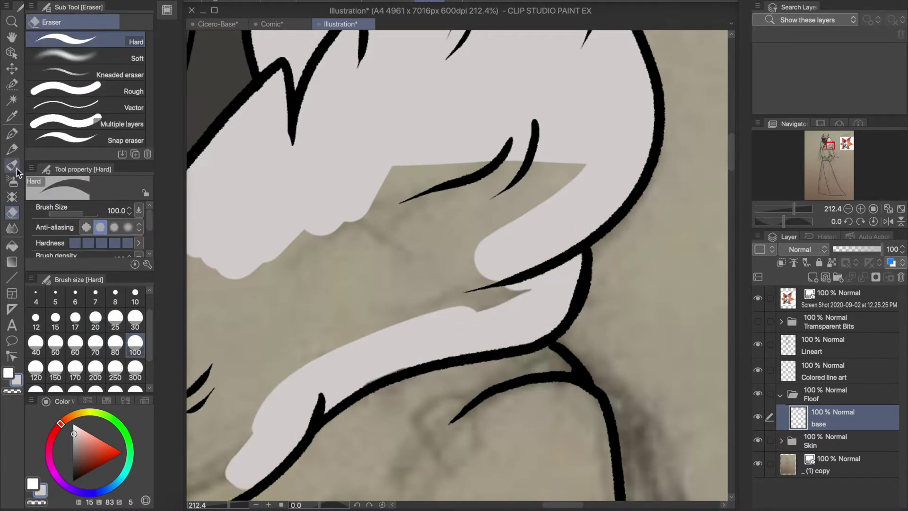
key("b")
left_click_drag(509, 94, 650, 156)
mouse_move(558, 85)
left_mouse_down()
mouse_move(417, 350)
mouse_move(350, 137)
mouse_move(426, 62)
mouse_move(327, 86)
left_mouse_up()
Continue the light grey fill down the collar's front toward the clasp
scroll(341, 142, "down", 1)
left_click(326, 148)
mouse_move(251, 123)
left_mouse_down()
mouse_move(289, 303)
mouse_move(319, 393)
left_mouse_up()
left_click_drag(376, 367, 423, 409)
mouse_move(420, 379)
left_mouse_down()
mouse_move(544, 388)
mouse_move(568, 360)
left_mouse_up()
Set the brush size to 100 and fill the far side of the fur collar, below the chin, with light grey
scroll(544, 360, "down", 5)
scroll(520, 284, "up", 4)
key("bracketright")
key("bracketright")
mouse_move(491, 284)
left_mouse_down()
mouse_move(539, 223)
mouse_move(592, 233)
mouse_move(662, 189)
left_mouse_up()
left_click_drag(544, 189, 588, 314)
mouse_move(445, 275)
left_mouse_down()
mouse_move(392, 208)
mouse_move(373, 373)
mouse_move(472, 246)
left_mouse_up()
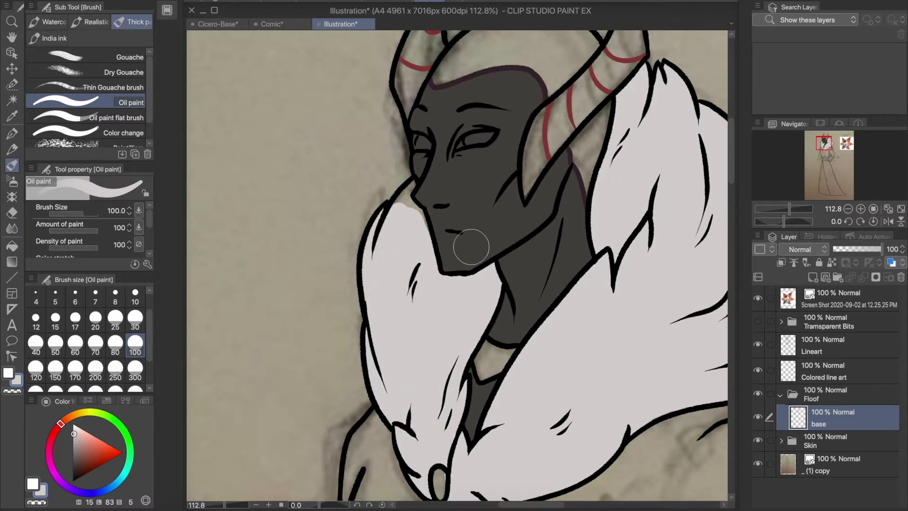
With brush size 30, touch up the collar near the face and paint the edges of the sleeve's fur cuff light grey
scroll(472, 247, "up", 4)
key("bracketleft")
key("bracketleft")
key("bracketleft")
key("bracketleft")
key("bracketleft")
key("bracketleft")
scroll(364, 151, "down", 8)
scroll(556, 235, "up", 6)
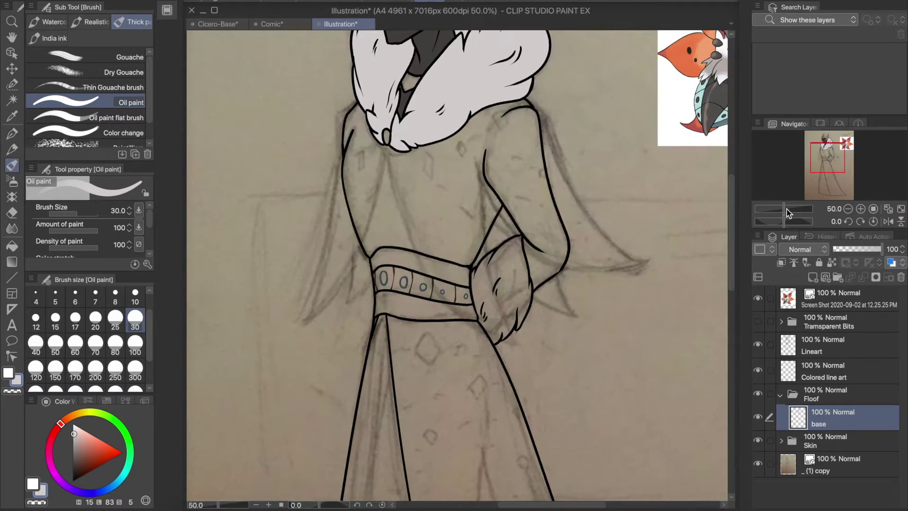
left_click_drag(629, 189, 520, 305)
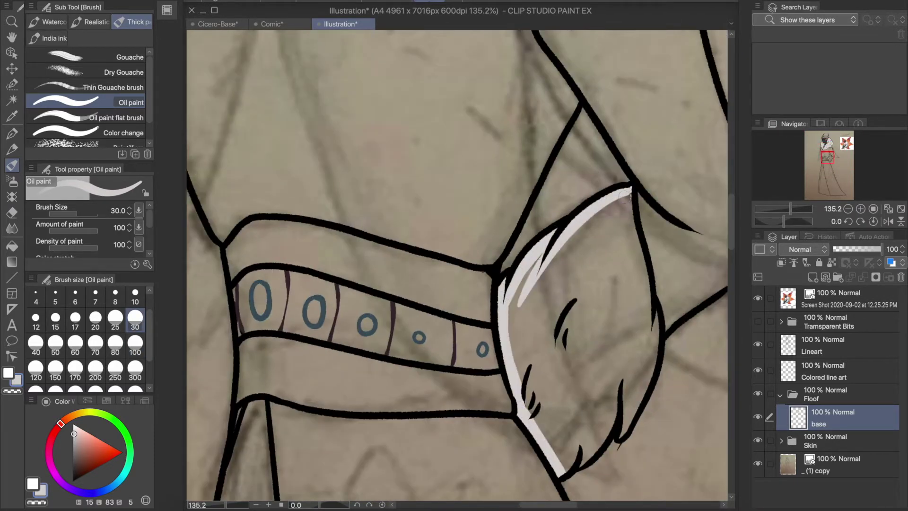
Set the brush size to 100 and fill the inside of the fur cuff with light grey
key("bracketright")
key("bracketright")
key("bracketright")
key("bracketright")
key("bracketright")
key("bracketright")
mouse_move(553, 250)
left_mouse_down()
mouse_move(529, 449)
mouse_move(624, 217)
mouse_move(568, 402)
left_mouse_up()
Sample orange from the reference moth's wing and set up a folder named robes with a new layer inside
left_click_drag(790, 208, 781, 209)
left_click_drag(827, 156, 831, 152)
left_click(602, 170, "alt")
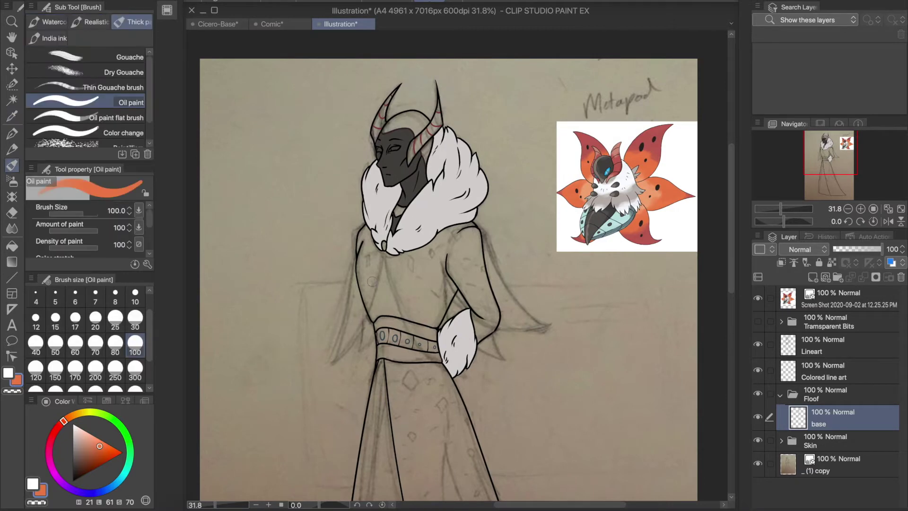
key("ctrl+z")
key("ctrl+z")
key("ctrl+z")
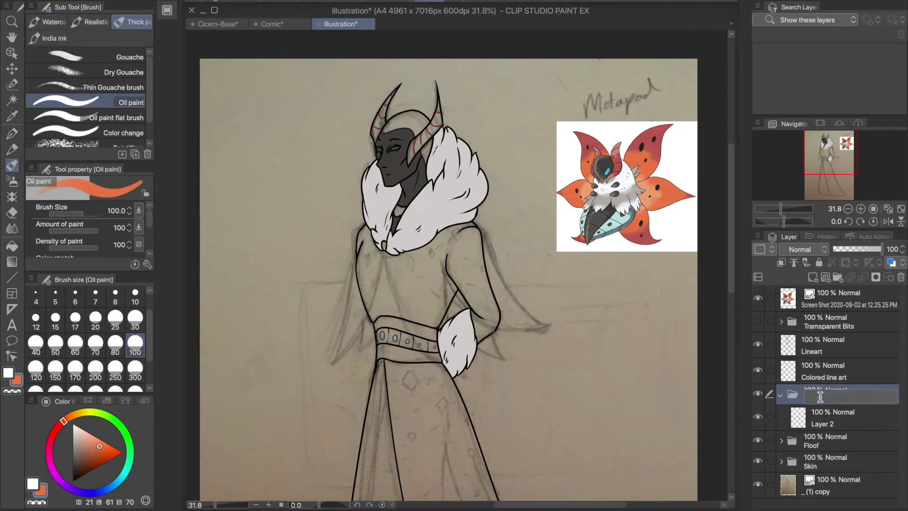
left_click(832, 417)
Hide the sketch layer and fill the robe's torso and sleeve with orange
scroll(465, 222, "up", 2)
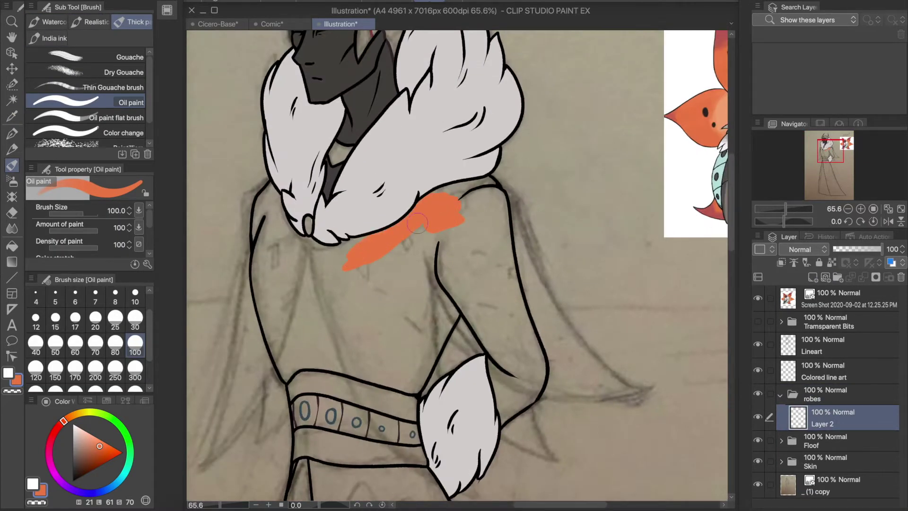
left_click_drag(349, 256, 472, 269)
left_click(757, 484)
left_click(12, 245)
left_click(304, 284)
scroll(510, 169, "up", 2)
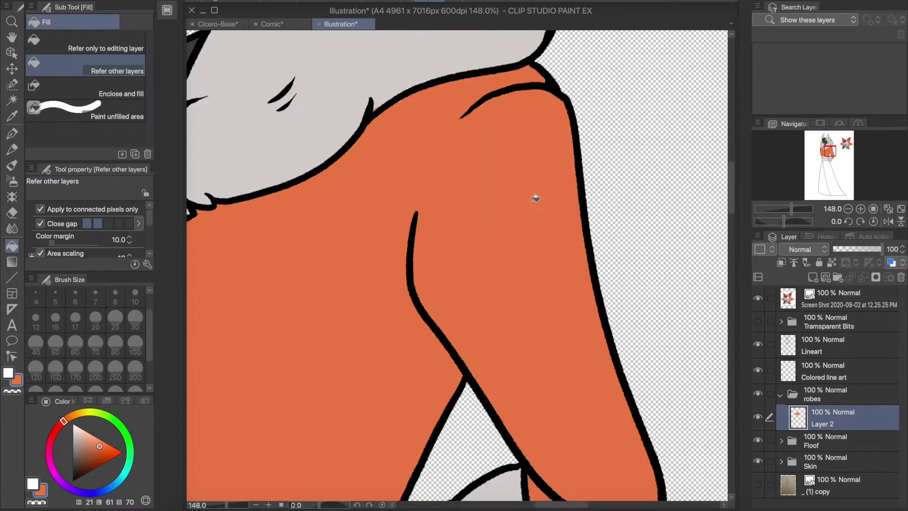
Fill the robe's wide skirt panel and the sliver beside the belt with orange, and show the sketch layer again
scroll(510, 170, "down", 5)
left_click(308, 267)
scroll(308, 267, "down", 2)
key("b")
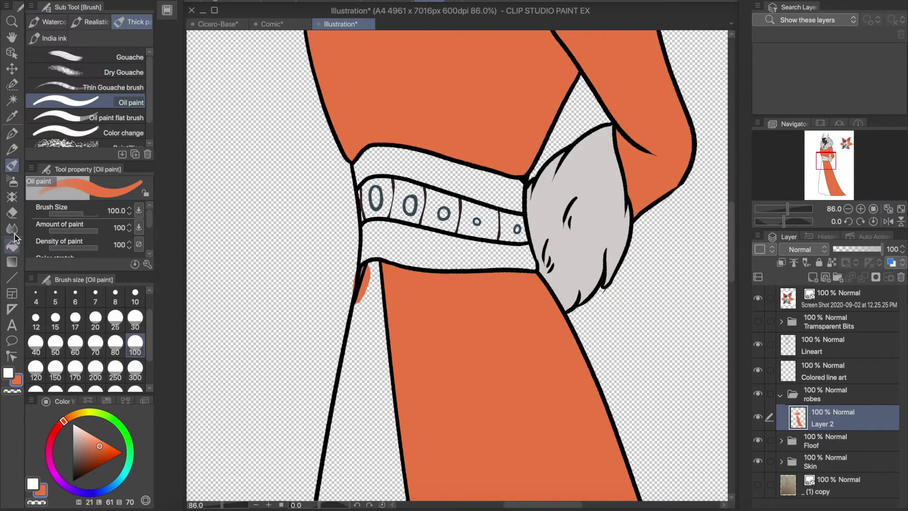
key("e")
scroll(250, 307, "up", 4)
scroll(207, 283, "down", 10)
left_click(758, 483)
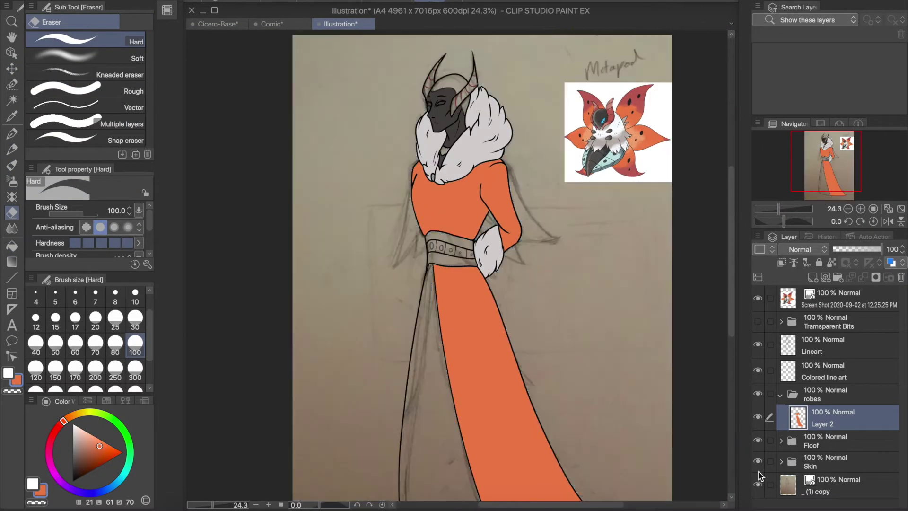
Rename the robe's fill layer as orange and add a layer named middle above it
type("orange")
key("Return")
key("ctrl+shift+n")
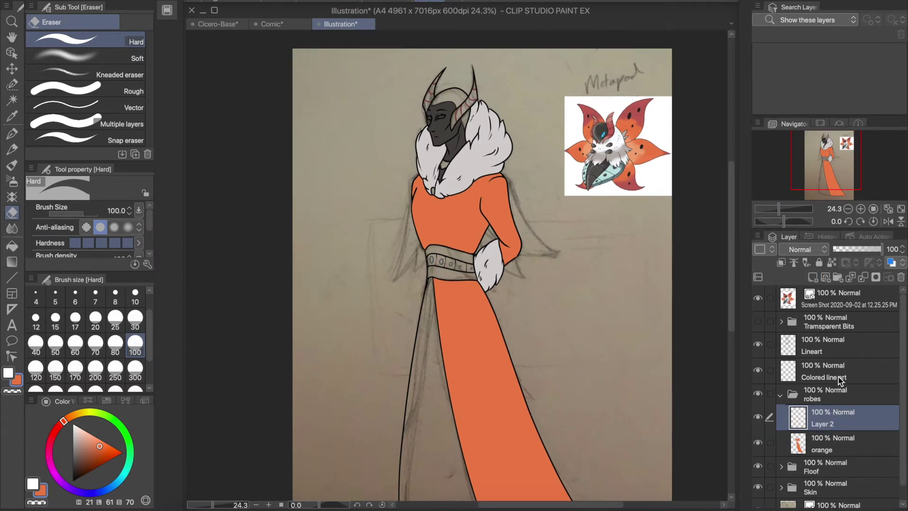
type("middle")
key("Return")
Sample dark grey and fill the skirt's front middle panel with it, with the sketch layer hidden
key("i")
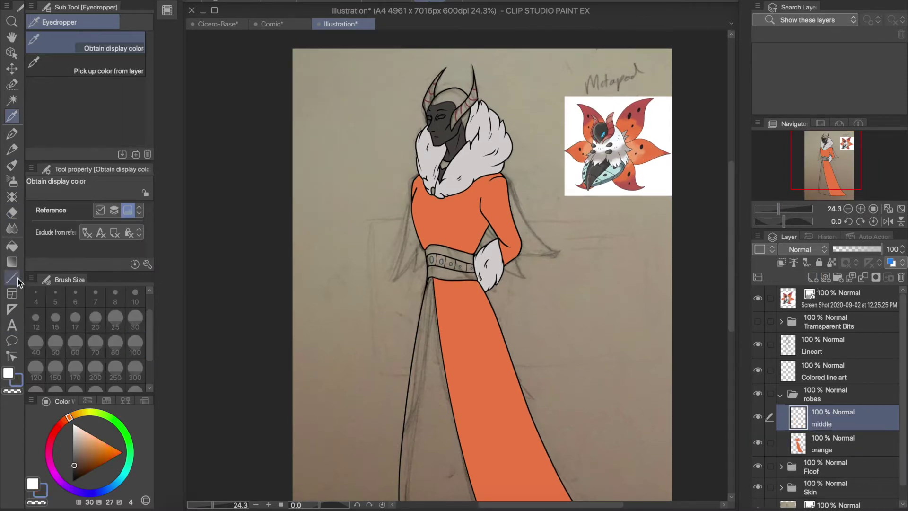
key("g")
scroll(827, 426, "down", 1)
left_click(758, 494)
left_click(428, 402)
Add a layer named belt above the middle layer and show the sketch layer again
mouse_move(779, 209)
left_mouse_down()
mouse_move(803, 209)
mouse_move(776, 209)
mouse_move(787, 209)
left_mouse_up()
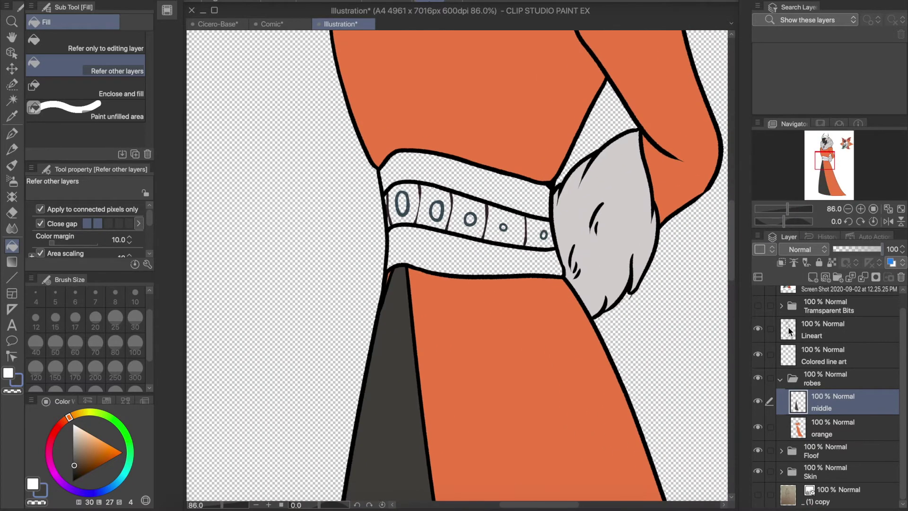
left_click(812, 277)
double_click(823, 406)
type("belt")
key("Return")
scroll(828, 425, "down", 1)
left_click(757, 494)
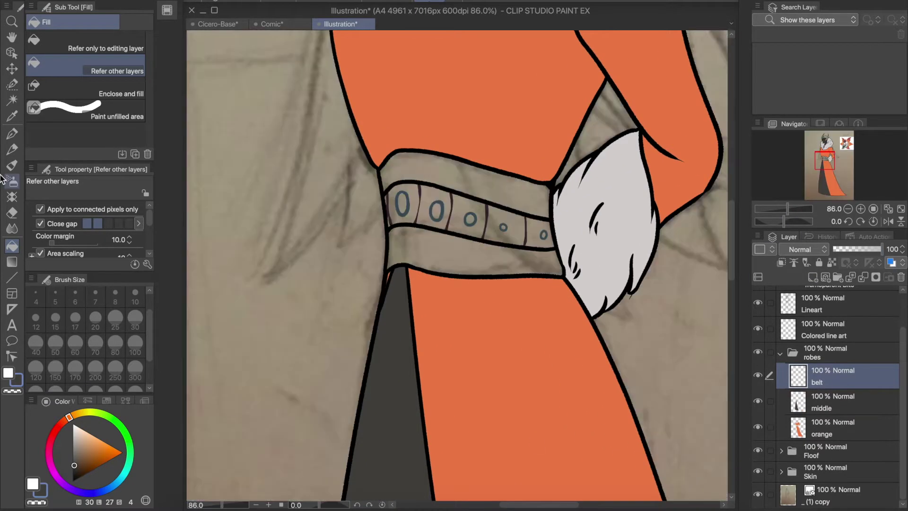
Paint the whole belt dark grey with the Oil paint brush and erase the paint outside its outline
left_click(12, 165)
mouse_move(395, 177)
left_mouse_down()
mouse_move(473, 227)
mouse_move(543, 237)
left_mouse_up()
left_click_drag(793, 208, 797, 208)
mouse_move(313, 222)
left_mouse_down()
mouse_move(315, 266)
mouse_move(607, 274)
mouse_move(644, 242)
mouse_move(638, 112)
mouse_move(315, 79)
left_mouse_up()
left_click_drag(544, 95, 416, 142)
key("e")
mouse_move(312, 284)
left_mouse_down()
mouse_move(354, 273)
mouse_move(644, 314)
mouse_move(667, 291)
left_mouse_up()
Sample red from the reference moth and set up a folder named horns containing a layer named base
left_click_drag(792, 208, 778, 208)
key("i")
left_click(779, 353)
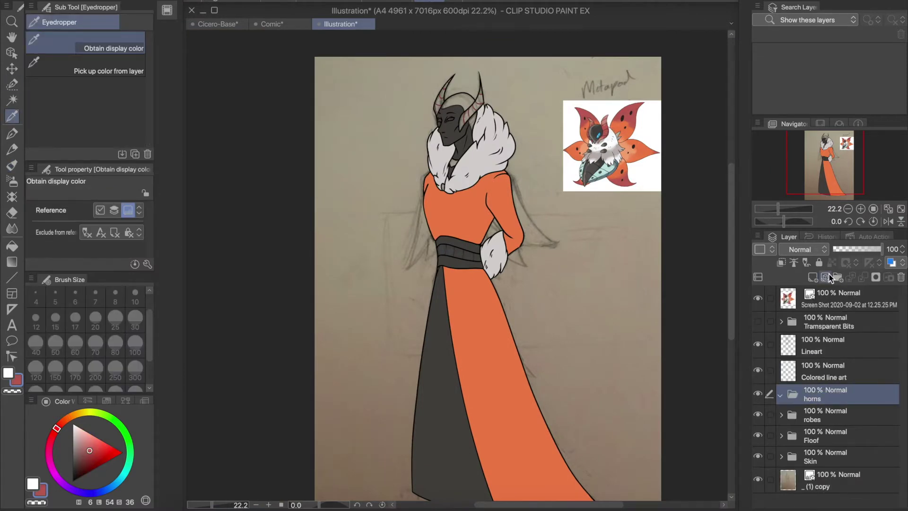
left_click(828, 276)
Paint the near horn red, tracing its edges at brush size 20 and filling its inside at size 80
left_click_drag(778, 208, 789, 208)
left_click(826, 141)
key("b")
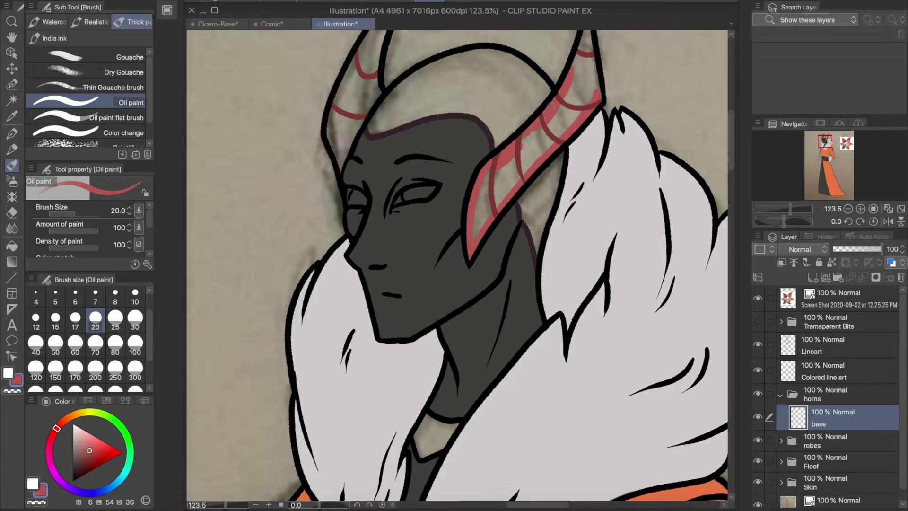
left_click(826, 141)
left_click(114, 342)
left_click_drag(433, 268, 402, 338)
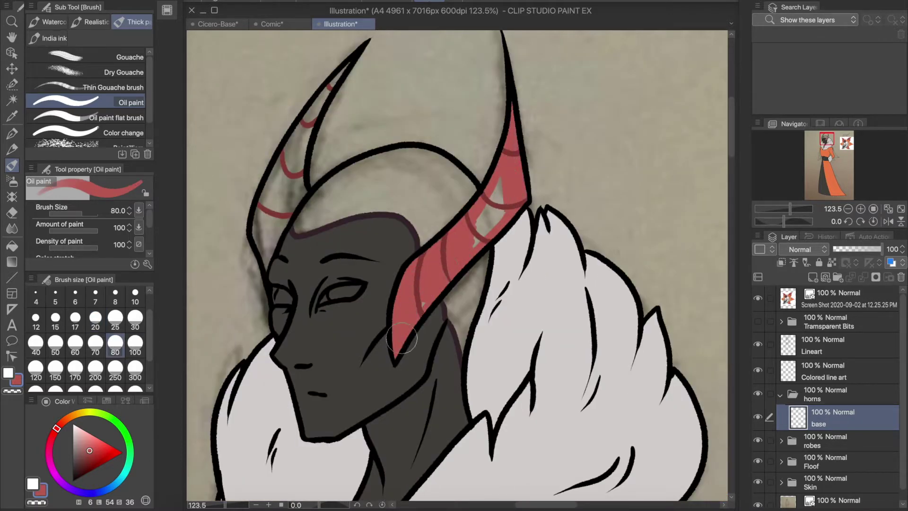
Paint the far horn red up to its tip and erase the paint outside its outline
key("e")
scroll(335, 345, "up", 3)
scroll(517, 78, "up", 1)
left_click_drag(331, 161, 407, 52)
key("b")
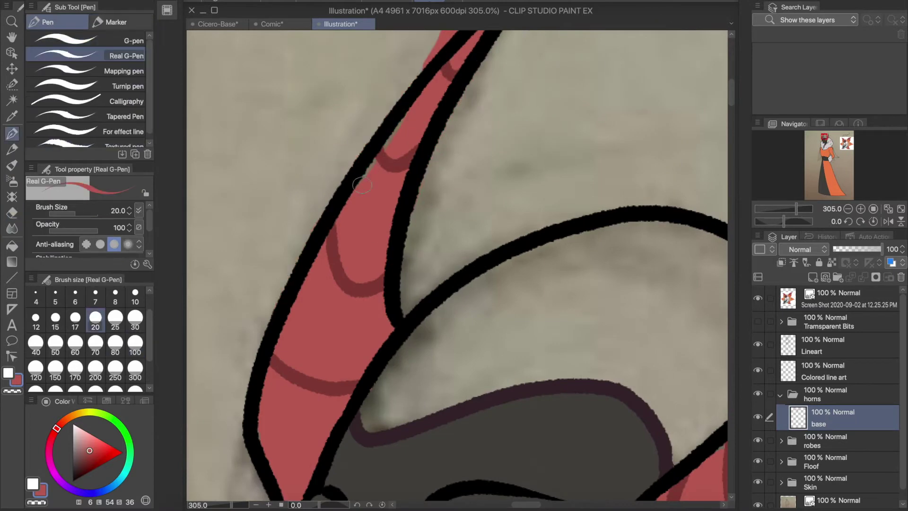
left_click_drag(426, 142, 426, 258)
key("e")
left_click_drag(449, 179, 511, 95)
key("b")
left_click_drag(411, 227, 449, 189)
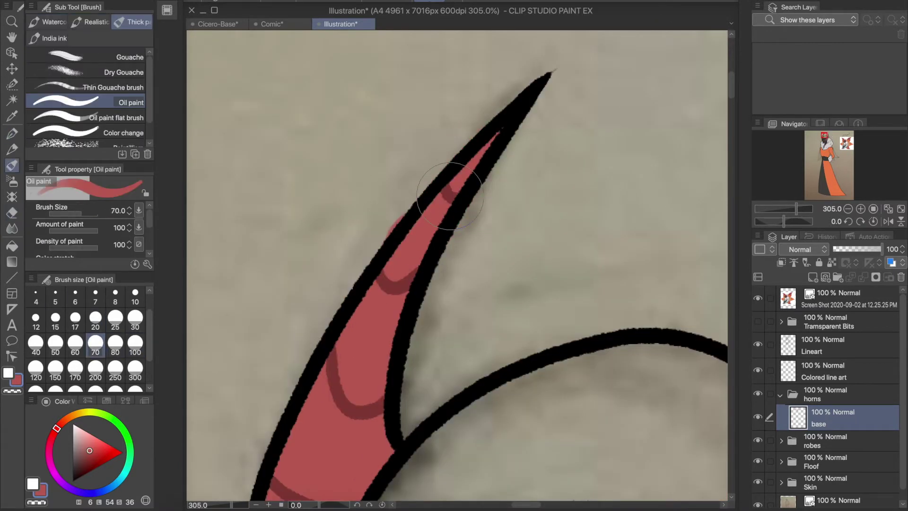
Sample pale teal from the reference moth and set up a folder named extra bits containing a layer named bse
left_click_drag(794, 213, 784, 213)
left_click(700, 223, "alt")
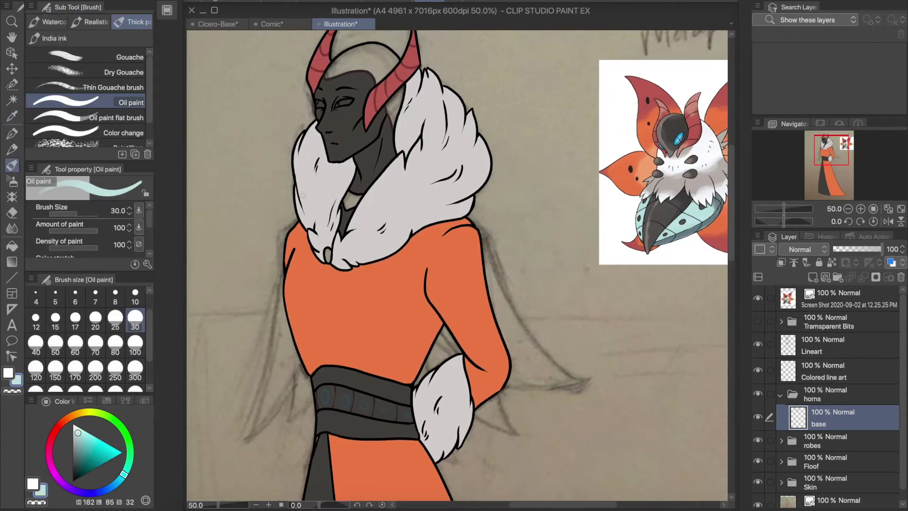
key("ctrl+g")
double_click(838, 398)
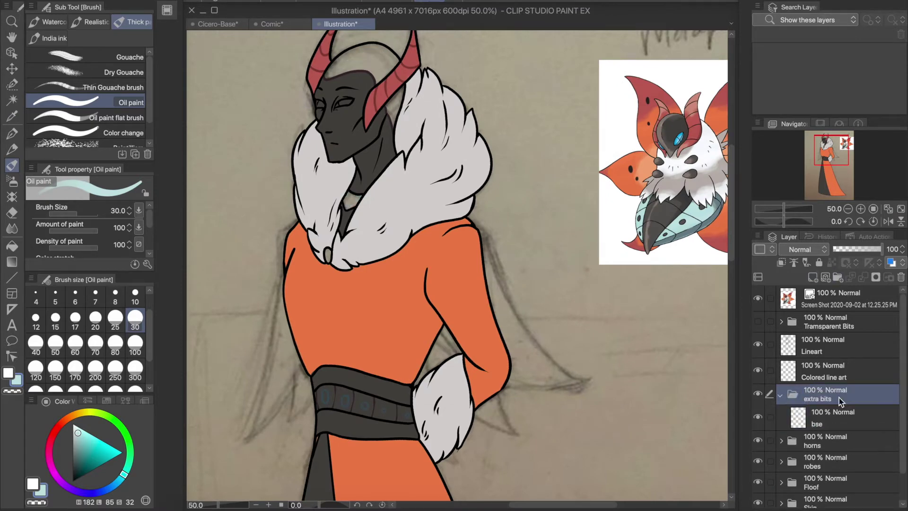
Paint the ornament at the throat and the collar clasp pale teal with the Oil paint brush at size 30
left_click_drag(784, 209, 794, 208)
left_click(832, 417)
left_click(823, 153)
left_click_drag(432, 270, 378, 255)
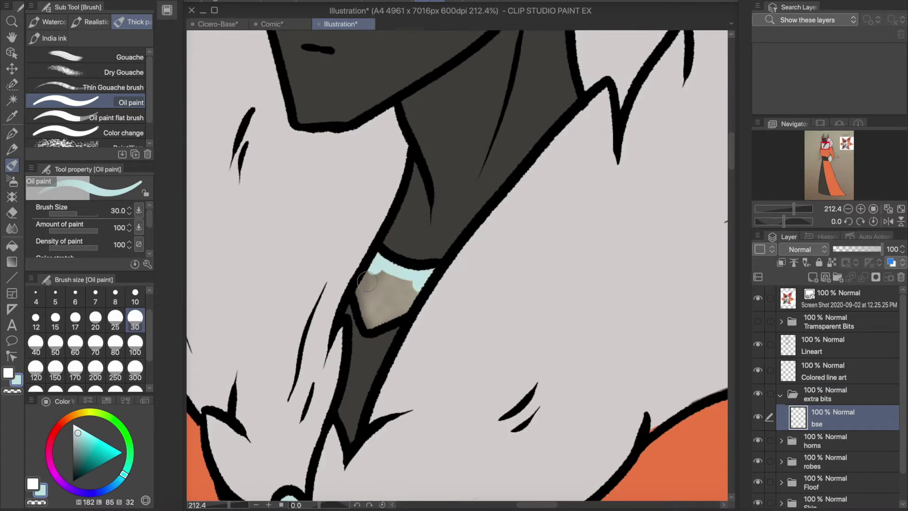
Fill the head covering between the horns and behind the near horn with darker teal, using Oil paint at size 30
left_click(823, 140)
mouse_move(286, 307)
left_mouse_down()
mouse_move(369, 246)
mouse_move(415, 278)
left_mouse_up()
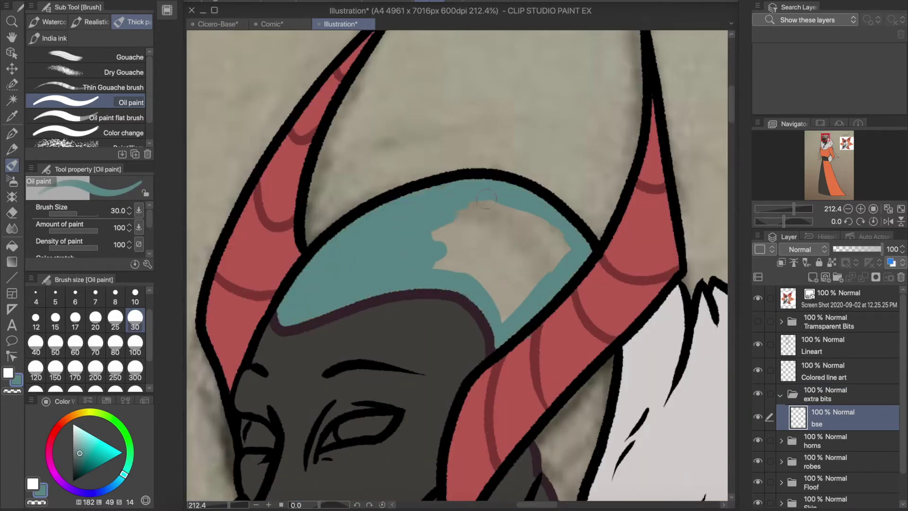
left_click_drag(486, 198, 492, 315)
left_click(18, 214)
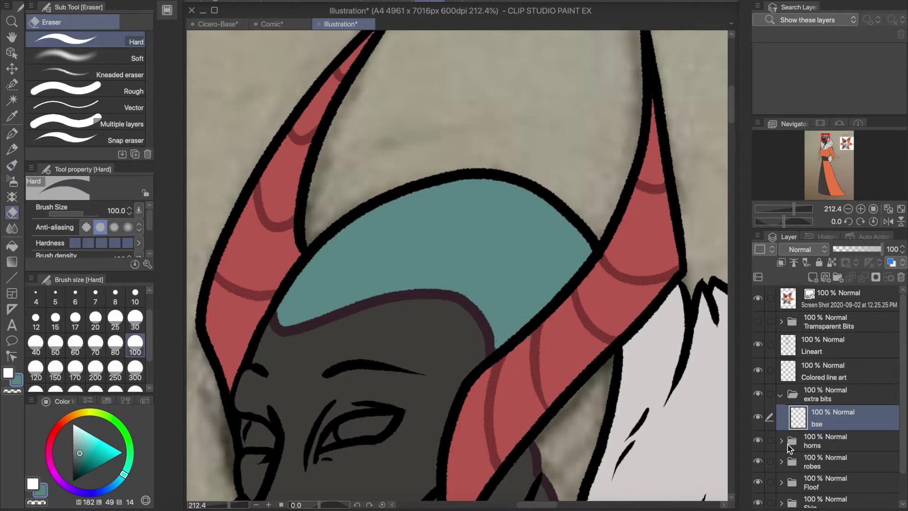
left_click(788, 445)
key("b")
scroll(456, 265, "down", 3)
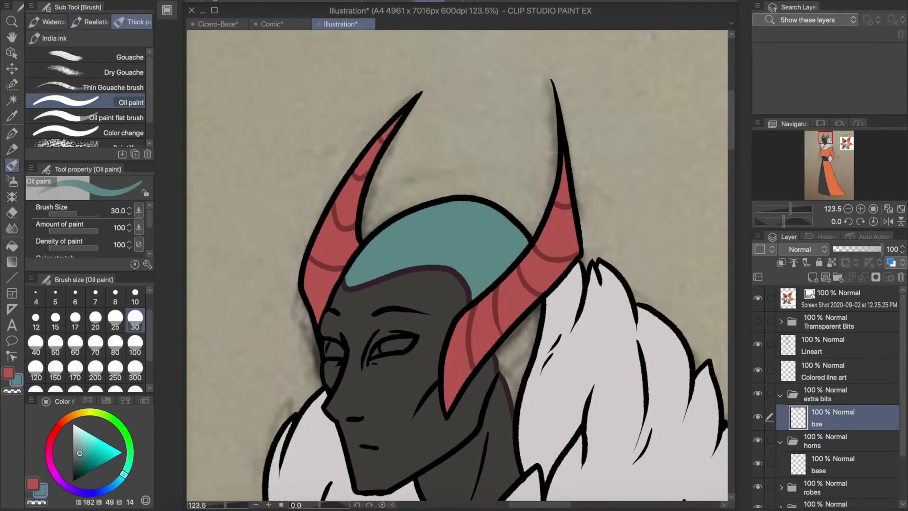
left_click_drag(536, 322, 516, 360)
Recolour the head covering's edge line dark teal on a layer clipped to Colored line art and merge it down
key("ctrl+shift+n")
left_click(361, 288, "alt")
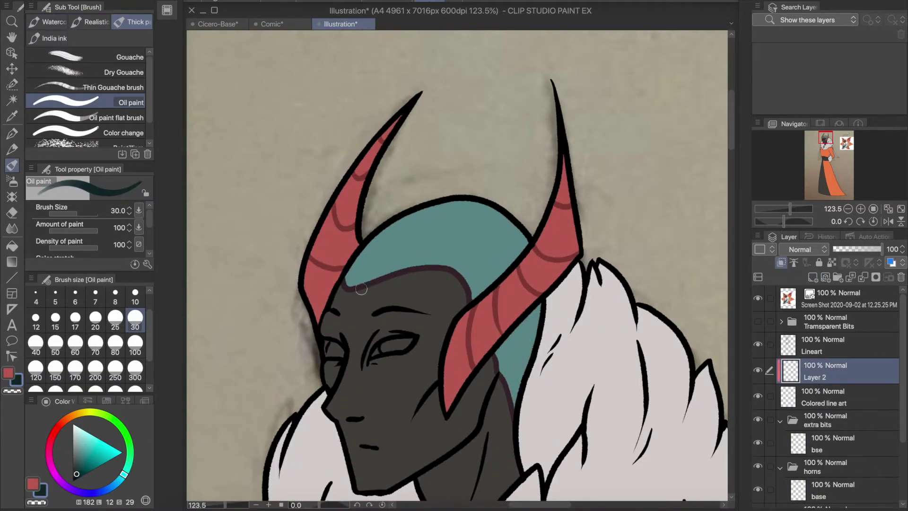
left_click_drag(790, 209, 792, 208)
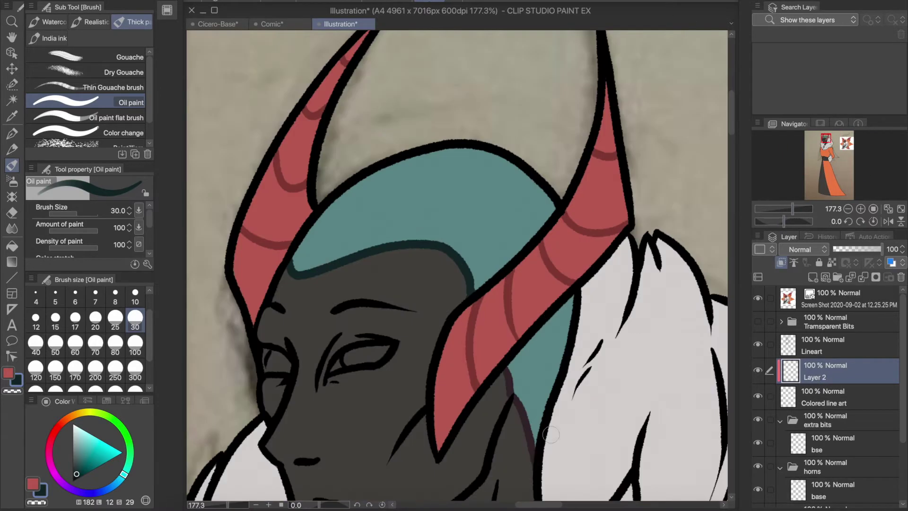
left_click(872, 280)
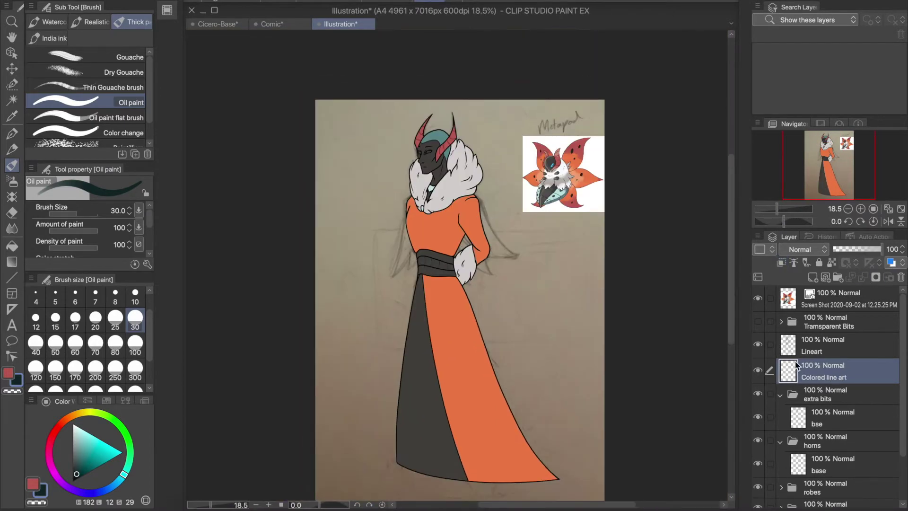
Add a layer clipped to the orange robe layer and sample the red used for the horns
left_click(832, 499)
key("ctrl+shift+n")
key("i")
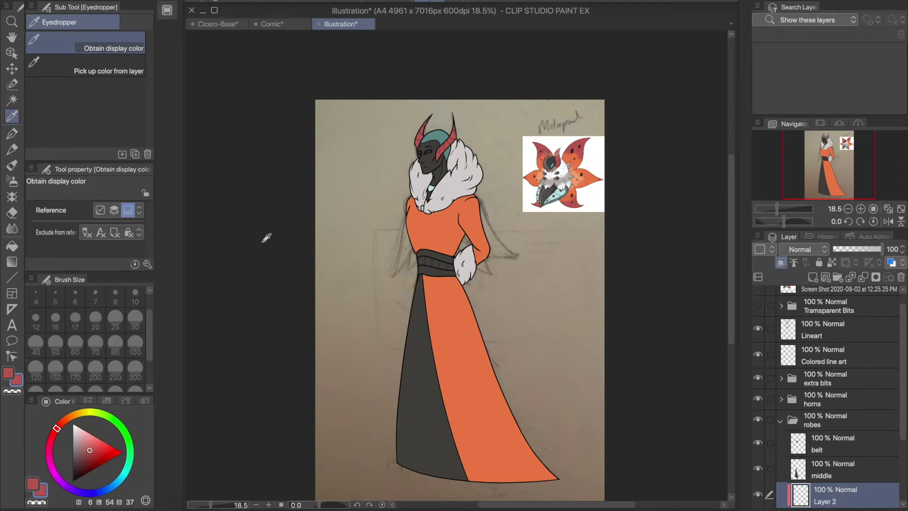
Try a red stripe down the skirt's front edge with the Flat marker at size 300
left_click(13, 135)
left_click_drag(450, 403, 474, 482)
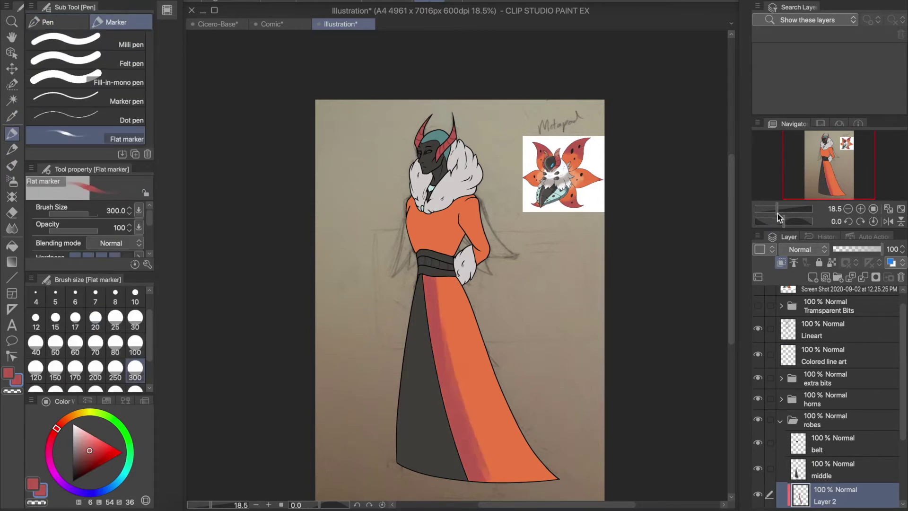
key("ctrl+z")
key("b")
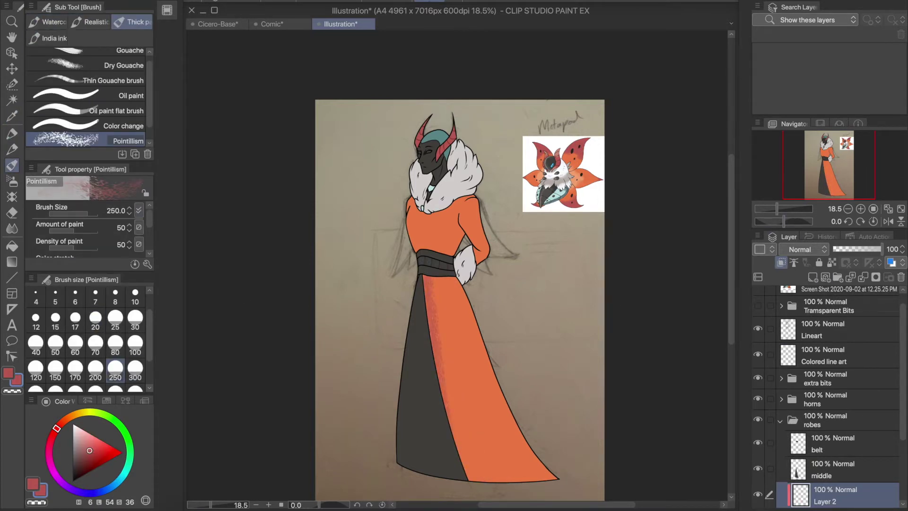
Paint a red stripe down the orange skirt's front edge with the Oil paint brush at size 300
left_click(125, 96)
left_click_drag(426, 277, 473, 480)
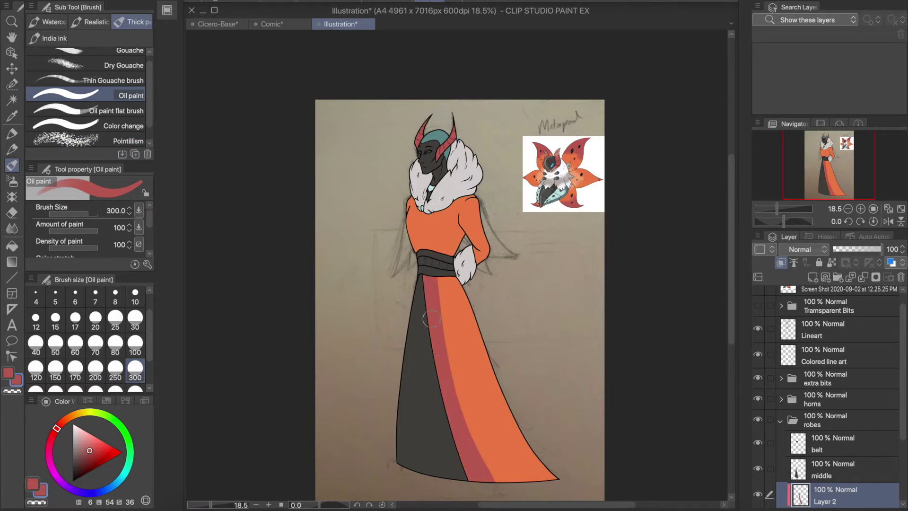
scroll(284, 124, "up", 5)
scroll(823, 331, "down", 2)
Set up a clipped layer with Normal blending above the red stripe and pick a near-black spot colour
left_click(783, 265)
left_click(800, 249)
left_click(800, 273)
scroll(312, 130, "down", 3)
left_click(800, 249)
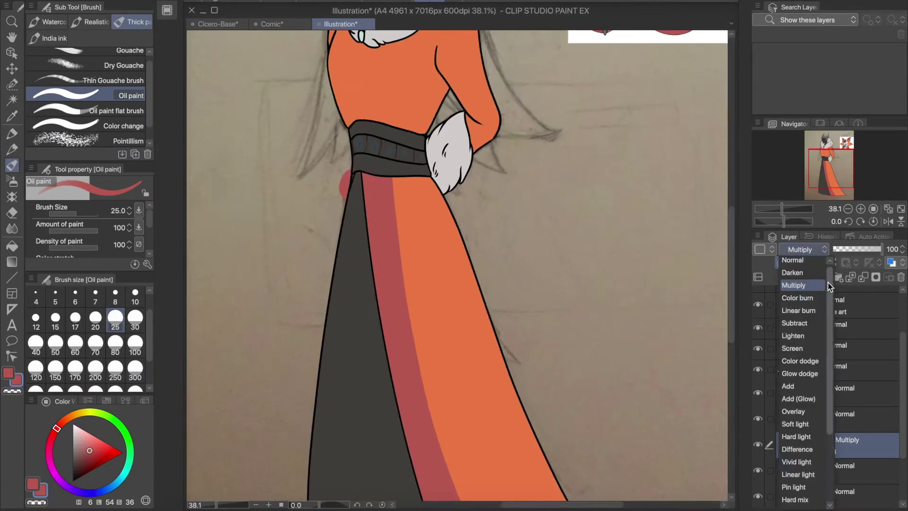
left_click(784, 214)
key("i")
left_click_drag(783, 215, 789, 214)
key("b")
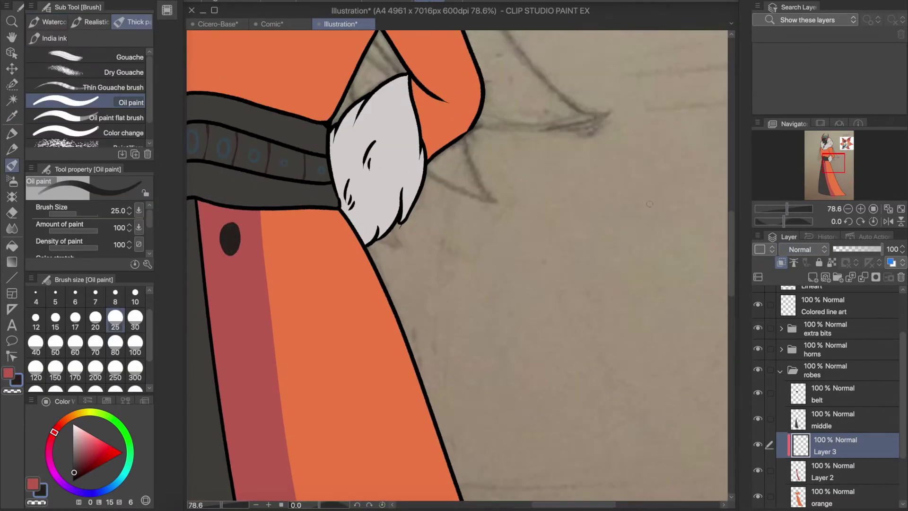
Paint a column of alternating large and small near-black spots down the red skirt stripe, shrinking toward the hem
left_click_drag(235, 301, 330, 236)
left_click_drag(787, 212, 785, 209)
left_click_drag(831, 171, 830, 182)
left_click_drag(785, 208, 782, 209)
left_click_drag(831, 179, 830, 167)
Merge the spots into the stripe layer and sample the stripe's red again
key("ctrl+e")
key("i")
key("b")
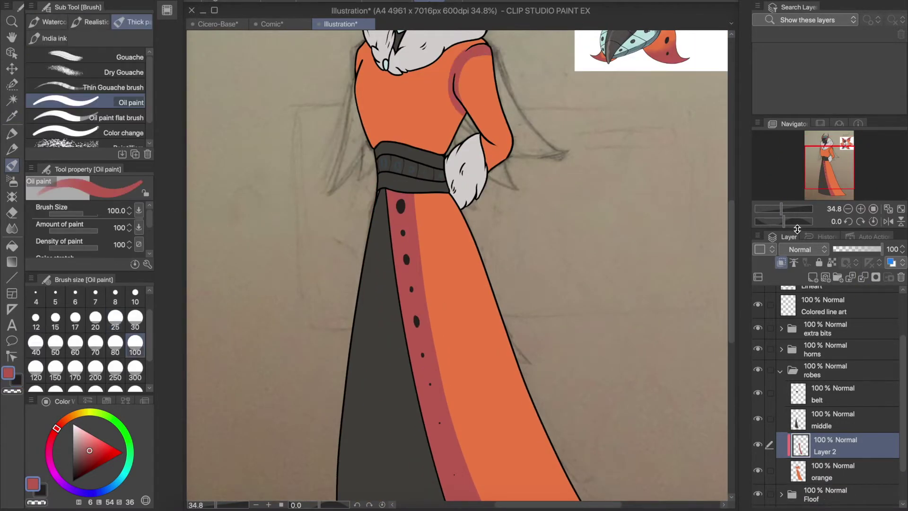
Try red bands on the torso's orange cloth, including along the edge above the belt, with Oil paint at size 100
scroll(837, 178, "down", 3)
scroll(825, 161, "up", 6)
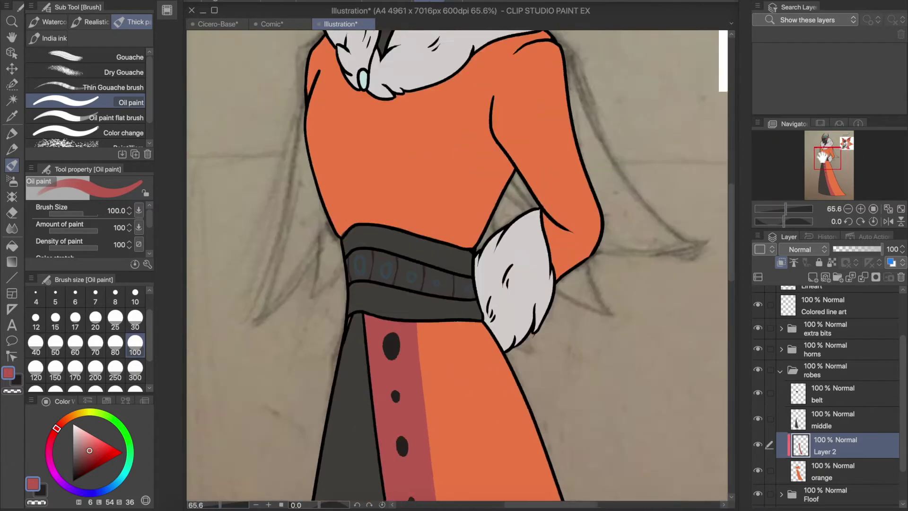
left_click_drag(822, 156, 819, 150)
mouse_move(421, 352)
left_mouse_down()
mouse_move(423, 204)
mouse_move(431, 352)
left_mouse_up()
mouse_move(785, 208)
left_mouse_down()
mouse_move(776, 209)
mouse_move(787, 208)
left_mouse_up()
key("ctrl+z")
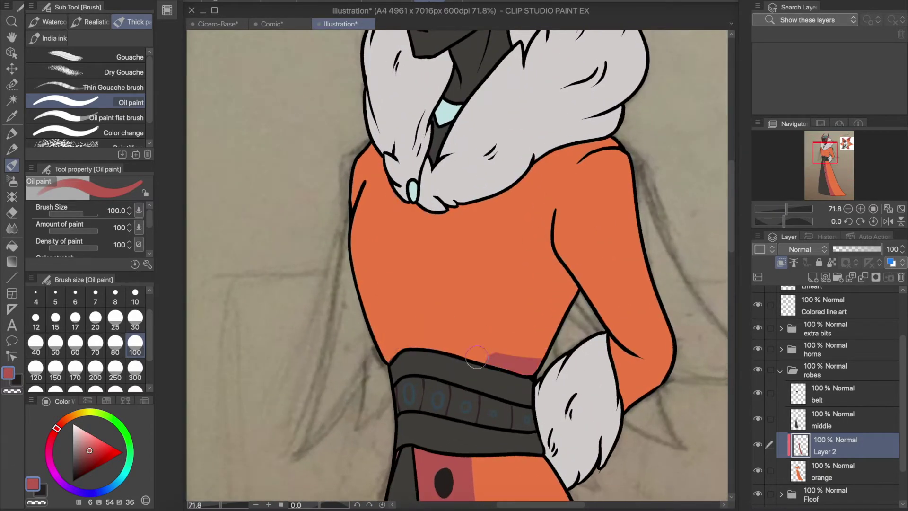
scroll(476, 357, "down", 5)
scroll(476, 357, "up", 6)
Paint a red stripe down the torso from the collar clasp to the belt with Oil paint at size 100
mouse_move(373, 369)
left_mouse_down()
mouse_move(376, 180)
mouse_move(402, 355)
left_mouse_up()
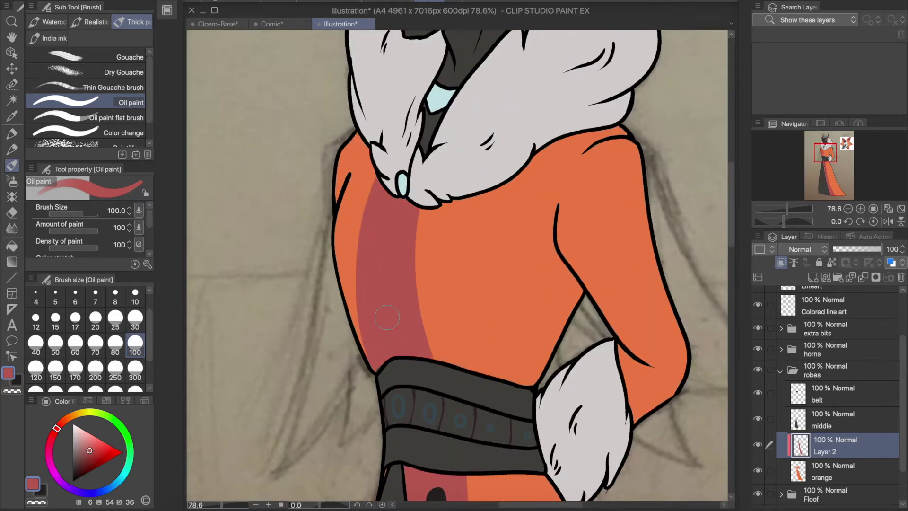
left_click_drag(768, 211, 775, 210)
Paint large and small near-black spots down the torso stripe on a new clipped layer
key("x")
key("ctrl+shift+n")
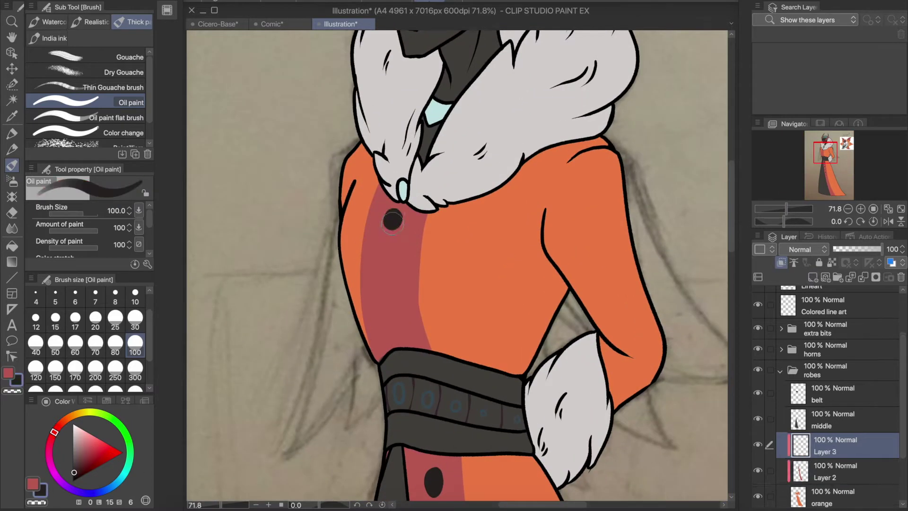
scroll(387, 318, "down", 5)
scroll(387, 318, "up", 7)
scroll(849, 310, "up", 2)
Ink the torso stripe's outer edge in black on the Lineart layer with the Real G-Pen at size 20
left_click(832, 333)
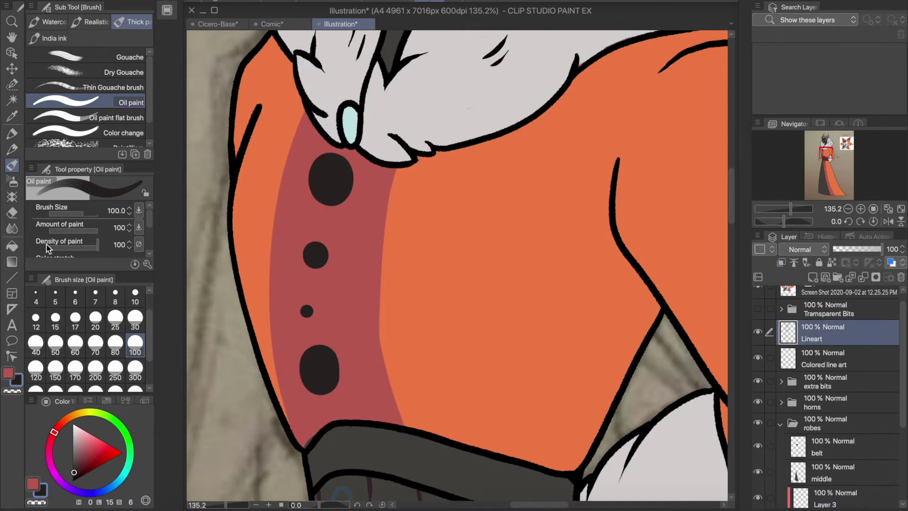
key("p")
left_click(78, 24)
left_click_drag(304, 111, 285, 411)
scroll(424, 303, "down", 2)
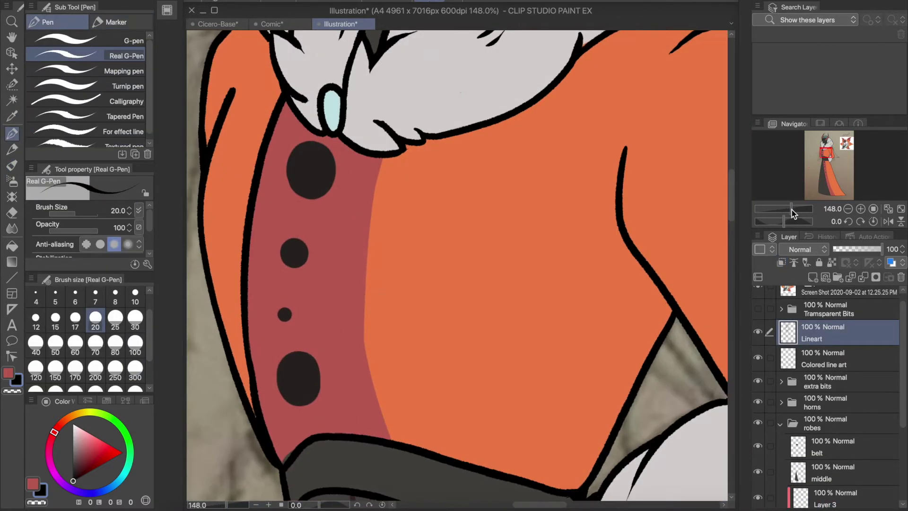
scroll(832, 378, "down", 2)
Clean up the belt layer's edge with the Hard eraser at size 100
left_click(832, 385)
key("e")
left_click_drag(786, 215, 777, 213)
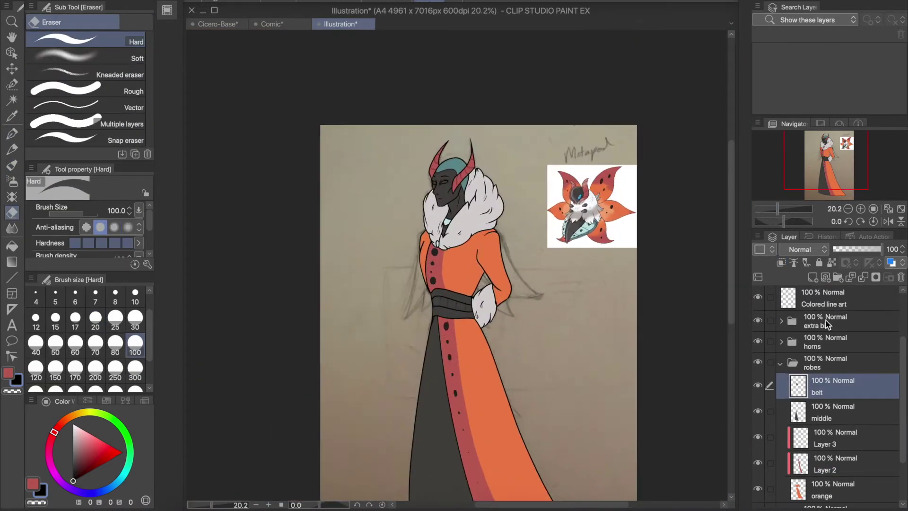
Merge the torso spots into the red stripe layer and rename it Stripe
scroll(833, 378, "down", 2)
left_click(832, 402)
type("Stripe")
Add a layer clipped to the orange robe layer and ready the Flat marker with red
left_click(847, 422)
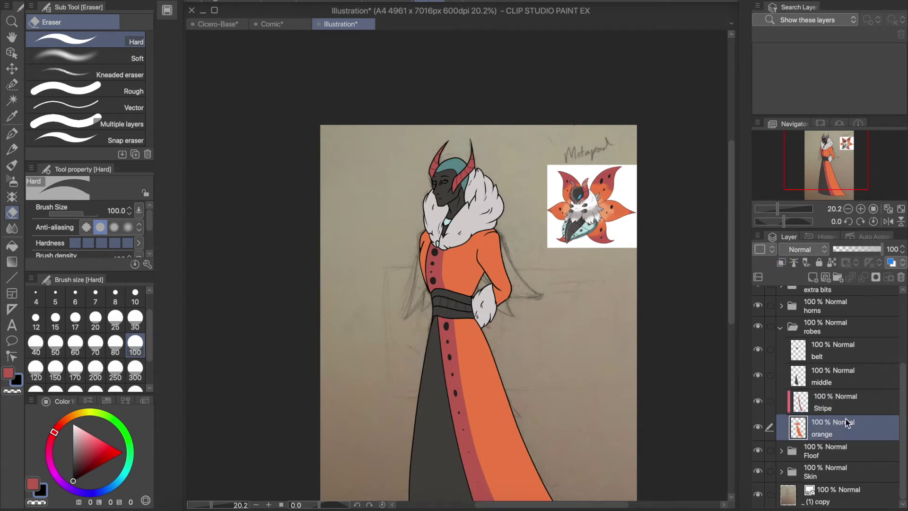
left_click(813, 277)
left_click(781, 262)
left_click(12, 134)
left_click(89, 450)
Shade the lower part of the orange skirt with red Flat marker strokes, enlarging the brush to 800
mouse_move(466, 392)
left_mouse_down()
mouse_move(476, 314)
mouse_move(415, 240)
left_mouse_up()
key("ctrl+z")
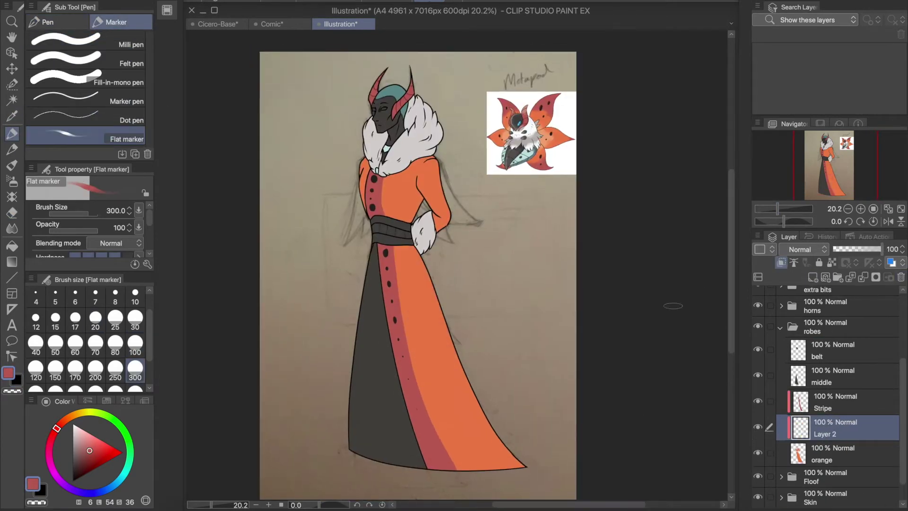
key("bracketright")
key("bracketright")
key("bracketright")
key("bracketright")
key("bracketright")
left_click_drag(468, 473, 473, 340)
key("ctrl+z")
left_click_drag(497, 464, 473, 360)
key("ctrl+z")
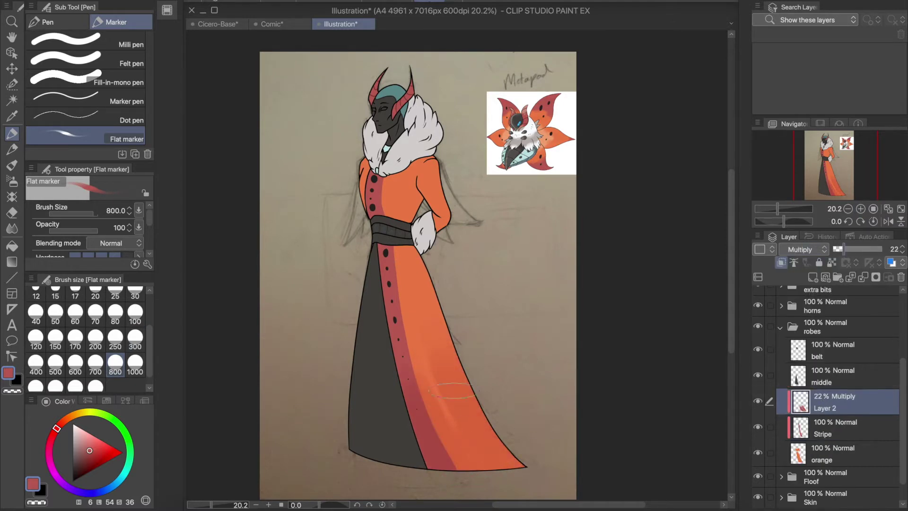
Set the skirt shading layer to Normal blending at 64% opacity
left_click(803, 249)
left_click(799, 206)
left_click_drag(843, 249, 864, 249)
Paint dark red folds rising from the skirt's hem with the Flat marker at size 200
left_click_drag(834, 181, 831, 184)
key("bracketleft")
left_click(468, 439, "alt")
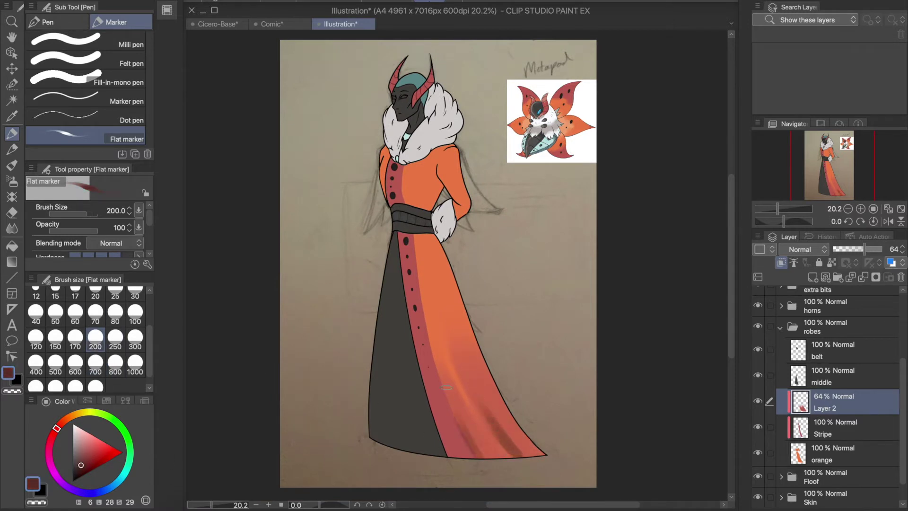
Soften the skirt folds with Blur at size 300 and lower the shading layer's opacity to 55%
key("j")
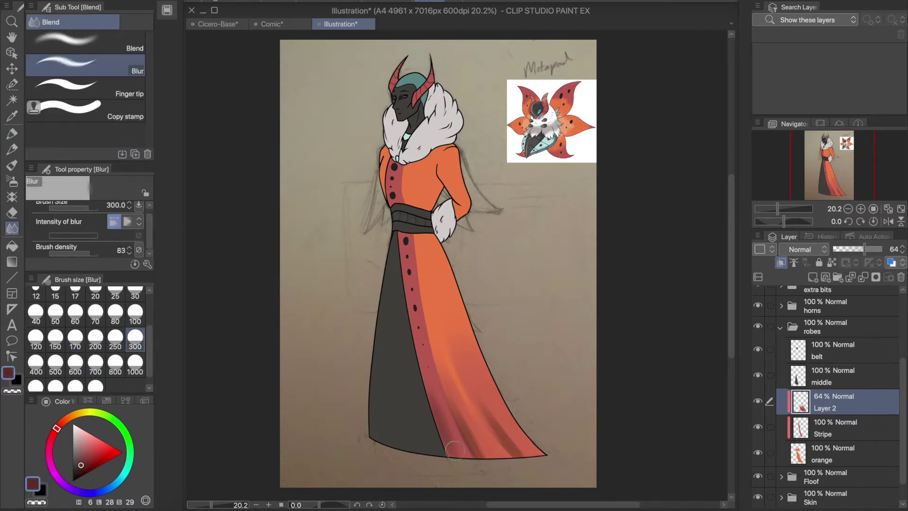
scroll(476, 386, "up", 2)
left_click_drag(865, 249, 860, 256)
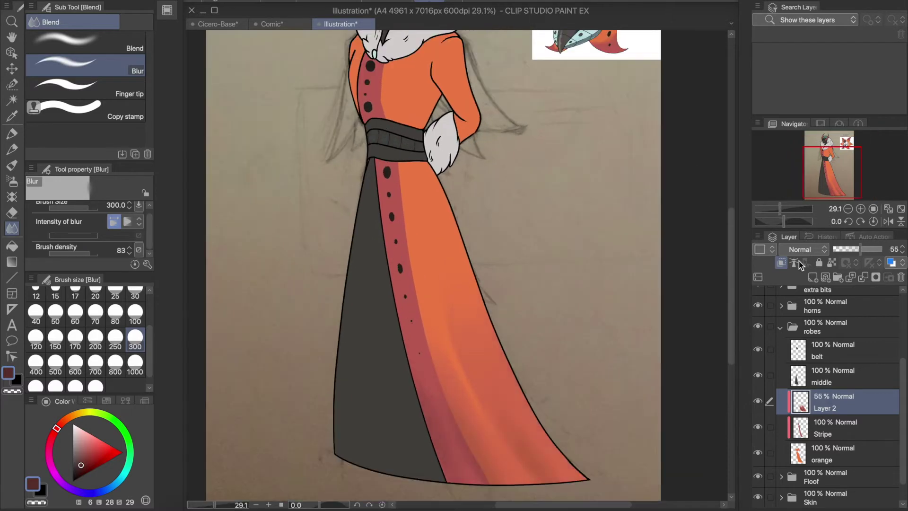
Try a dark red shadow on the orange skirt just below the belt, softening it with the Soft eraser
scroll(352, 372, "up", 3)
left_click_drag(396, 286, 436, 239)
key("p")
key("e")
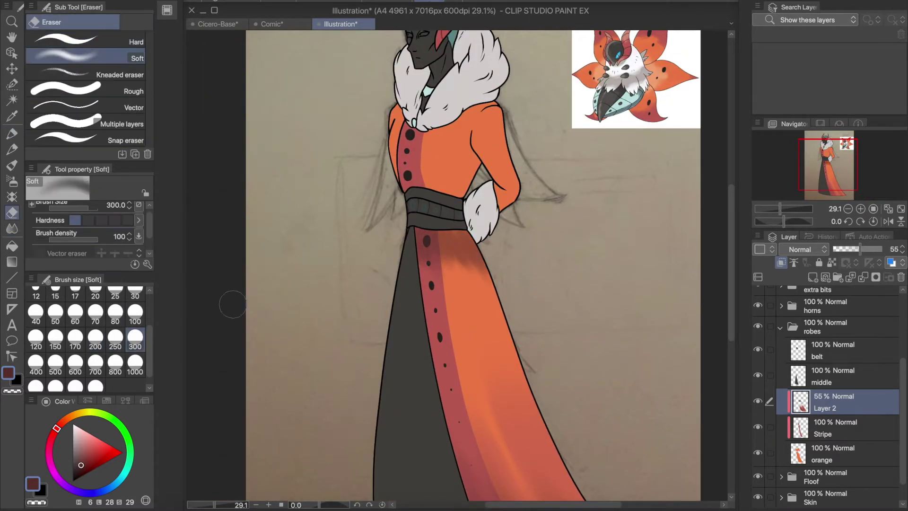
left_click(459, 259)
key("j")
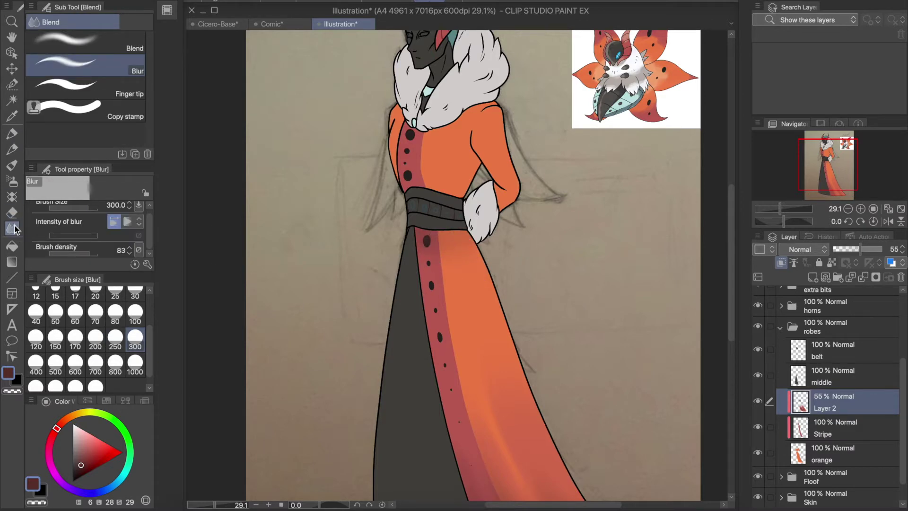
Sample pale teal from the reference moth and add a layer clipped to the dark middle panel layer
left_click_drag(781, 209, 778, 208)
key("i")
left_click(558, 150)
key("p")
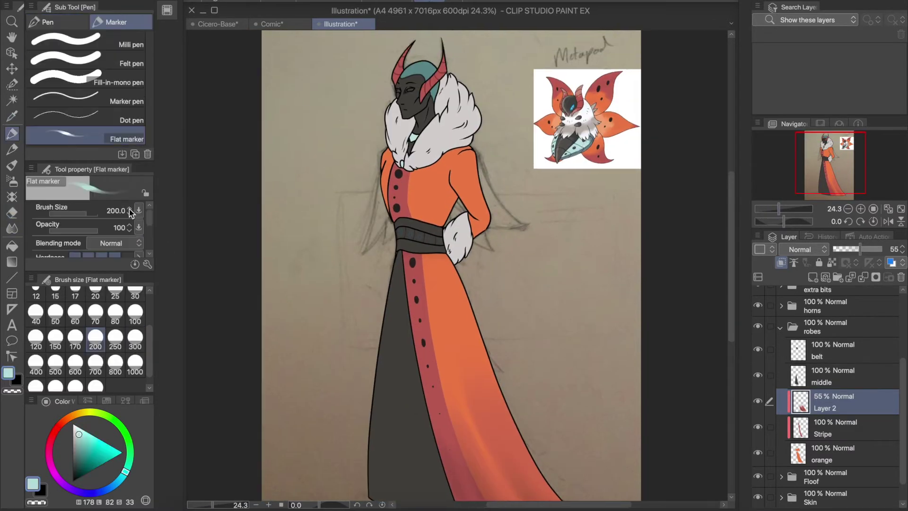
key("ctrl+shift+n")
Paint pale teal vertical highlights down the dark skirt panel with the Flat marker
scroll(416, 331, "up", 3)
left_click_drag(340, 213, 359, 388)
left_click_drag(369, 213, 388, 393)
key("ctrl+0")
Blend the teal highlights with Blur at size 300 and set their layer's opacity to 58%
left_click_drag(880, 249, 853, 249)
key("j")
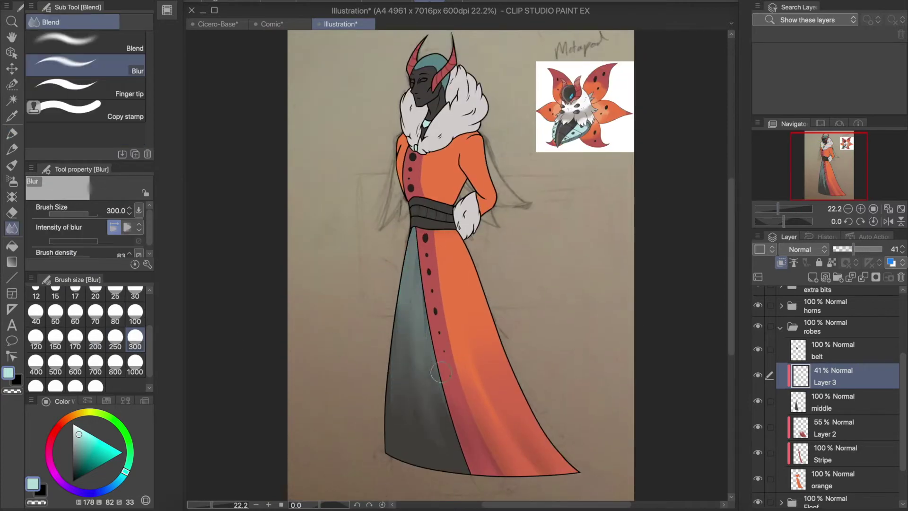
left_click_drag(854, 249, 861, 249)
Paint alternating large and small pale teal spots along the dark panel's hem with Oil paint at size 100
key("b")
scroll(417, 492, "up", 3)
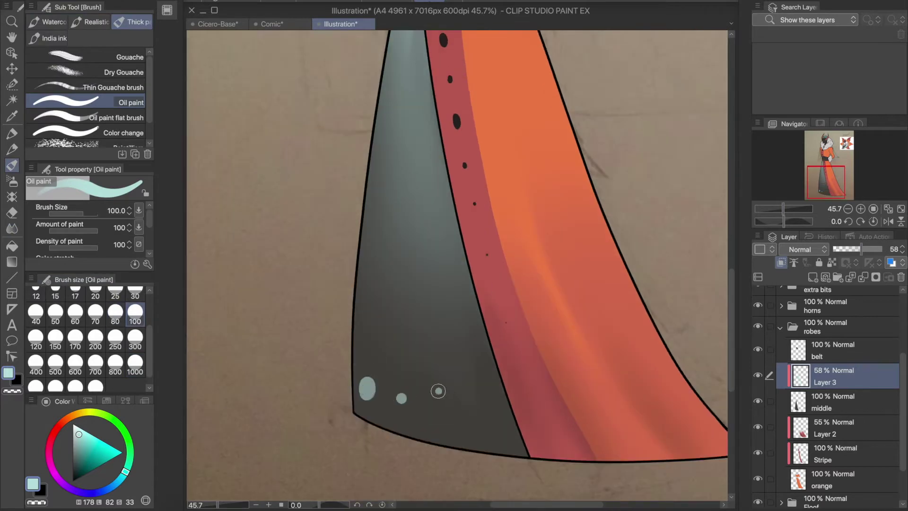
scroll(451, 326, "up", 5)
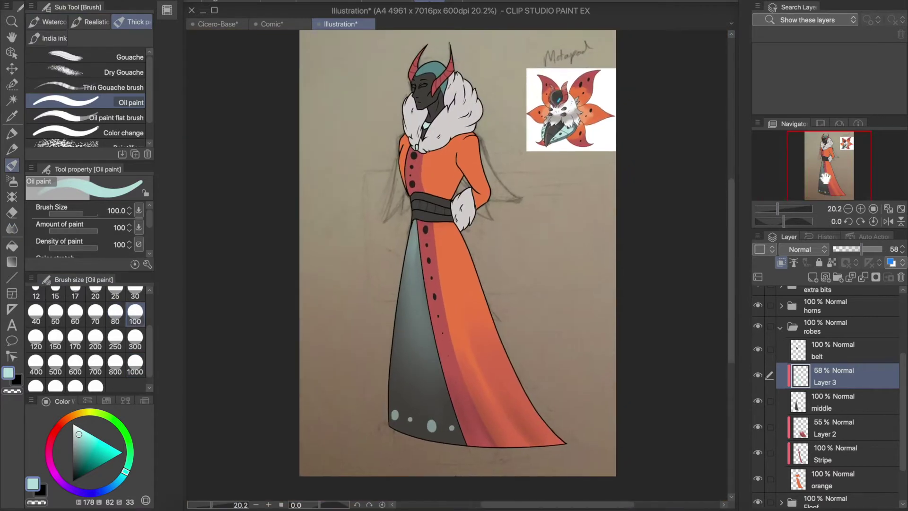
Shade the dark skirt panel in dark teal with Flat marker at size 200 on a new clipped Multiply layer at 19% opacity
left_click(813, 277)
key("p")
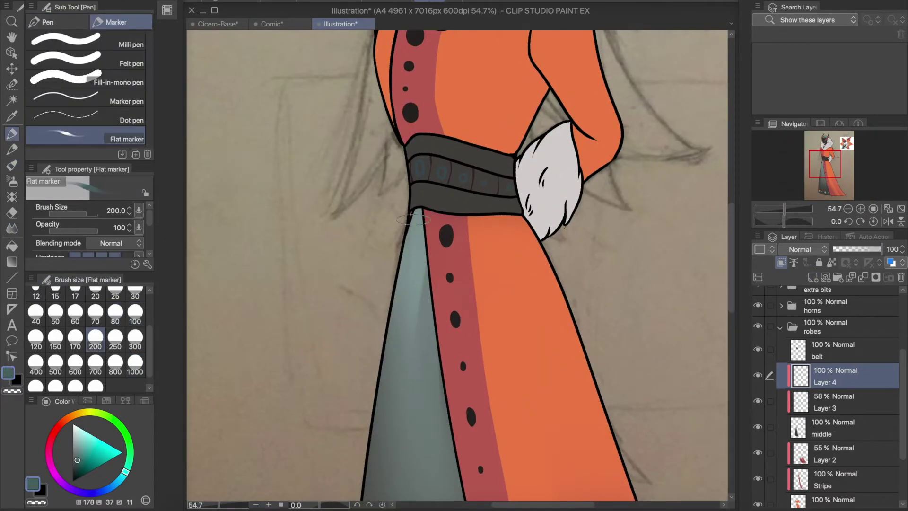
scroll(454, 348, "down", 4)
key("ctrl+m")
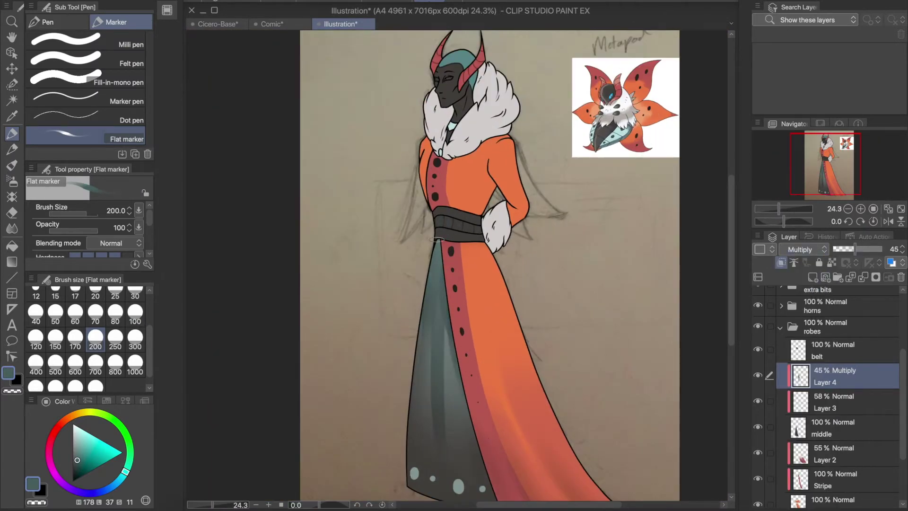
scroll(674, 244, "up", 2)
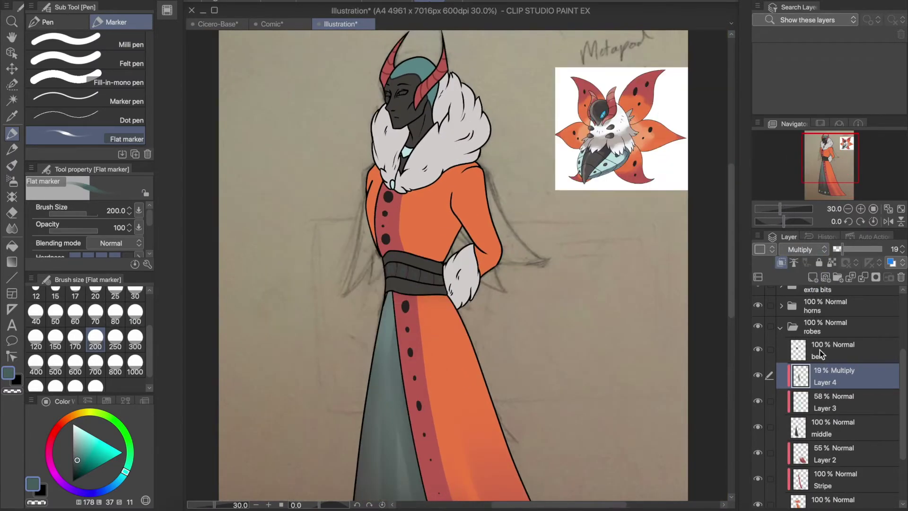
Paint the belt's middle band dark red, based on the moth's wing colour, with Oil paint at size 100 on a new clipped layer
left_click(809, 356)
left_click(813, 277)
scroll(440, 241, "up", 6)
key("i")
left_click(846, 145)
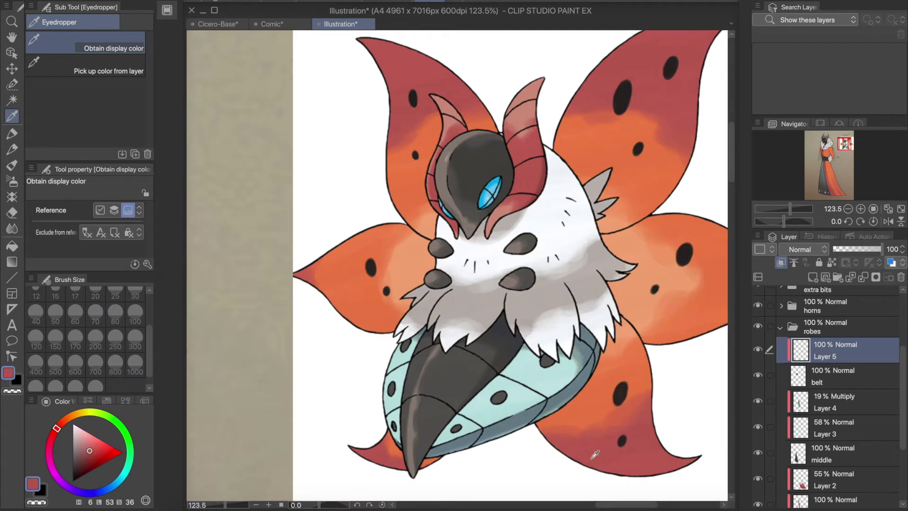
left_click(595, 453)
key("b")
left_click(829, 159)
mouse_move(274, 265)
left_mouse_down()
mouse_move(360, 293)
mouse_move(198, 265)
left_mouse_up()
left_click_drag(416, 303, 288, 286)
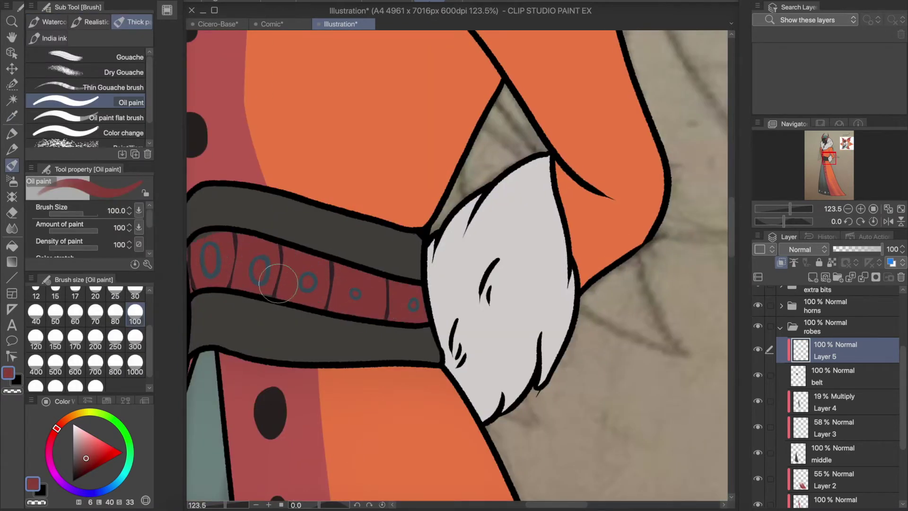
Add another clipped layer above the belt's red band and sample pale teal from the reference moth's lower body
scroll(287, 286, "left", 3)
left_click(813, 277)
key("i")
left_click(846, 144)
left_click(426, 435)
left_click(829, 159)
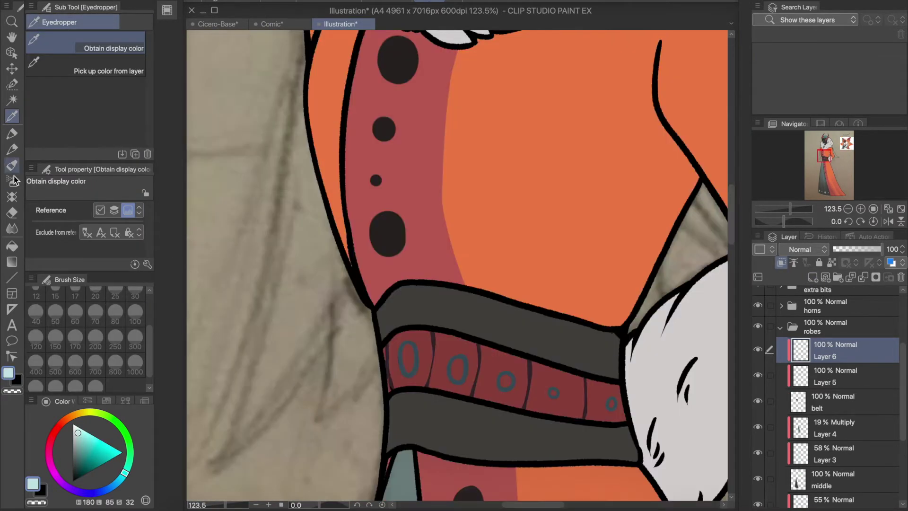
Fill the ovals on the belt's red band with pale teal Oil paint at size 70, cleaning up with the Hard eraser
key("b")
key("bracketleft")
key("bracketleft")
left_click(407, 359)
key("ctrl+plus")
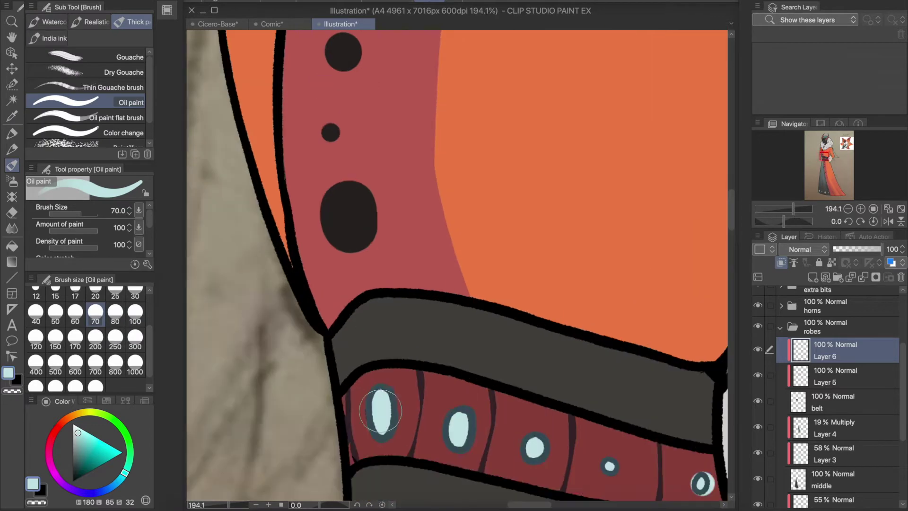
key("e")
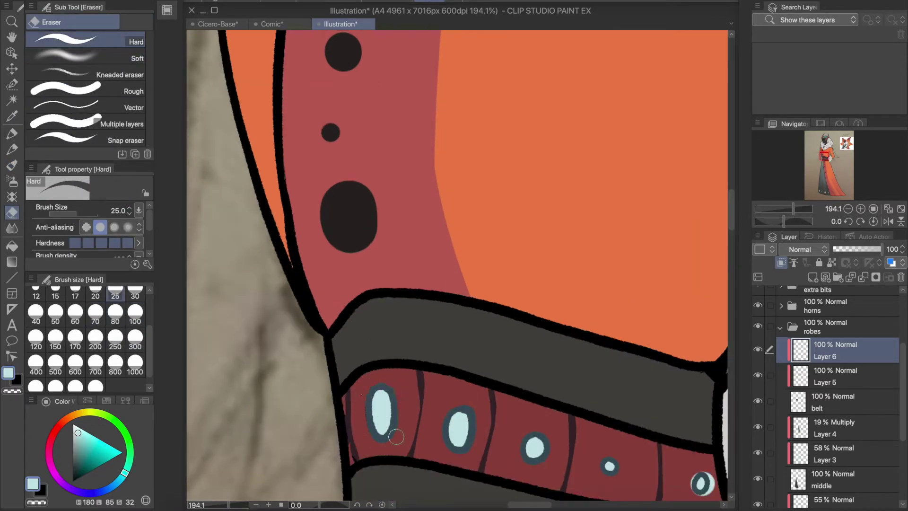
key("ctrl+minus")
key("ctrl+minus")
key("ctrl+minus")
key("ctrl+minus")
key("ctrl+minus")
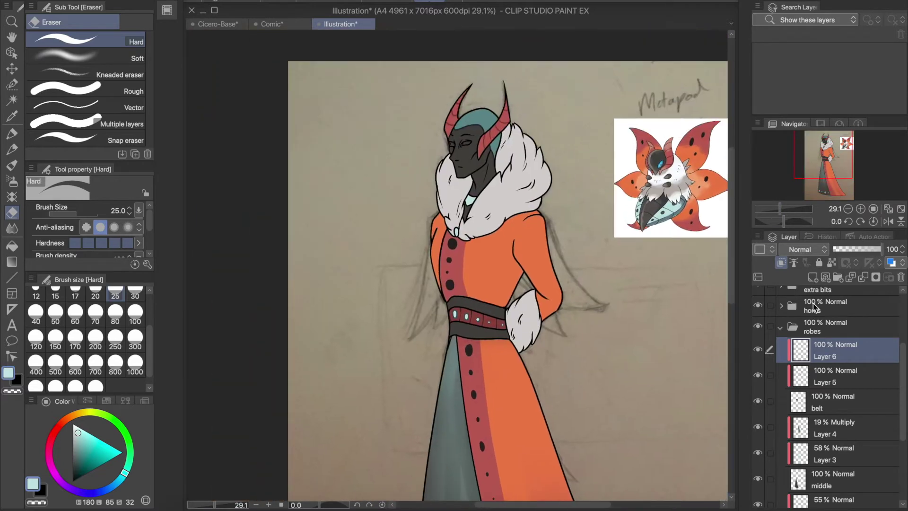
Add a layer clipped to the horns' base and paint light salmon over the horns with the Flat marker
left_click(833, 433)
left_click(826, 280)
key("ctrl+plus")
key("ctrl+plus")
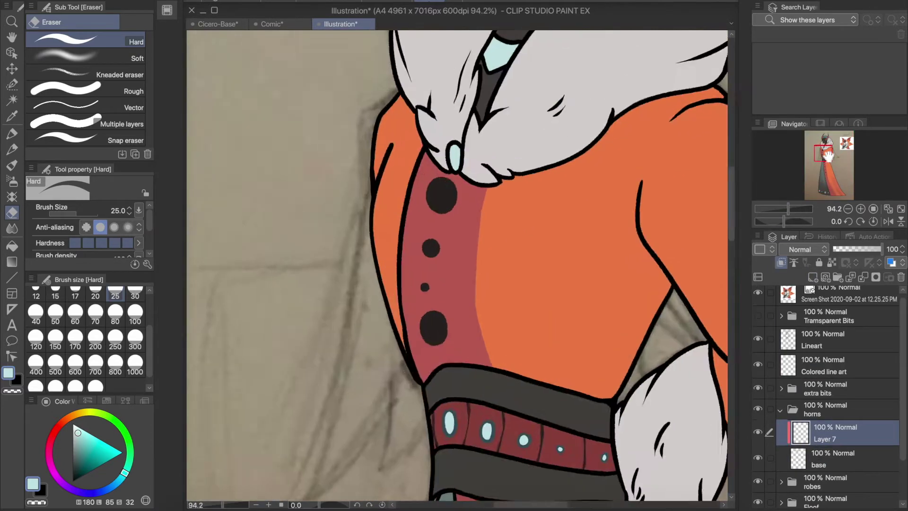
key("i")
left_click(324, 243)
key("p")
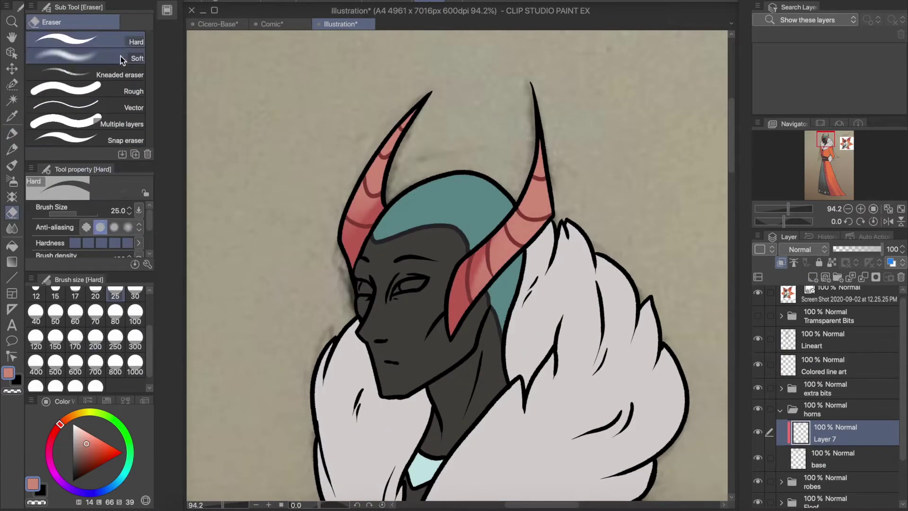
Shade the lower parts of both horns with a dark red Flat marker at size 200 and blend the shading
key("i")
left_click(88, 459)
key("p")
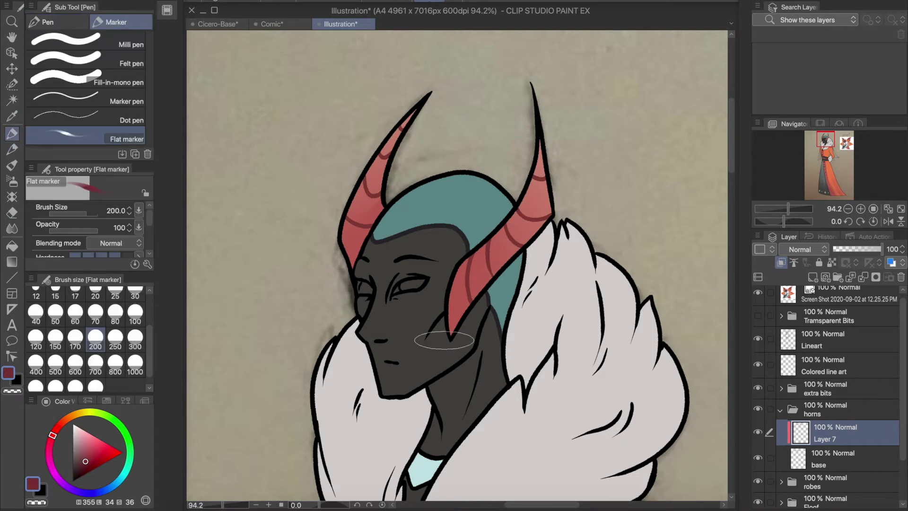
left_click_drag(470, 304, 483, 284)
key("j")
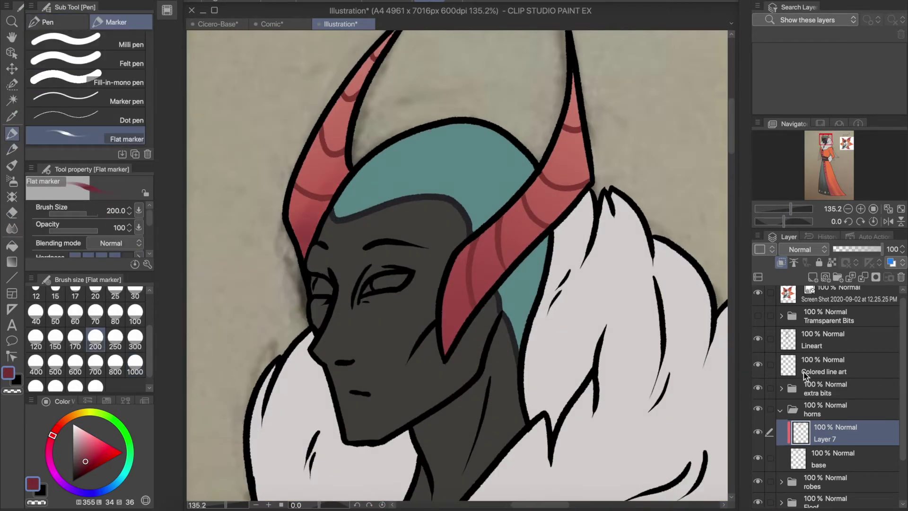
Shade the collar clasp and neck gem in teal tones with the Flat marker on a new layer clipped to the extra bits base
left_click(781, 388)
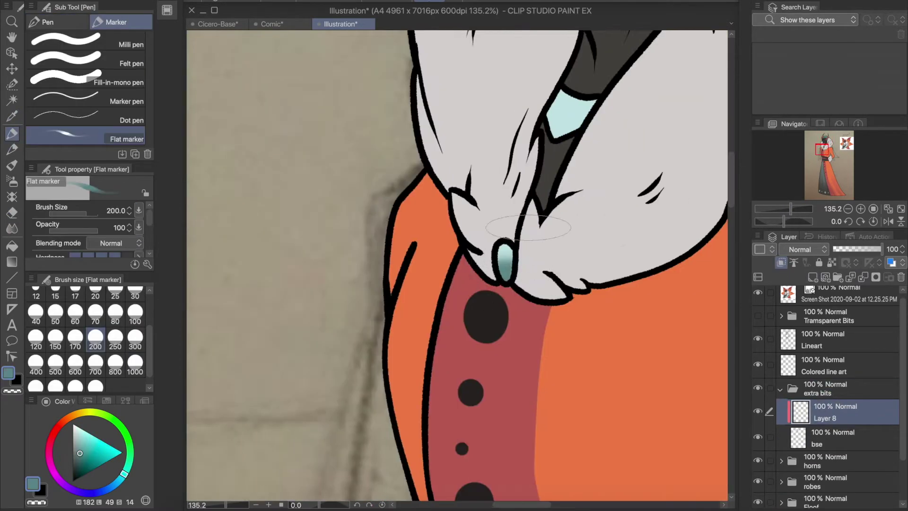
left_click_drag(555, 142, 575, 99)
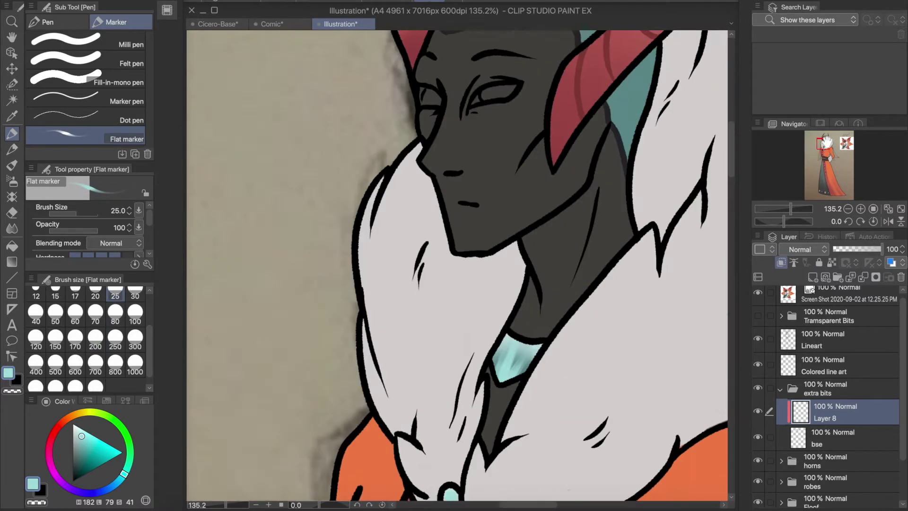
key("j")
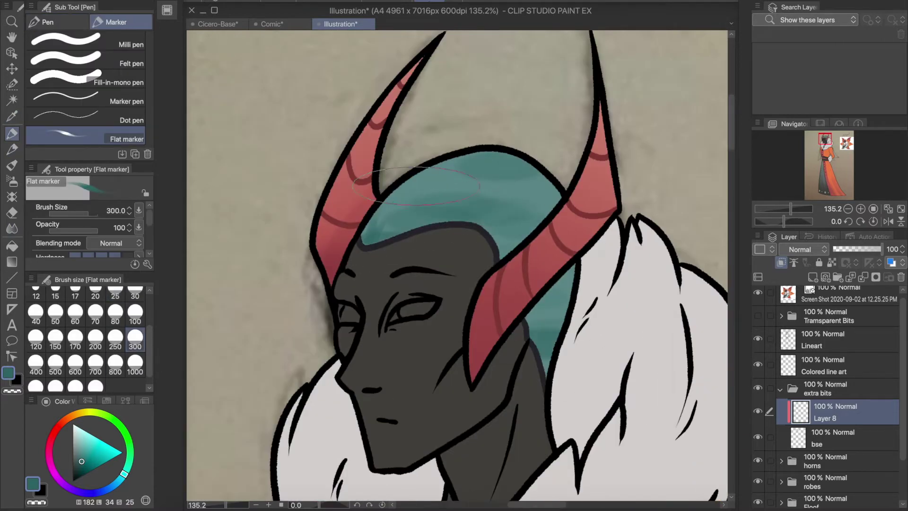
Shade the teal hair with Flat marker at size 300, blend it with Blur and set the layer's opacity to 50%
left_click_drag(783, 220, 789, 220)
left_click_drag(417, 194, 533, 280)
left_click_drag(880, 249, 869, 253)
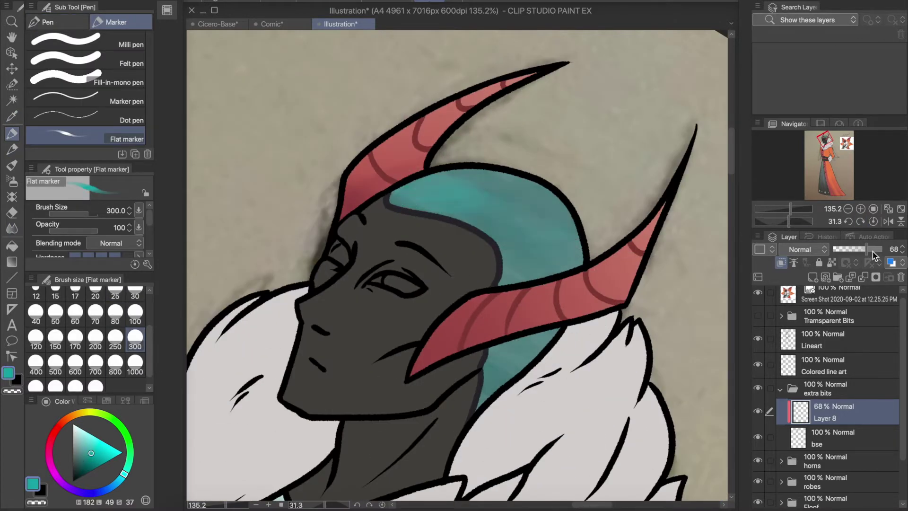
left_click(873, 221)
left_click(875, 251)
key("j")
left_click_drag(876, 252, 857, 249)
Deepen the hair's shadows with dark teal Flat marker on a new clipped Multiply layer at 54% opacity, softening with the Soft eraser
left_click(813, 278)
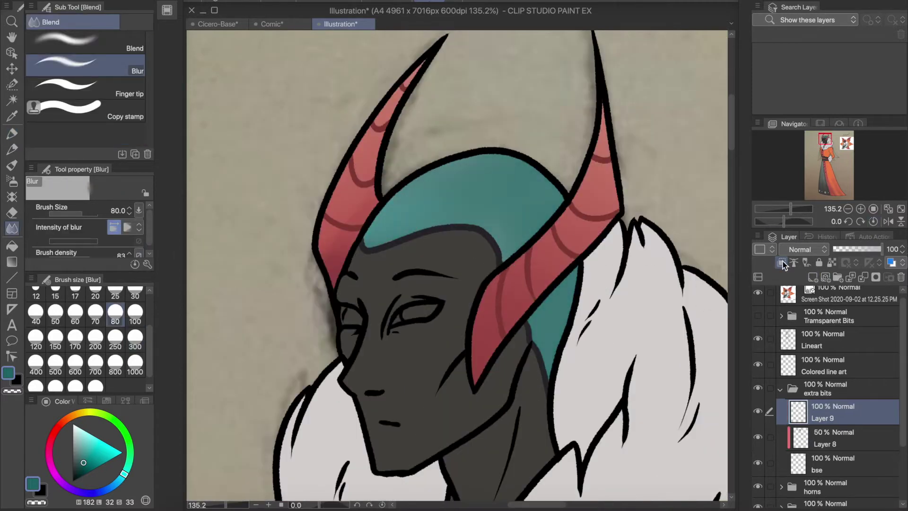
key("p")
left_click(85, 137)
left_click(135, 337)
left_click_drag(388, 198, 496, 223)
left_click_drag(402, 180, 520, 246)
left_click(800, 249)
left_click_drag(881, 249, 858, 249)
key("j")
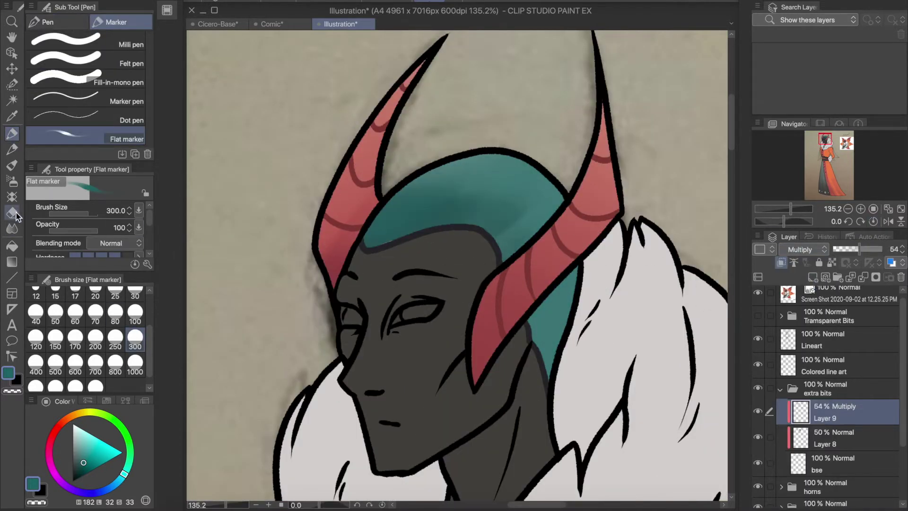
left_click(15, 219)
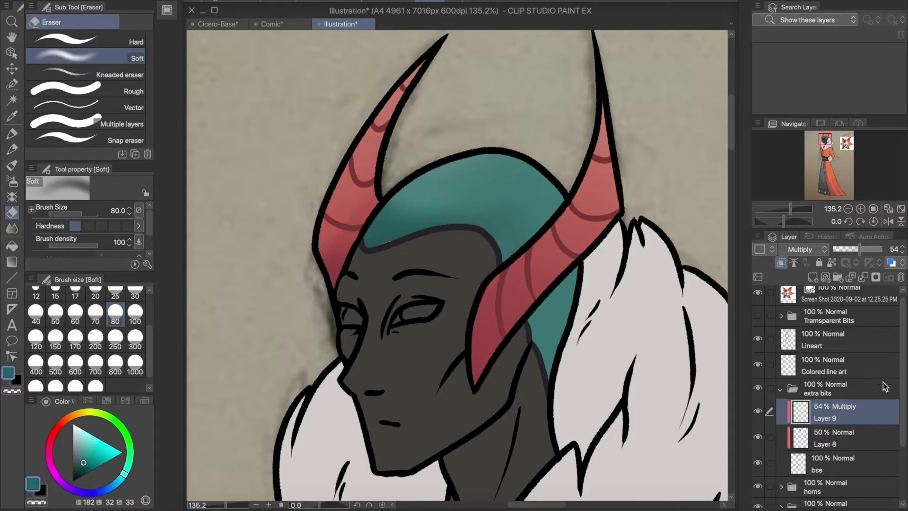
Clean up the Skin base layer along the front hairline with the Hard eraser
key("alt+bracketleft")
key("alt+bracketleft")
key("alt+bracketleft")
key("alt+bracketleft")
key("alt+bracketleft")
key("alt+bracketleft")
key("alt+bracketleft")
left_click(85, 40)
key("ctrl+plus")
key("ctrl+plus")
Fill the gap along the front hairline on the hair's base layer with sampled dark teal Oil paint at size 20
left_click(243, 203, "alt")
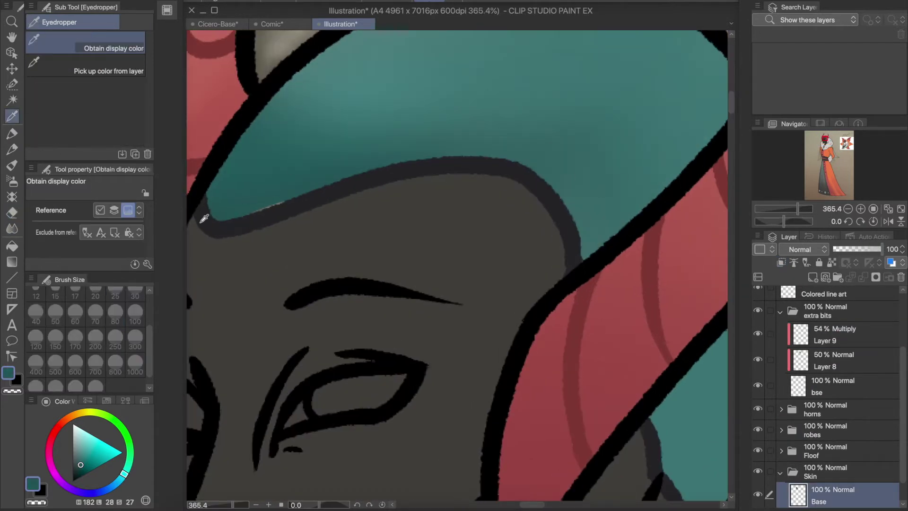
key("b")
left_click(846, 388)
key("ctrl+minus")
key("ctrl+minus")
key("ctrl+minus")
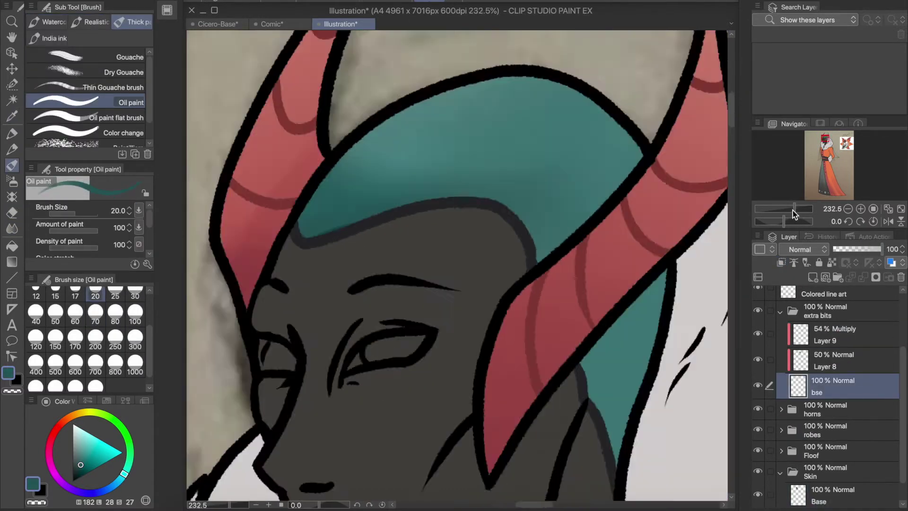
Add a Multiply layer clipped to the skin base and paint a dark brown shadow over the nose with Flat marker at size 300
left_click(780, 312)
left_click(858, 468)
key("ctrl+plus")
key("ctrl+plus")
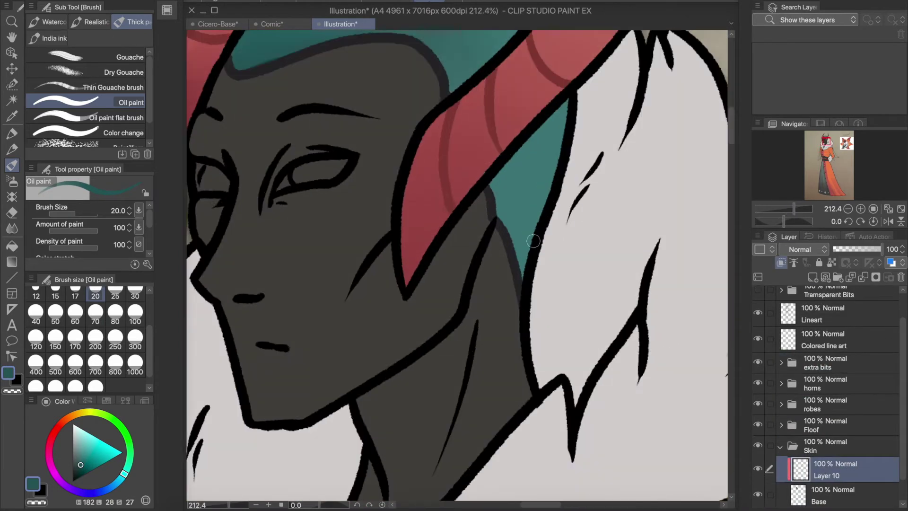
key("i")
key("p")
left_click_drag(284, 267, 222, 284)
left_click(800, 249)
left_click(794, 289)
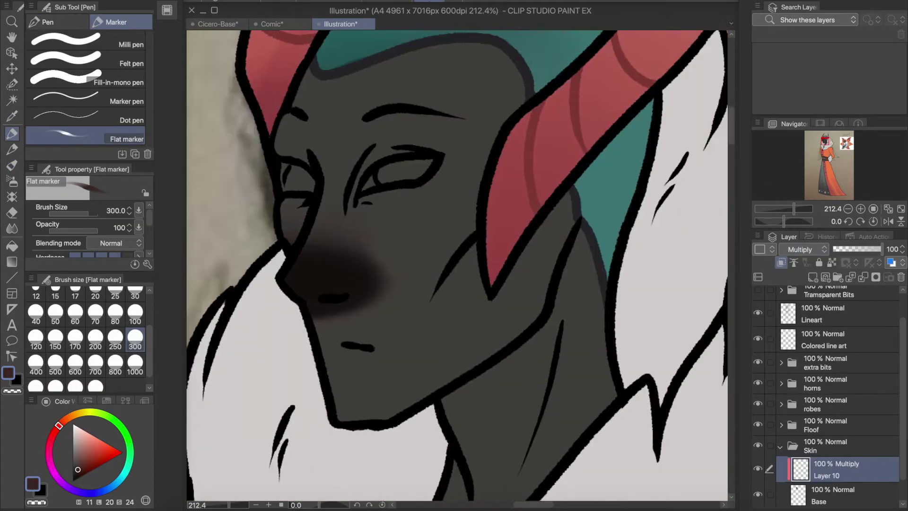
Soften the nose shadow's edges into the cheek and nose bridge with the Soft eraser
key("e")
left_click_drag(380, 243, 357, 279)
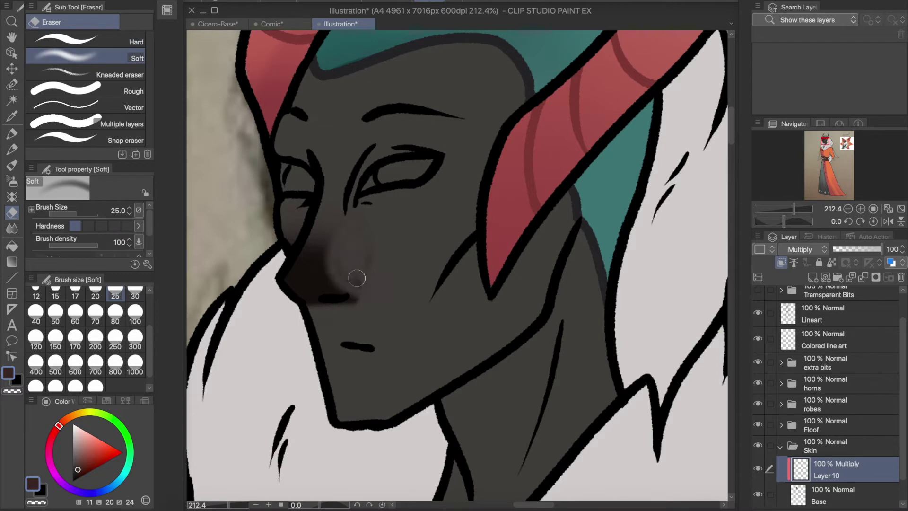
mouse_move(314, 254)
left_mouse_down()
mouse_move(331, 265)
mouse_move(266, 247)
left_mouse_up()
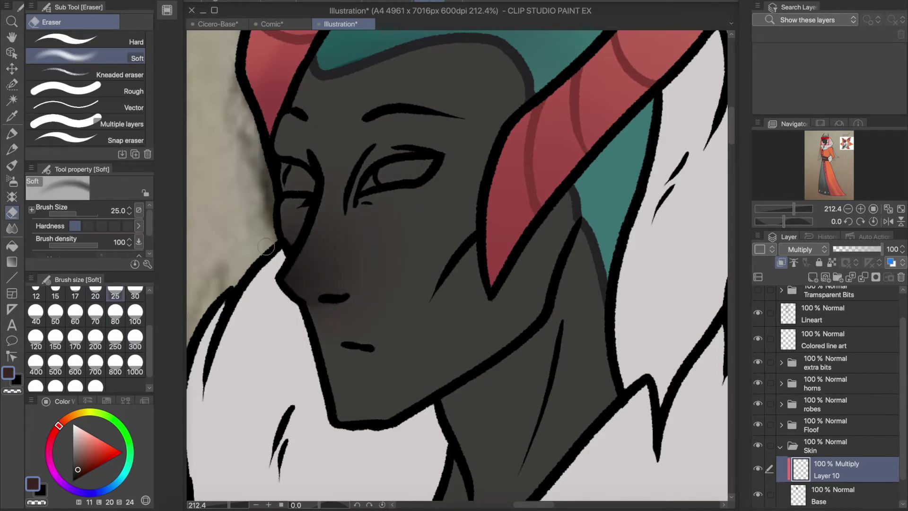
Recolour the cheekbone line dark brown with Oil paint at size 20 on a new layer clipped to the colored line art
scroll(364, 270, "up", 1)
key("ctrl+shift+n")
key("b")
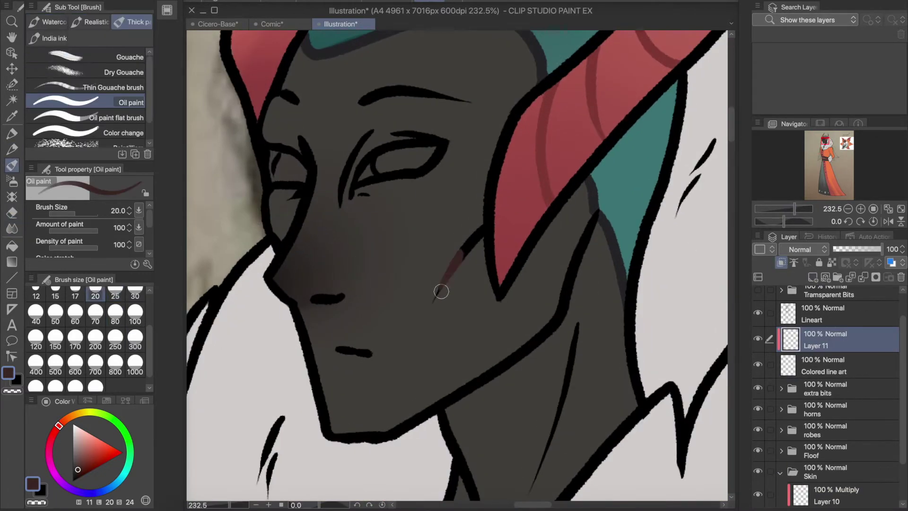
left_click(454, 265, "alt")
left_click_drag(438, 290, 475, 235)
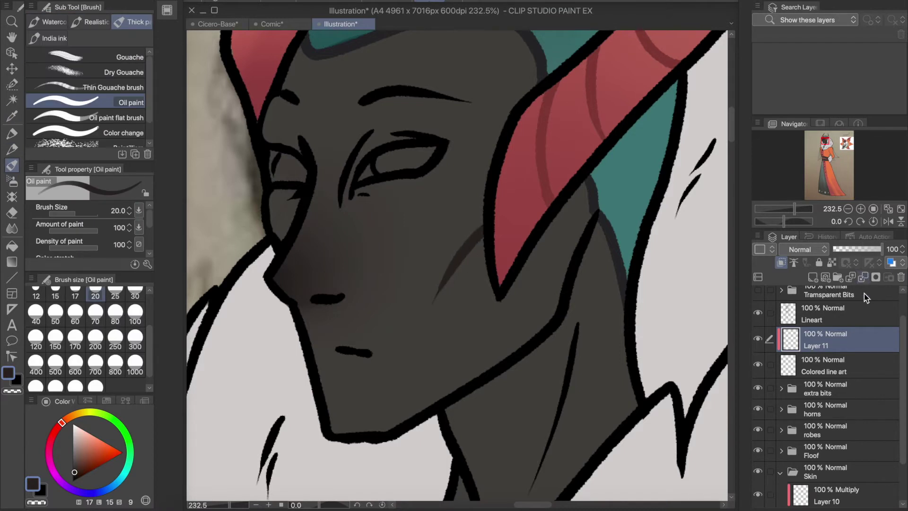
Shade around the eyes and nose with dark brown Flat marker at size 80 on a clipped layer above the skin's Multiply layer, then blur it
left_click_drag(842, 340, 842, 484)
key("p")
left_click_drag(386, 188, 400, 130)
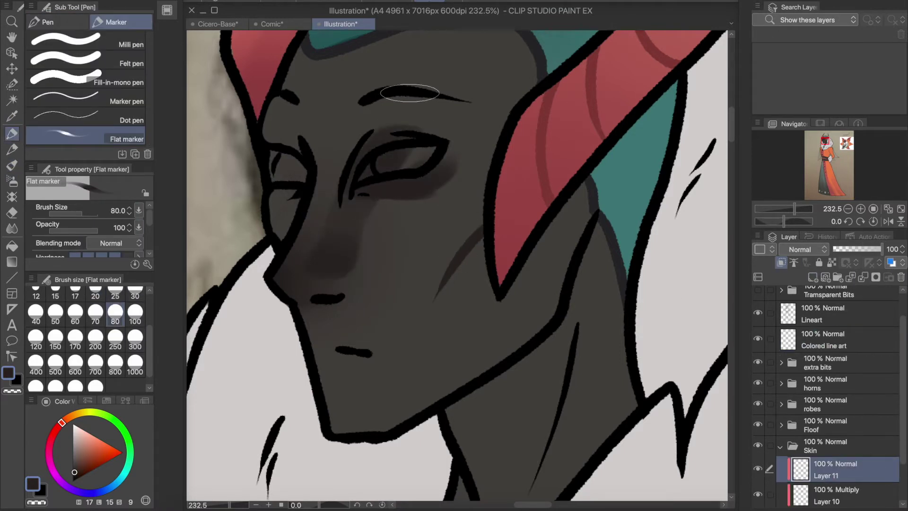
key("j")
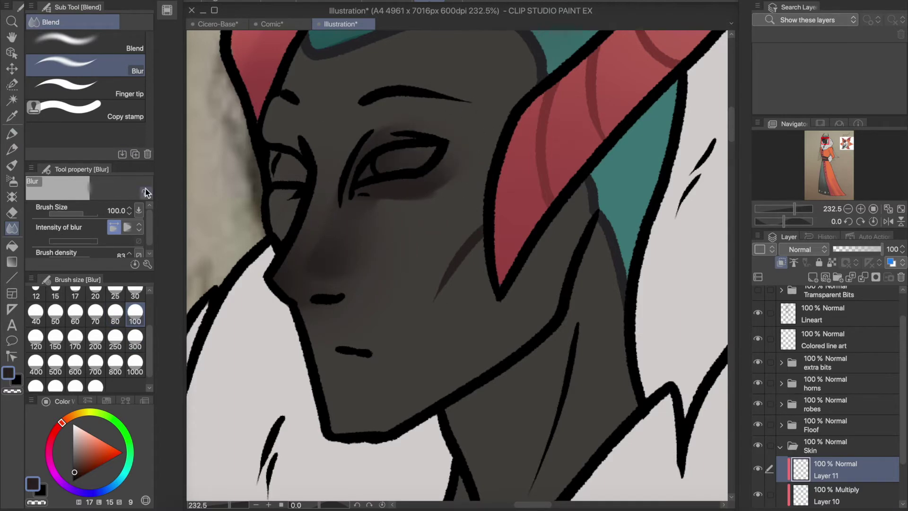
Paint a dark brown shadow below the cheekbone with the Flat marker and soften it with Blur at size 100
key("p")
mouse_move(472, 251)
left_mouse_down()
mouse_move(477, 307)
mouse_move(492, 321)
left_mouse_up()
key("j")
left_click_drag(435, 331, 470, 311)
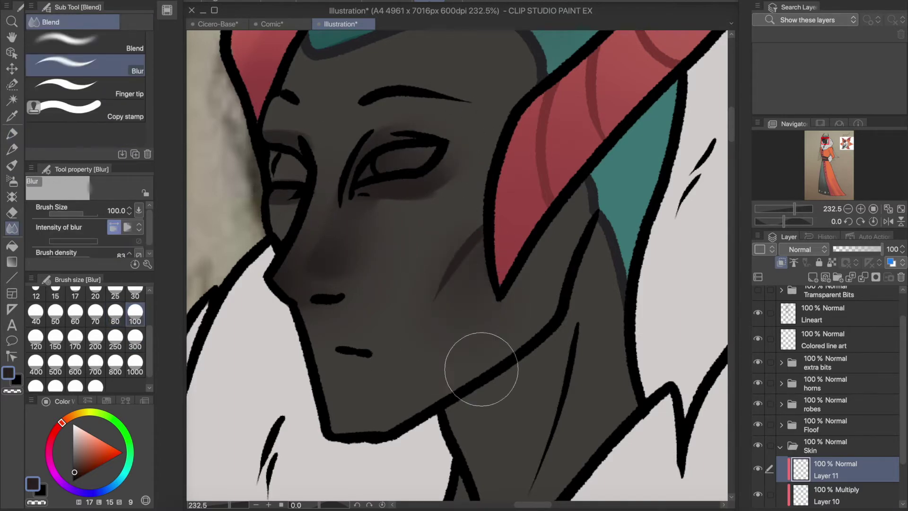
Shade the upper lip with the dark Flat marker and trim the shading with the Soft eraser
scroll(469, 311, "down", 5)
scroll(368, 337, "up", 4)
key("p")
left_click(14, 214)
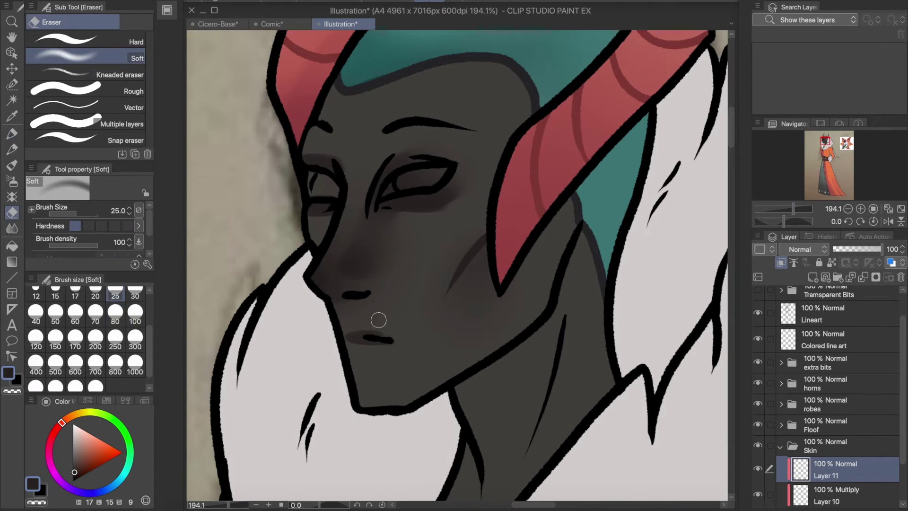
Tint the cheek with a lighter brown Flat marker at size 80 and blend it with Blur at size 100
key("p")
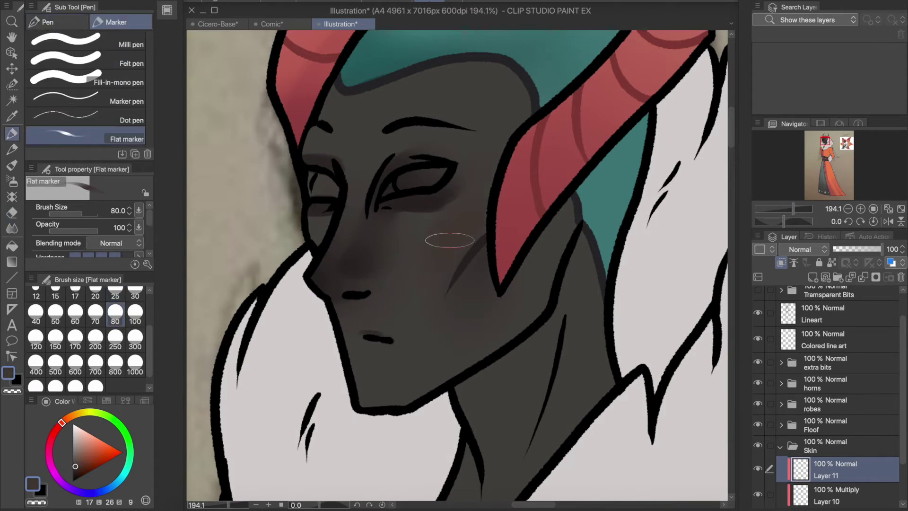
key("j")
key("ctrl+0")
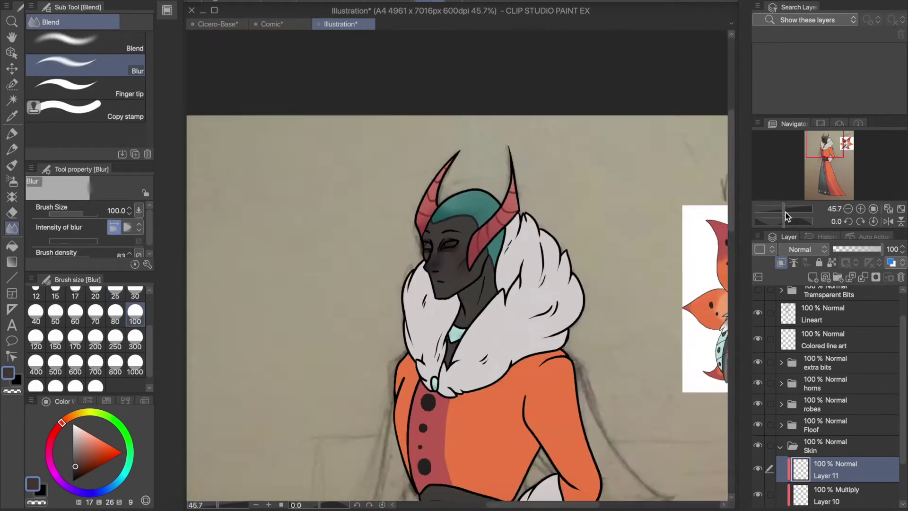
scroll(382, 326, "up", 10)
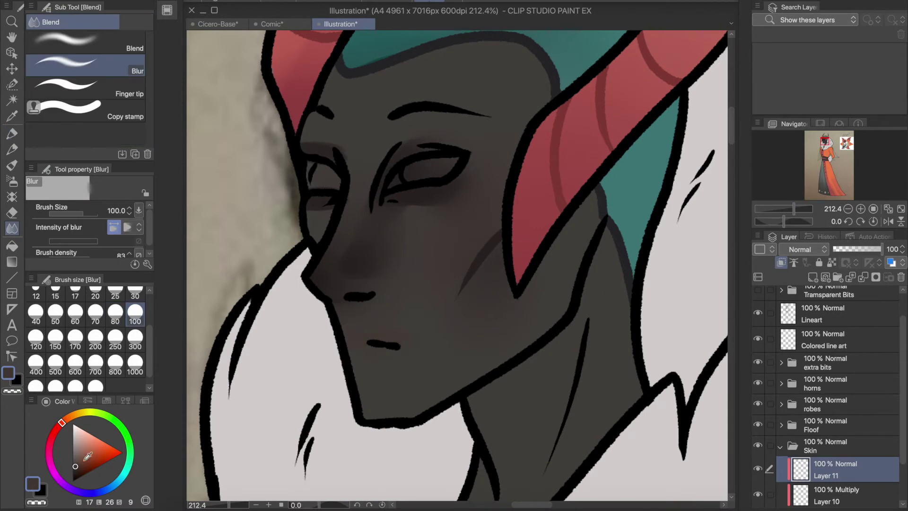
Deepen the shading around the upper eyelids with the dark brown Flat marker at size 25 and soften it with Blur at size 20
key("p")
key("j")
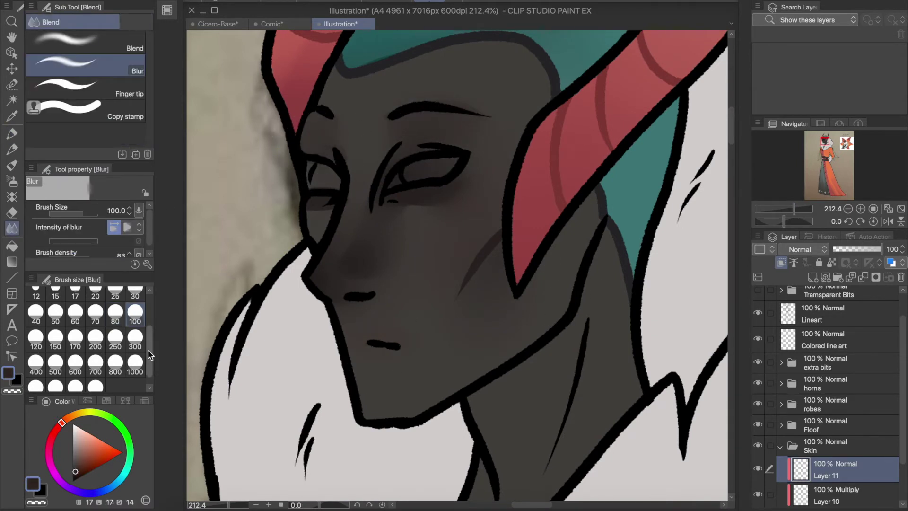
key("p")
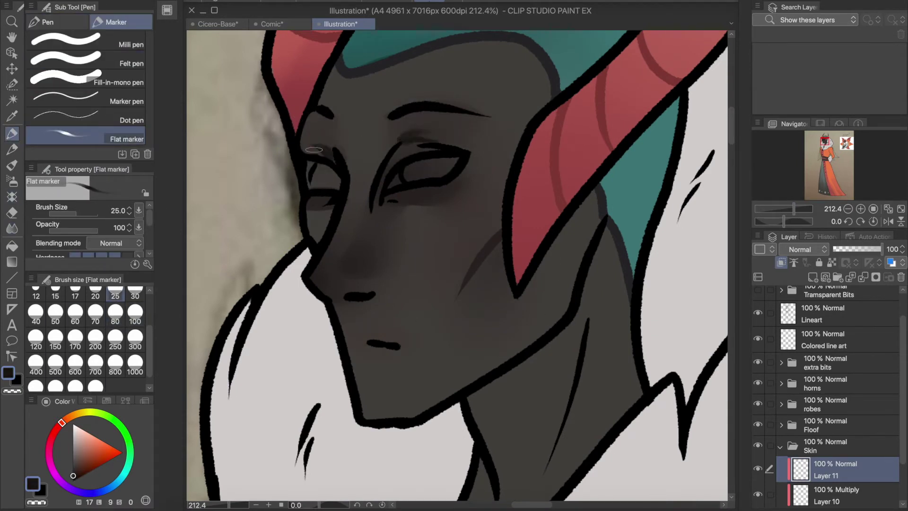
key("j")
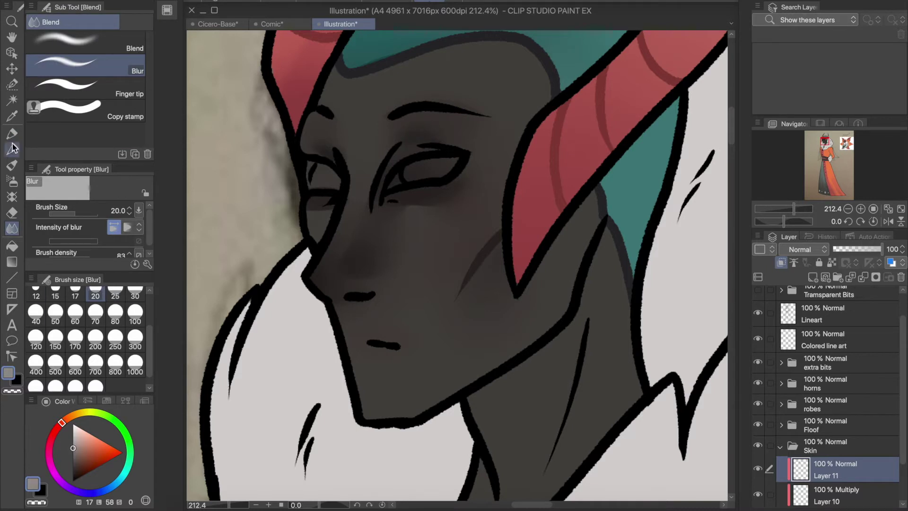
Paint light grey highlights along the brows, eyelids and nose ridge with the Flat marker at size 25, softening them with Blur at size 15
key("p")
left_click_drag(338, 242, 325, 263)
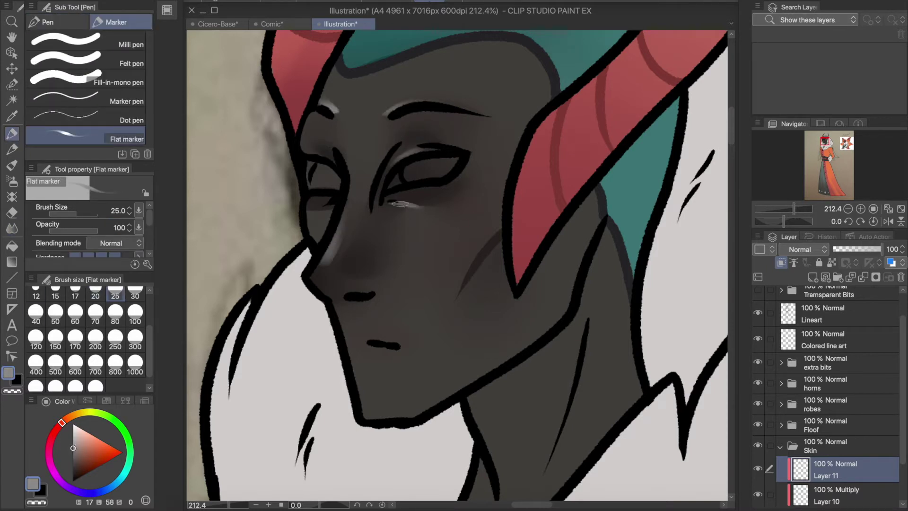
key("j")
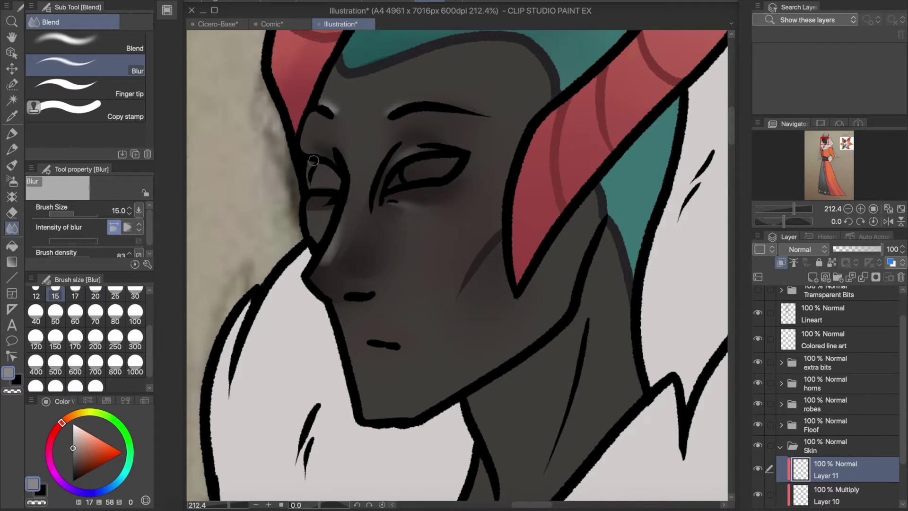
Tint the area between the brows with a muted grey Flat marker at size 70 and blend it with Blur at size 15
key("p")
left_click(73, 458)
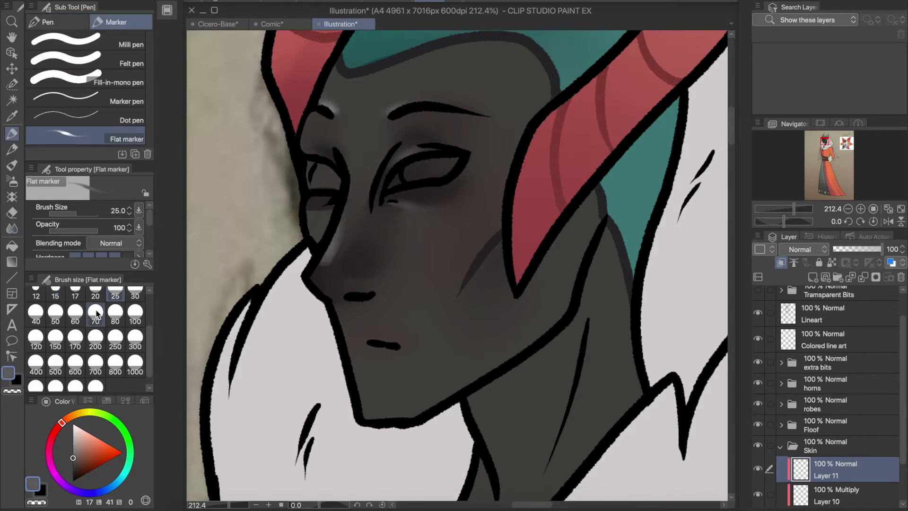
key("j")
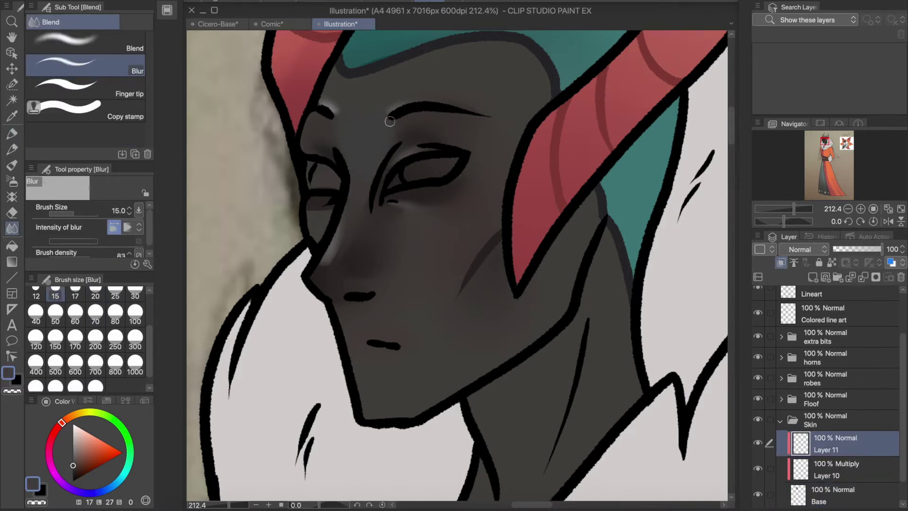
scroll(389, 122, "down", 3)
scroll(390, 122, "up", 3)
Shade the neck below the jaw and horn with a dark brown Flat marker at size 70, blending the strokes with Blur
key("p")
left_click(79, 468)
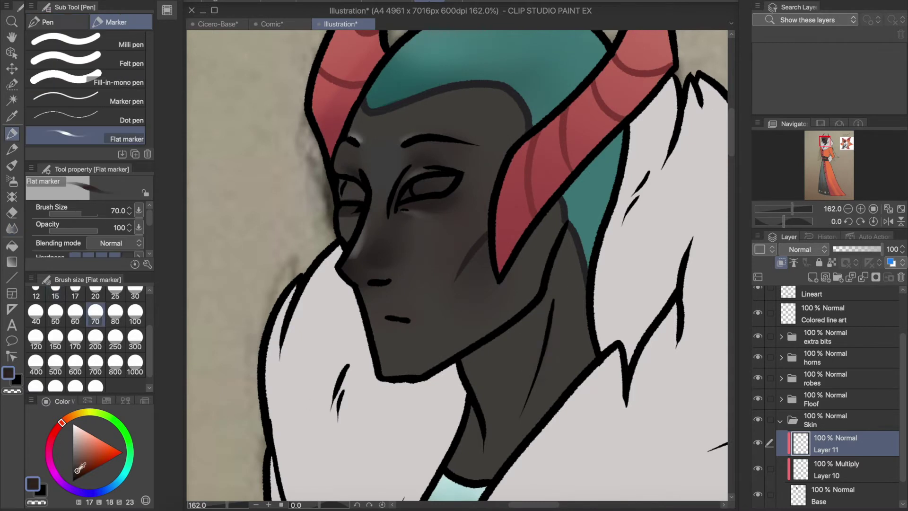
left_click_drag(561, 303, 542, 383)
key("j")
key("p")
left_click_drag(575, 312, 528, 400)
key("j")
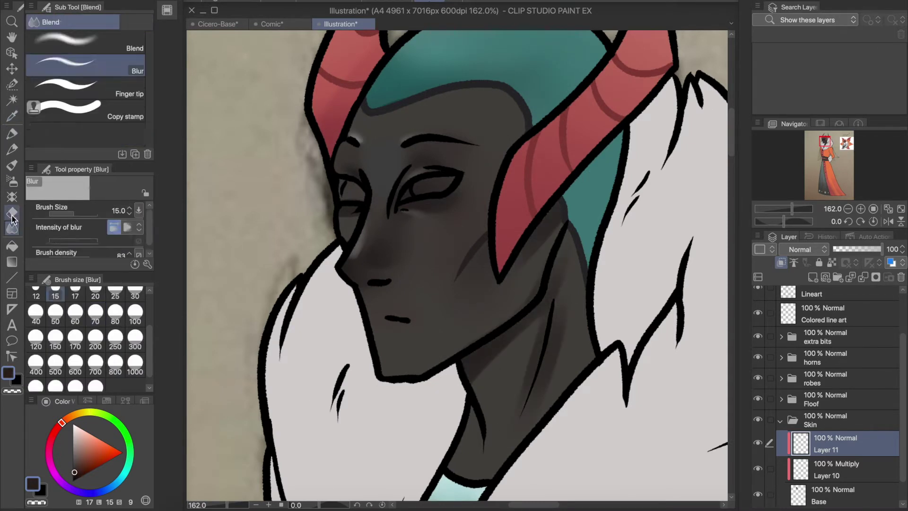
Continue the dark shading down the lower neck and chest opening, softening it with Blur and the Soft eraser at size 100
scroll(478, 352, "down", 3)
key("p")
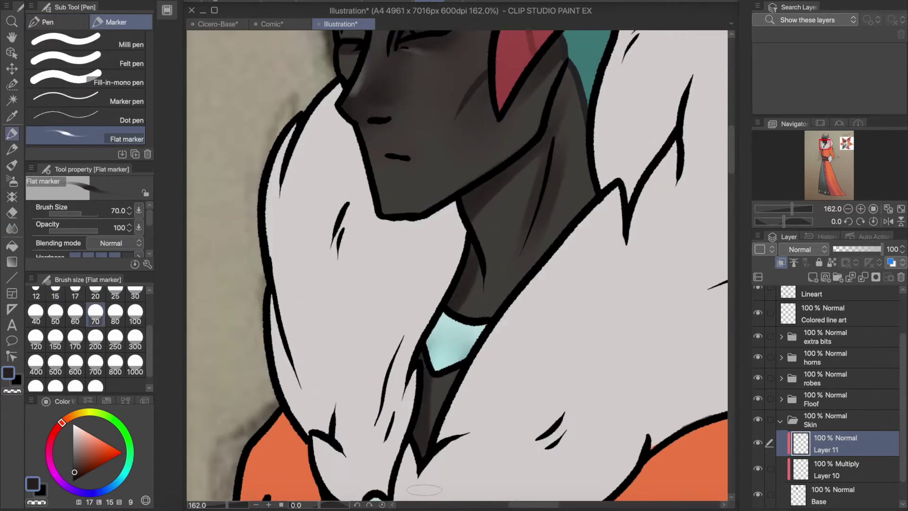
key("j")
scroll(672, 131, "down", 3)
key("e")
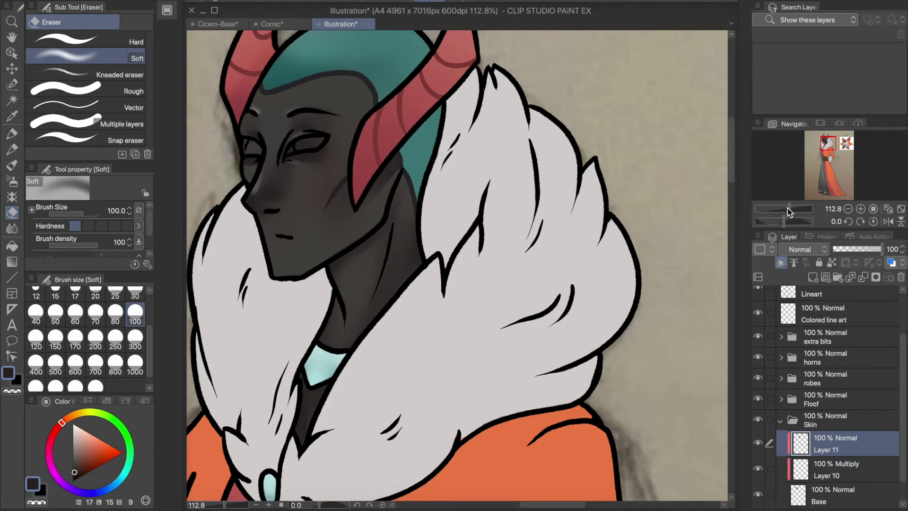
On new layers, paint the eye whites pale blue and the irises bright blue sampled from the reference moth's eye, using Oil paint
scroll(766, 215, "down", 5)
scroll(780, 213, "up", 3)
key("ctrl+shift+n")
scroll(837, 149, "up", 5)
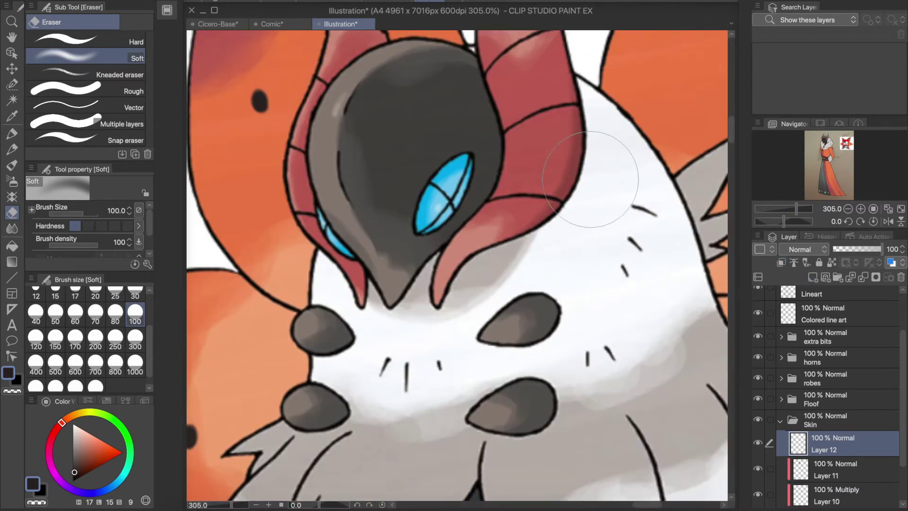
key("i")
left_click(444, 204)
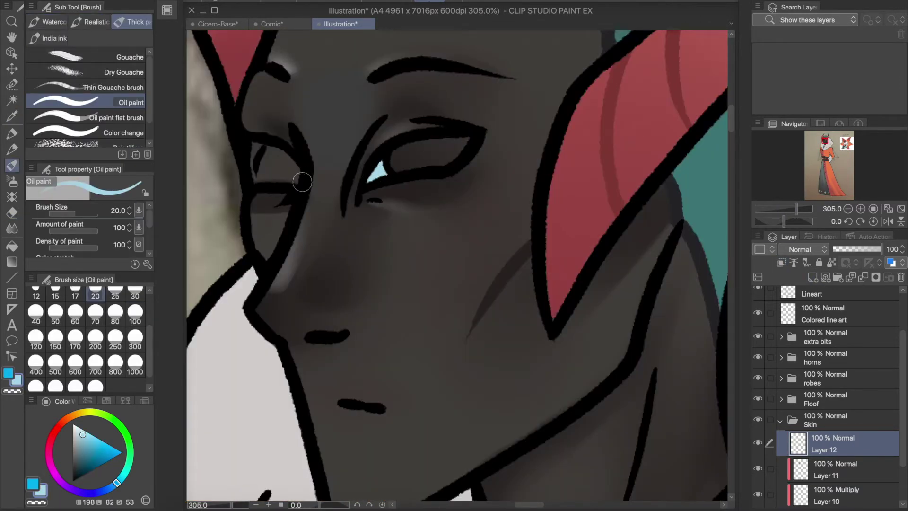
key("ctrl+shift+n")
mouse_move(392, 159)
left_mouse_down()
mouse_move(439, 144)
mouse_move(428, 150)
left_mouse_up()
Draw dark blue lines across the irises with Oil paint at size 10 on a clipped Multiply layer at 46% opacity, and merge the eye layers
key("bracketleft")
key("bracketleft")
key("bracketleft")
key("bracketleft")
left_click(429, 161, "alt")
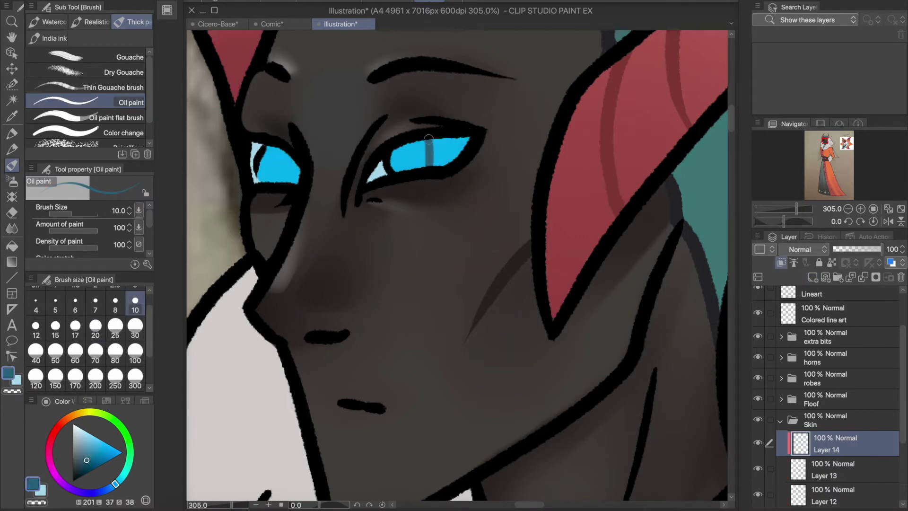
left_click(863, 277)
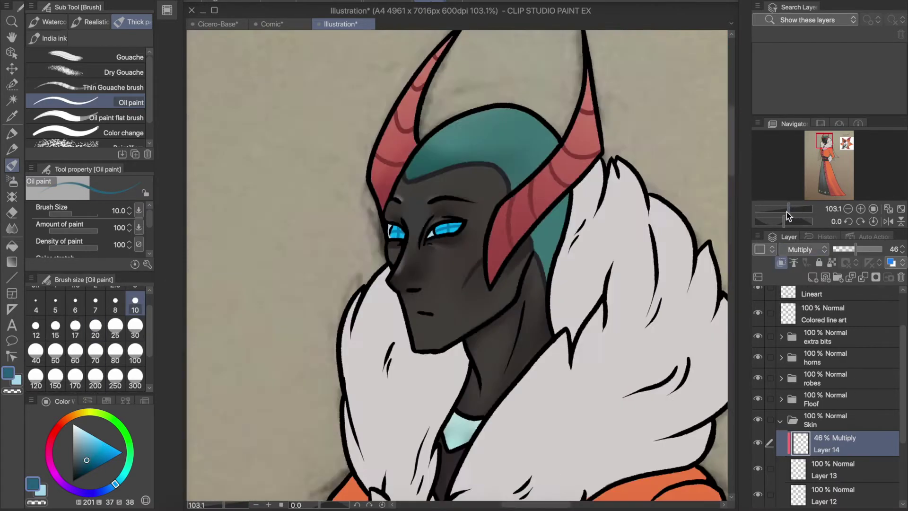
key("ctrl+y")
Shade the eyes with a dark blue Flat marker at size 70 on a clipped layer set to Multiply at 58% opacity
key("p")
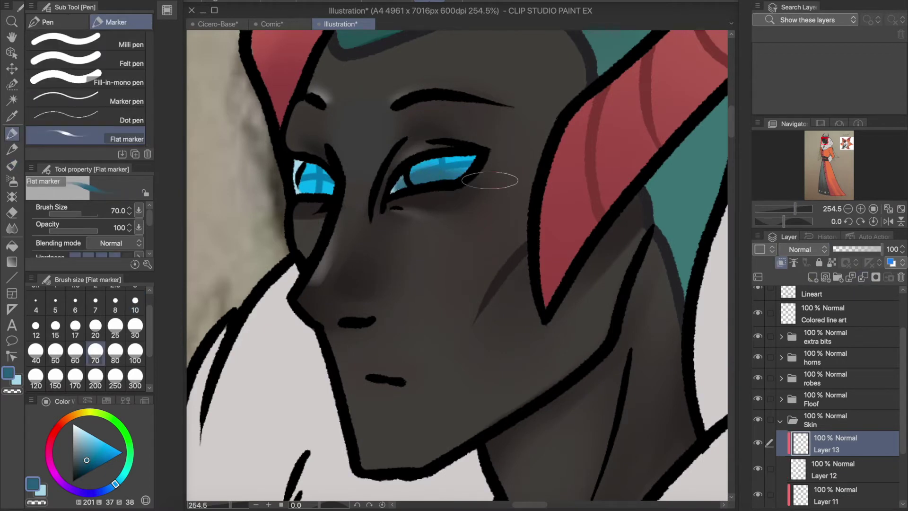
left_click(800, 249)
left_click(804, 274)
left_click_drag(881, 249, 861, 249)
Add white highlights to the eyes on the Lineart layer with the Real G-Pen at size 20
key("p")
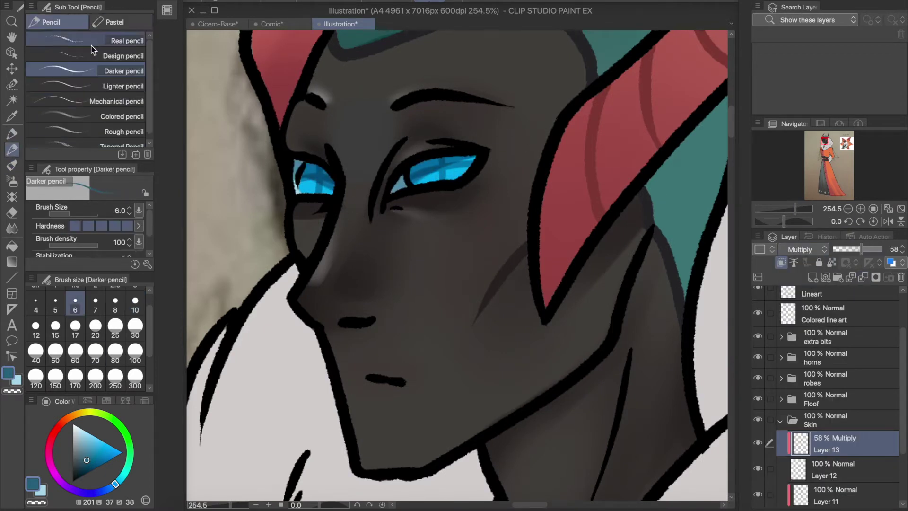
key("p")
left_click(73, 424)
left_click(444, 166, "ctrl+shift")
Show the Transparent Bits folder, rename its line layer Lineart, and add a new layer beneath it for the overlay colour
left_click_drag(795, 209, 784, 208)
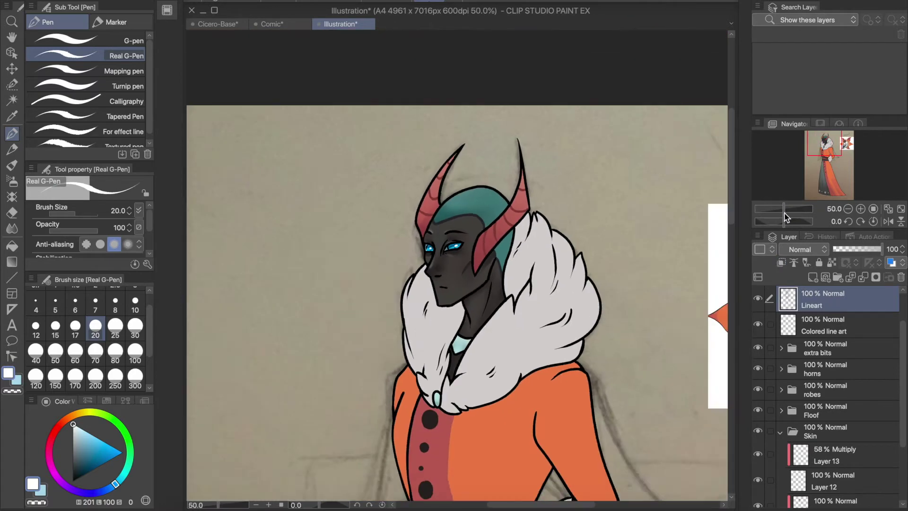
scroll(828, 374, "up", 3)
left_click_drag(821, 163, 820, 189)
left_click(812, 277)
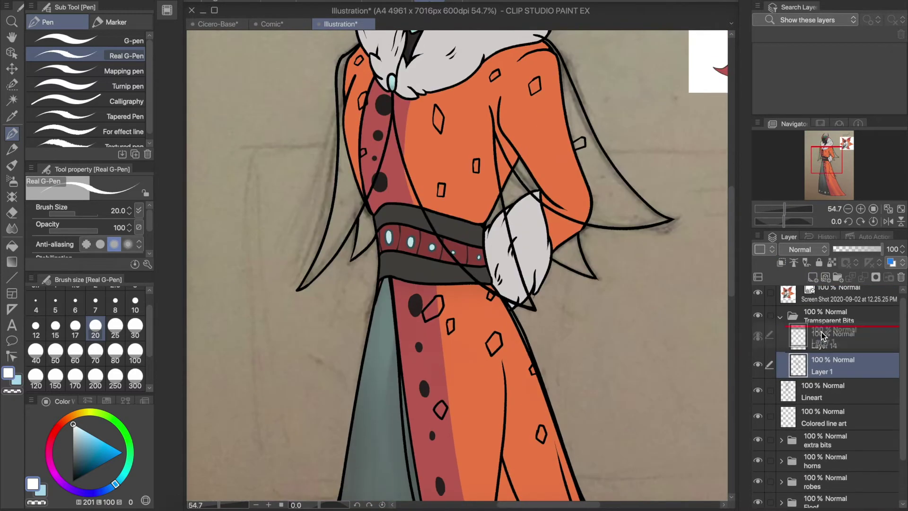
left_click_drag(784, 208, 786, 208)
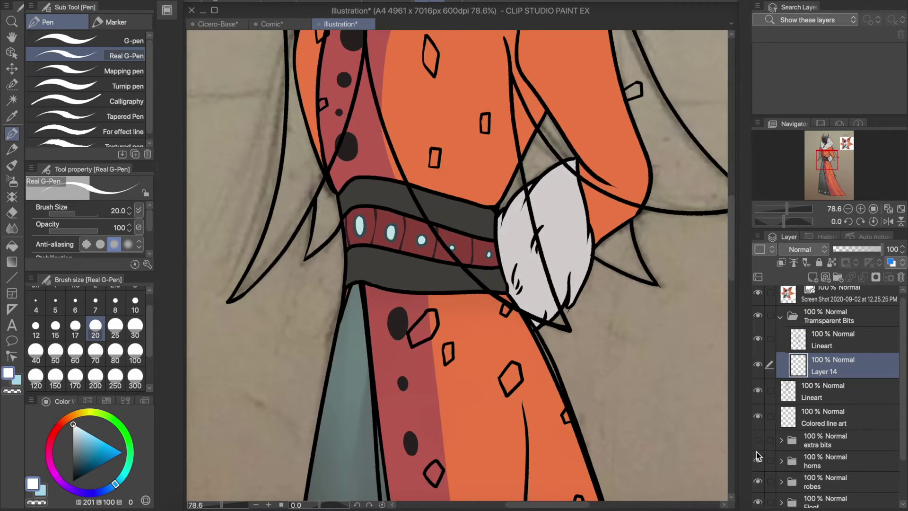
Hide the colour folders and the Colored line art layer, leaving the main Lineart layer shown with the sketch
left_click_drag(758, 439, 758, 502)
left_click_drag(758, 387, 758, 414)
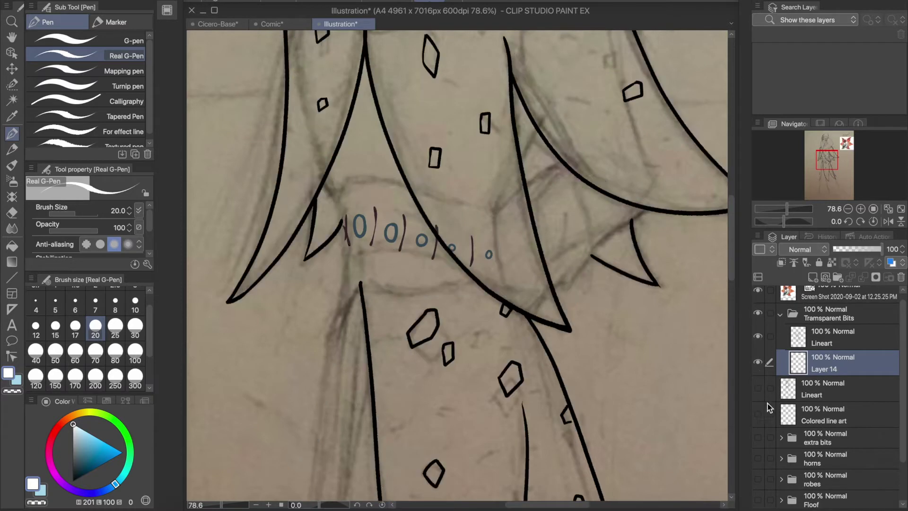
key("ctrl+0")
left_click(758, 388)
Sample orange from the reference moth's wing and start colouring the front drape with Oil paint at size 10
key("i")
left_click(634, 151)
key("b")
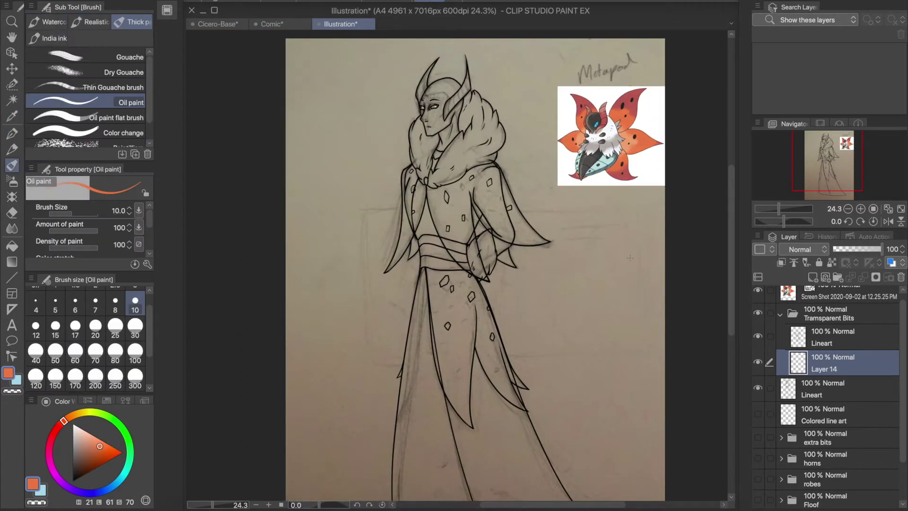
left_click_drag(779, 208, 787, 208)
left_click_drag(463, 127, 463, 190)
left_click_drag(421, 123, 440, 208)
left_click_drag(483, 142, 473, 237)
Fill the lower front drape down to its pointed tip with orange Oil paint at size 80
left_click_drag(786, 209, 793, 209)
left_click(115, 351)
mouse_move(473, 222)
left_mouse_down()
mouse_move(506, 279)
mouse_move(677, 371)
left_mouse_up()
left_click_drag(599, 332, 646, 342)
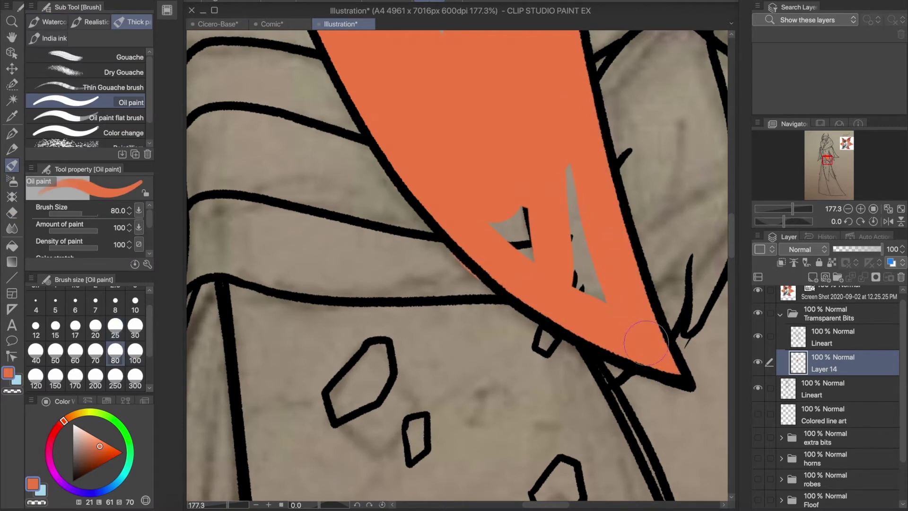
left_click_drag(568, 142, 237, 378)
Fill the small pointed flap beneath the sleeve with orange Oil paint at size 30 and tidy its upper corner with the Hard eraser
left_click_drag(334, 359, 372, 313)
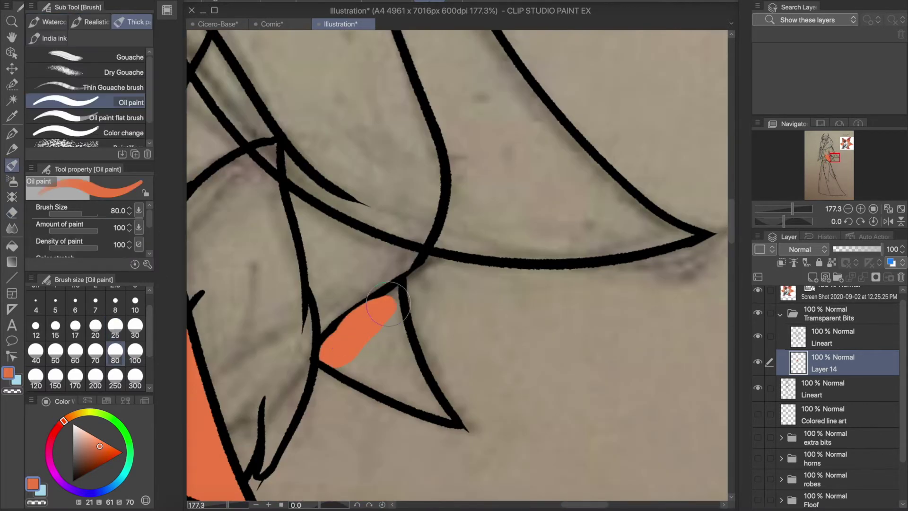
key("ctrl+z")
left_click(135, 327)
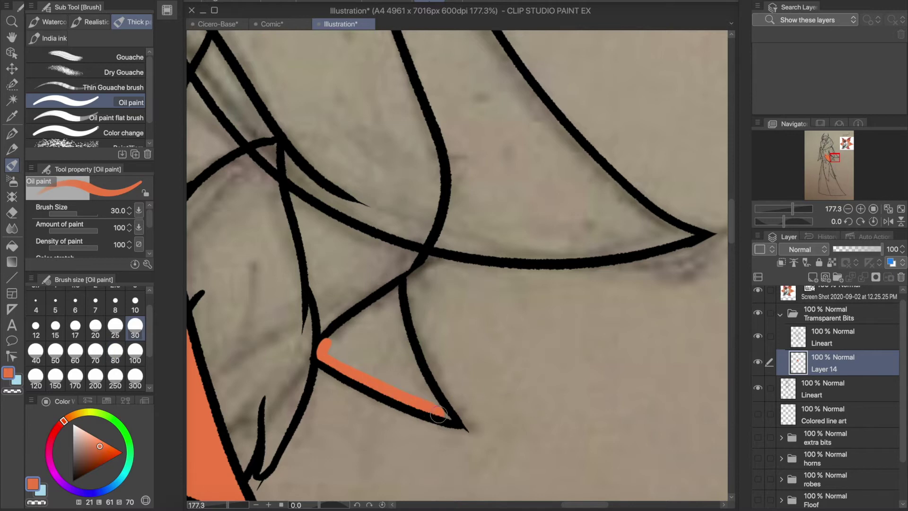
scroll(387, 356, "up", 4)
key("e")
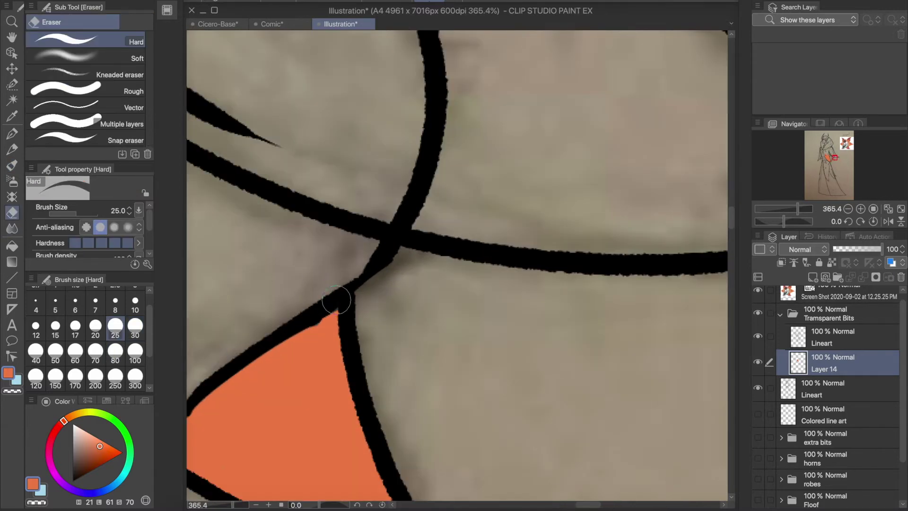
key("b")
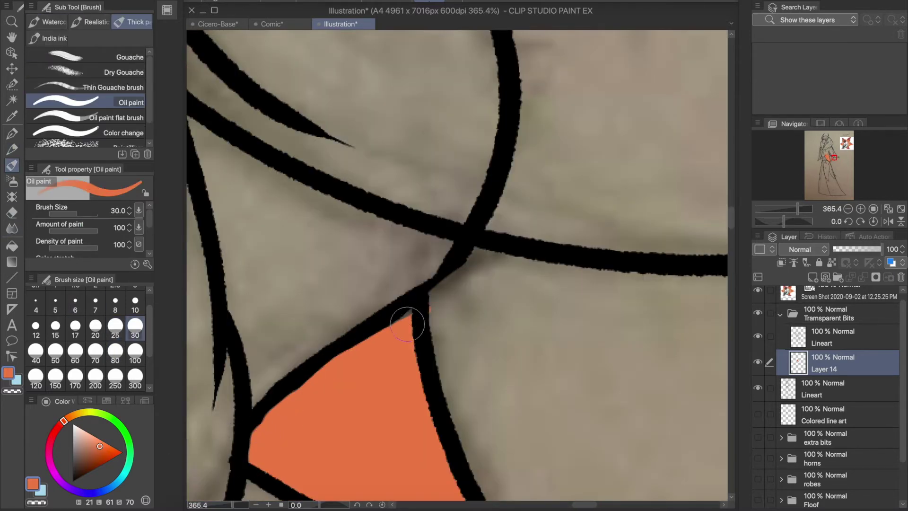
Touch up the small flap's corner outline in black on the Transparent Bits Lineart layer with the Real G-Pen at size 20
key("p")
key("alt+bracketright")
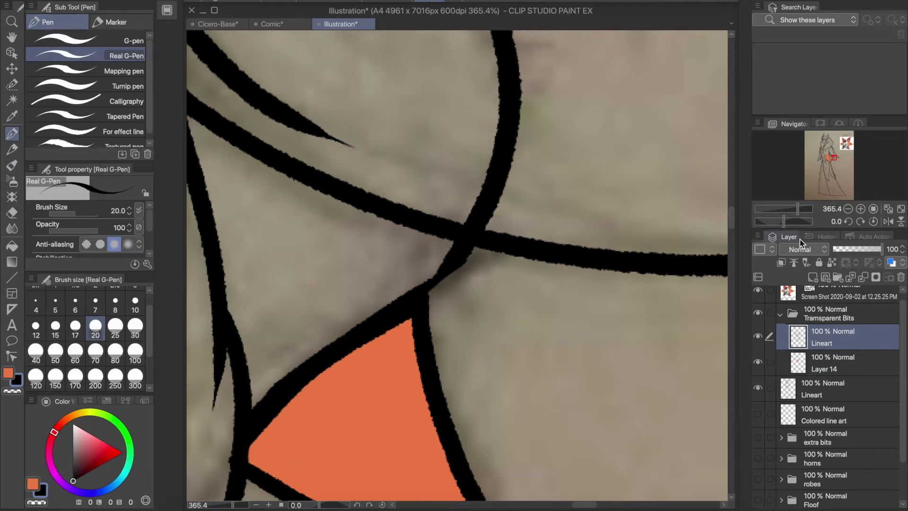
scroll(631, 300, "down", 5)
Paint orange along the sleeve's inner edge and the gap beside the forearm on Layer 14 with Oil paint at size 30
key("alt+bracketleft")
key("b")
left_click_drag(632, 300, 321, 271)
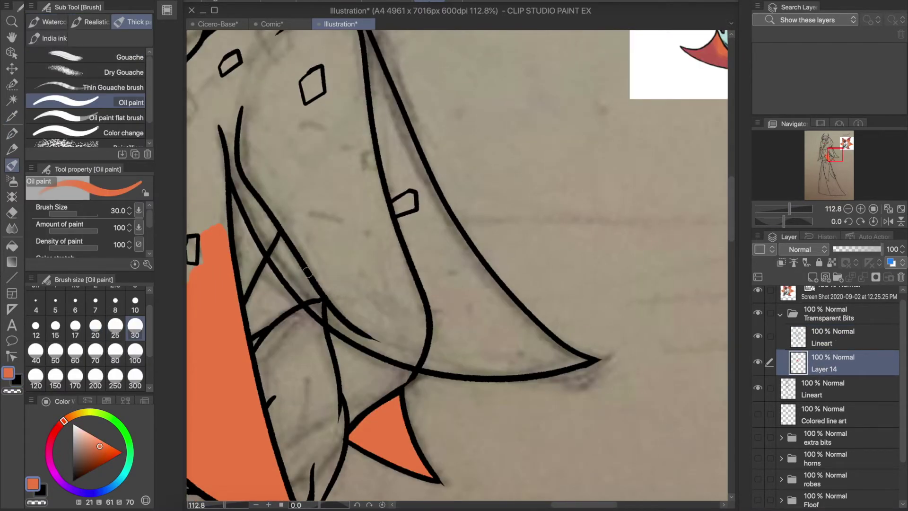
key("ctrl+z")
scroll(331, 212, "up", 3)
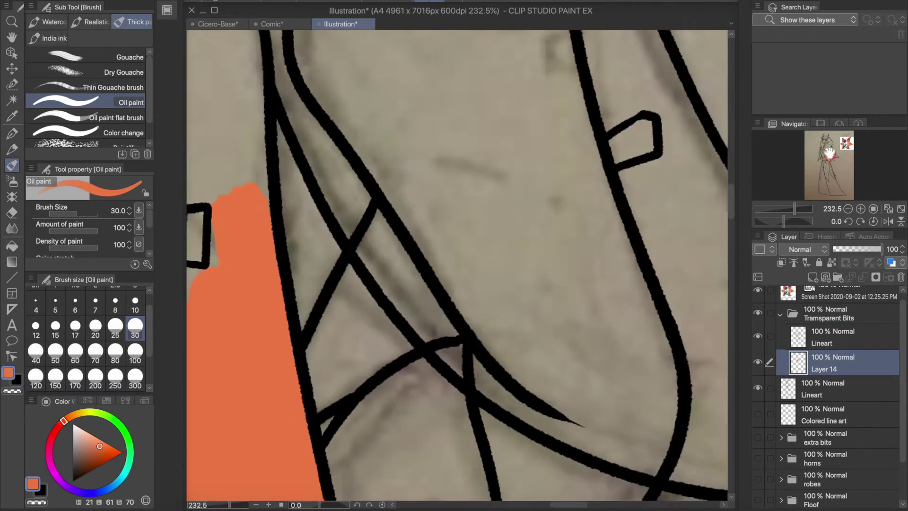
left_click_drag(495, 336, 369, 405)
mouse_move(328, 81)
left_mouse_down()
mouse_move(454, 302)
mouse_move(492, 293)
mouse_move(331, 43)
left_mouse_up()
Fill the broad interior of the sleeve drape with orange Oil paint at size 80, working from the upper arm towards the pointed tip
mouse_move(794, 209)
left_mouse_down()
mouse_move(783, 213)
mouse_move(790, 209)
left_mouse_up()
left_click(115, 350)
mouse_move(364, 118)
left_mouse_down()
mouse_move(331, 227)
mouse_move(246, 94)
mouse_move(369, 42)
left_mouse_up()
left_click(837, 156)
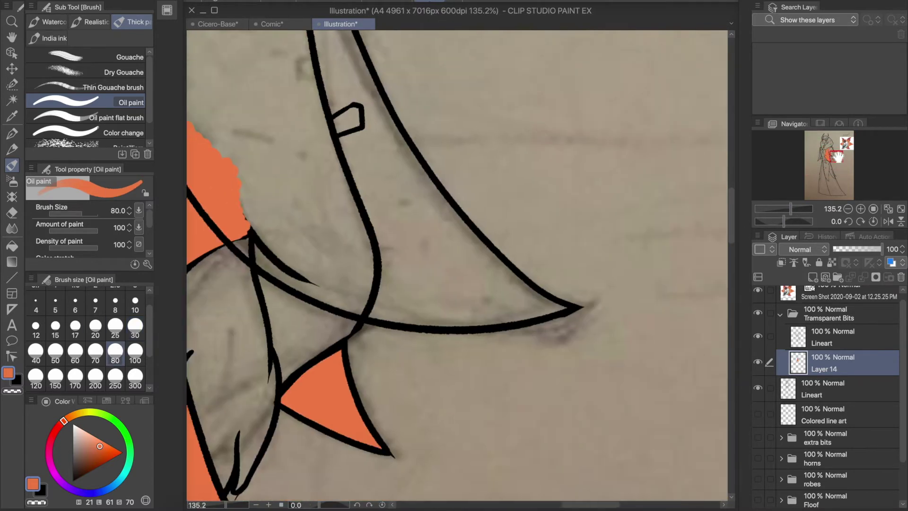
left_click_drag(837, 156, 835, 155)
left_click_drag(378, 317, 312, 278)
left_click_drag(421, 349, 313, 153)
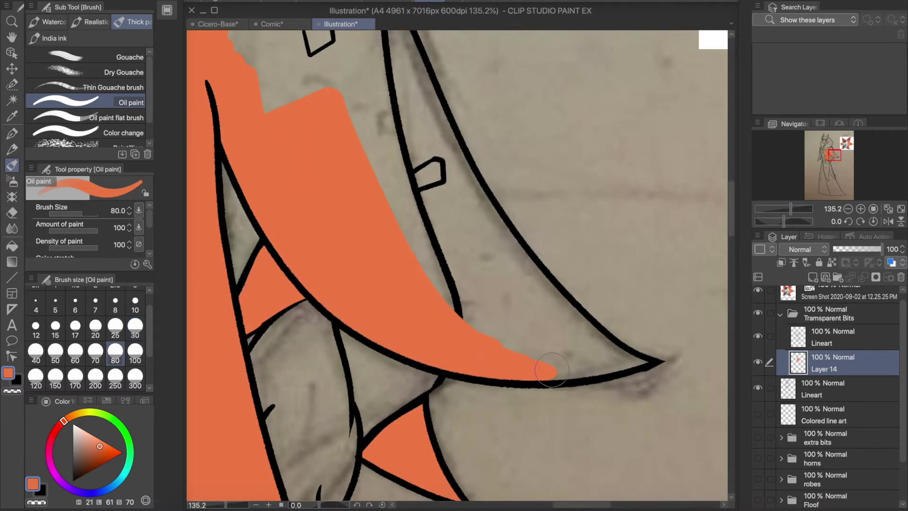
mouse_move(552, 369)
left_mouse_down()
mouse_move(495, 278)
mouse_move(397, 126)
left_mouse_up()
scroll(378, 190, "down", 5)
scroll(331, 118, "up", 5)
left_click_drag(264, 61, 340, 118)
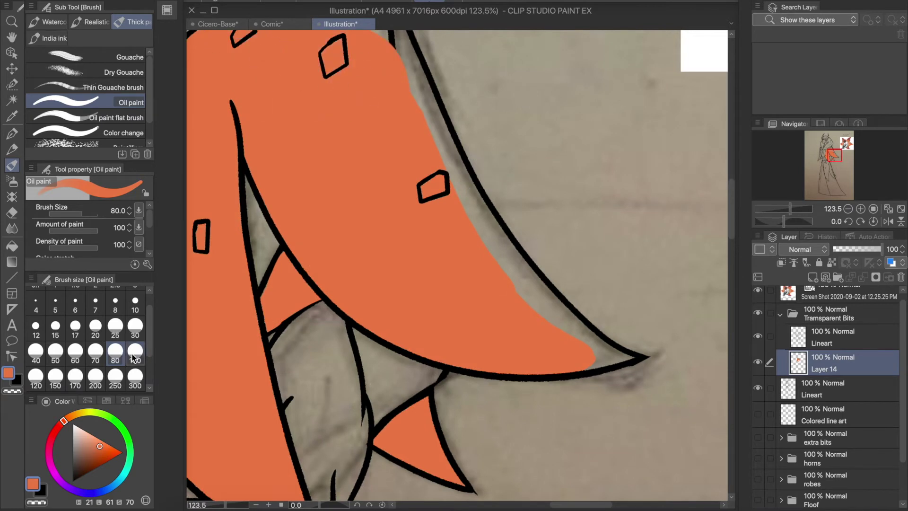
Paint orange along the sleeve drape's outer edge down to its pointed tip with Oil paint at size 30
left_click(135, 327)
scroll(454, 263, "up", 3)
mouse_move(461, 38)
left_mouse_down()
mouse_move(520, 208)
mouse_move(633, 364)
left_mouse_up()
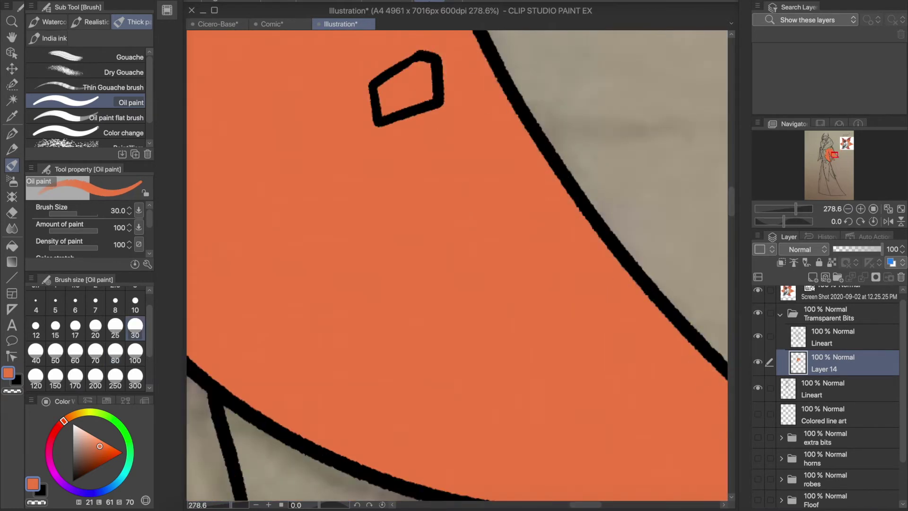
scroll(457, 265, "down", 5)
scroll(456, 264, "up", 5)
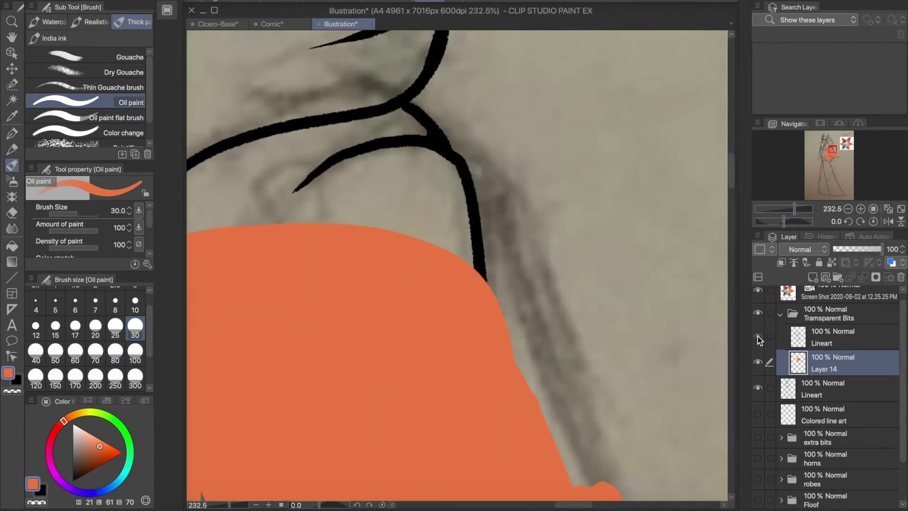
Reinforce the fur collar's lower outline in black on the Transparent Bits Lineart layer with the Real G-Pen at size 20
left_click(757, 337)
left_click(833, 337)
left_click_drag(833, 151, 828, 145)
key("p")
key("x")
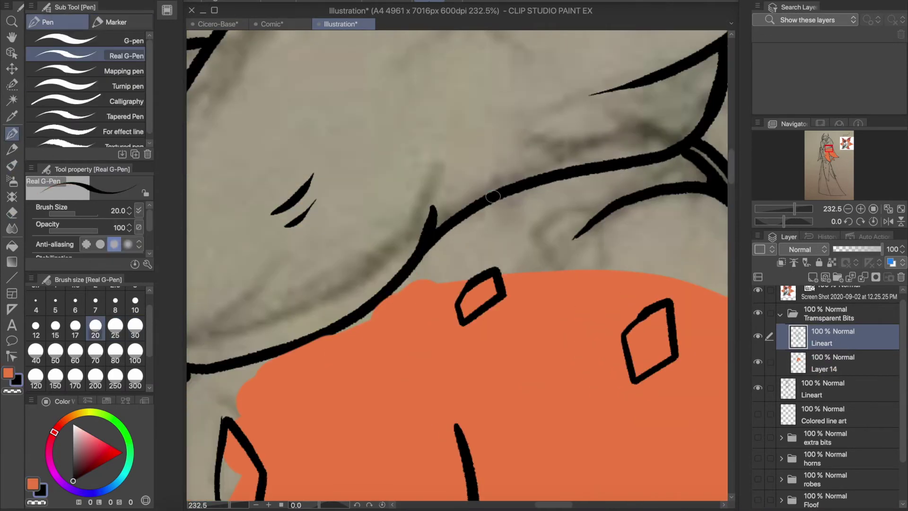
left_click_drag(219, 366, 493, 284)
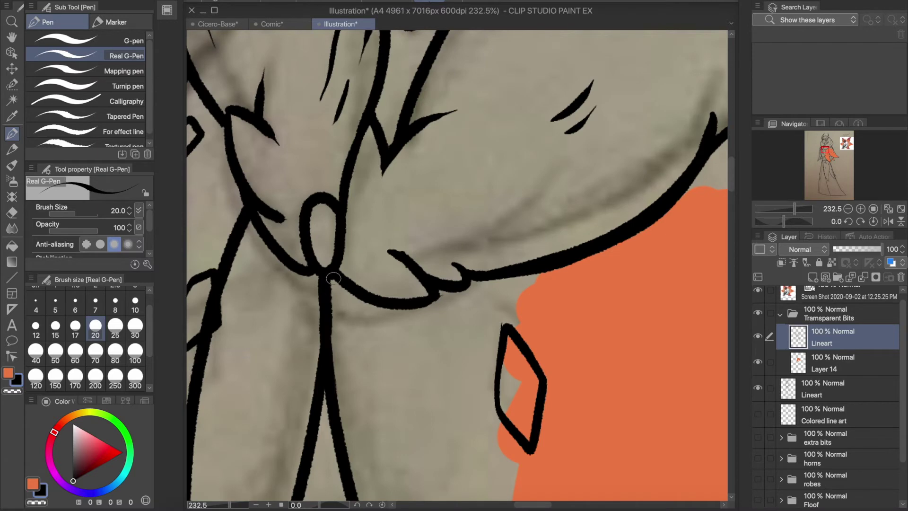
Paint an orange edge directly beneath the fur collar beside the clasp on Layer 14 with Oil paint at size 30
key("alt+bracketleft")
key("b")
left_click_drag(334, 299, 419, 314)
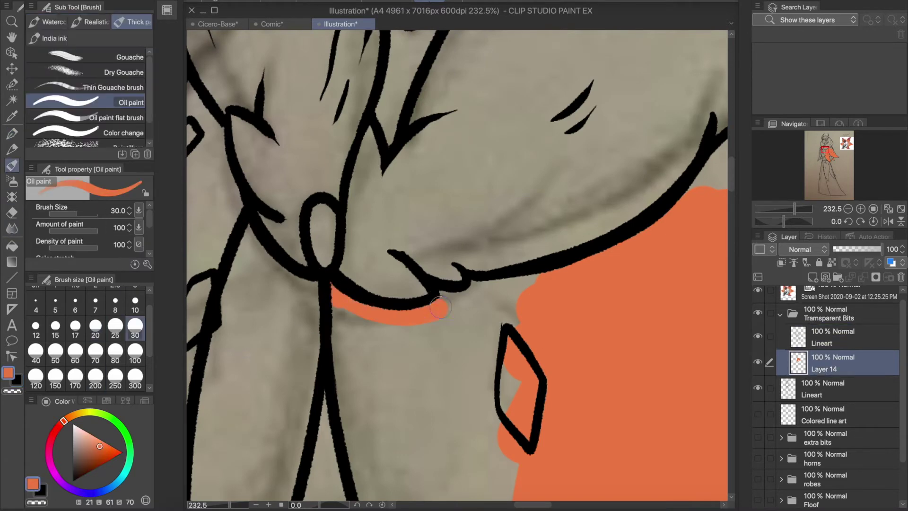
key("ctrl+minus")
key("ctrl+minus")
key("ctrl+minus")
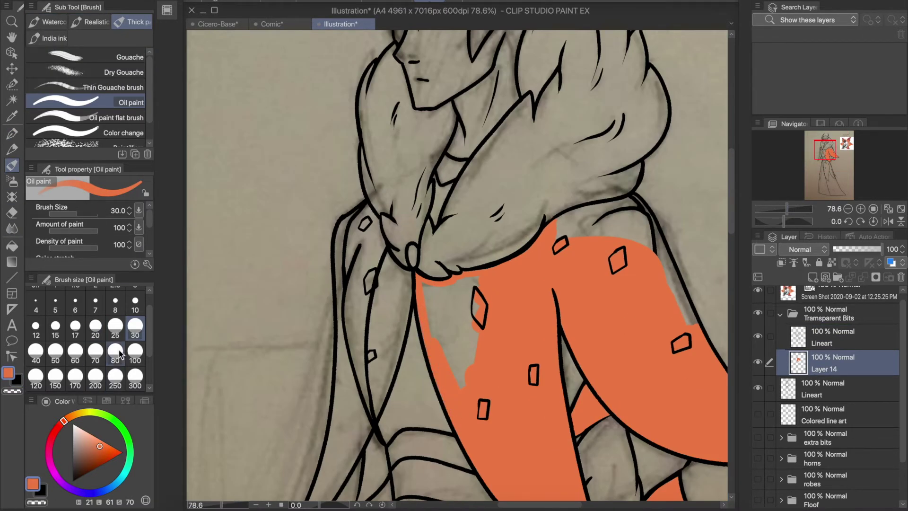
Fill the remaining gaps in the middle drape and along the shoulder with orange Oil paint at size 80
left_click(116, 354)
left_click_drag(466, 379, 454, 297)
key("ctrl+plus")
key("ctrl+plus")
mouse_move(456, 152)
left_mouse_down()
mouse_move(466, 124)
mouse_move(520, 180)
mouse_move(610, 350)
left_mouse_up()
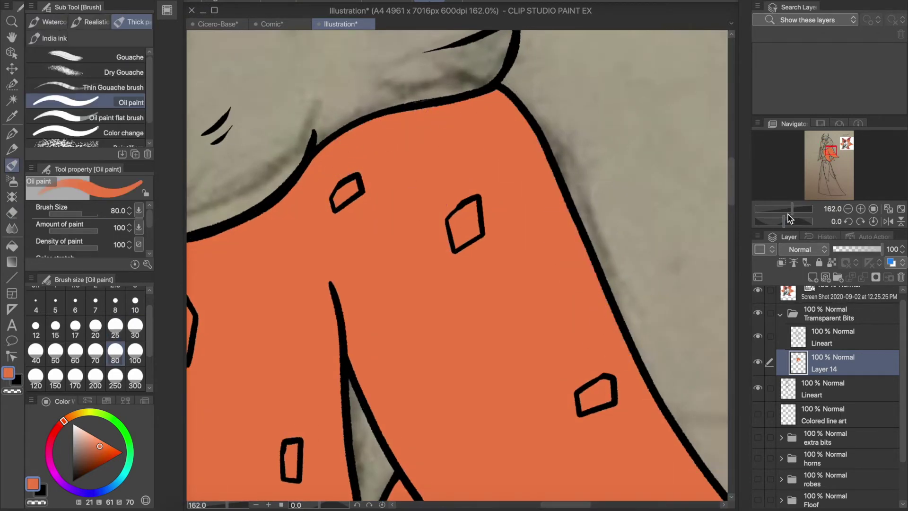
Fill the narrow drape on the character's other side and the small pointed flap beneath it with orange Oil paint at size 80
key("ctrl+minus")
key("ctrl+minus")
key("ctrl+minus")
scroll(408, 331, "up", 5)
left_click_drag(416, 212, 407, 142)
mouse_move(383, 227)
left_mouse_down()
mouse_move(392, 57)
mouse_move(388, 378)
mouse_move(451, 174)
mouse_move(456, 203)
left_mouse_up()
scroll(482, 257, "down", 5)
left_click(481, 258)
left_click_drag(474, 300, 480, 210)
left_click_drag(388, 360, 439, 251)
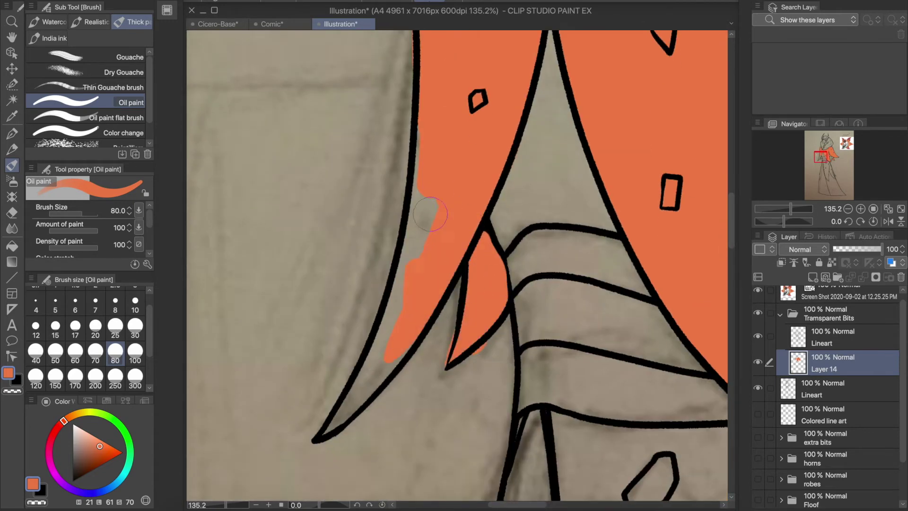
Erase the orange spill around the small flap's outline on Layer 14 with the Hard eraser at size 25
key("p")
left_click_drag(791, 209, 793, 208)
key("e")
left_click_drag(494, 395, 450, 355)
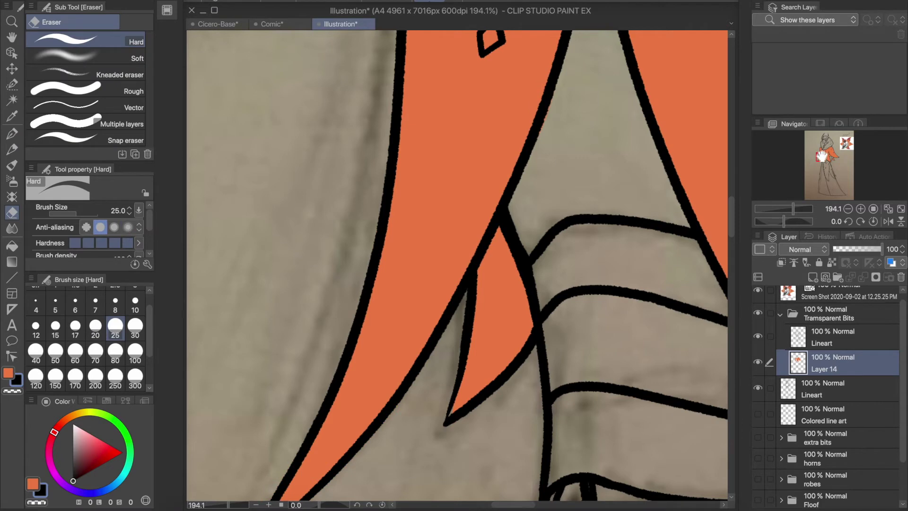
Try filling the gap beside the clasp with orange and retracing the collar edge in black on Layer 14, and check the layer contents
left_click_drag(822, 156, 822, 158)
key("p")
scroll(824, 149, "down", 2)
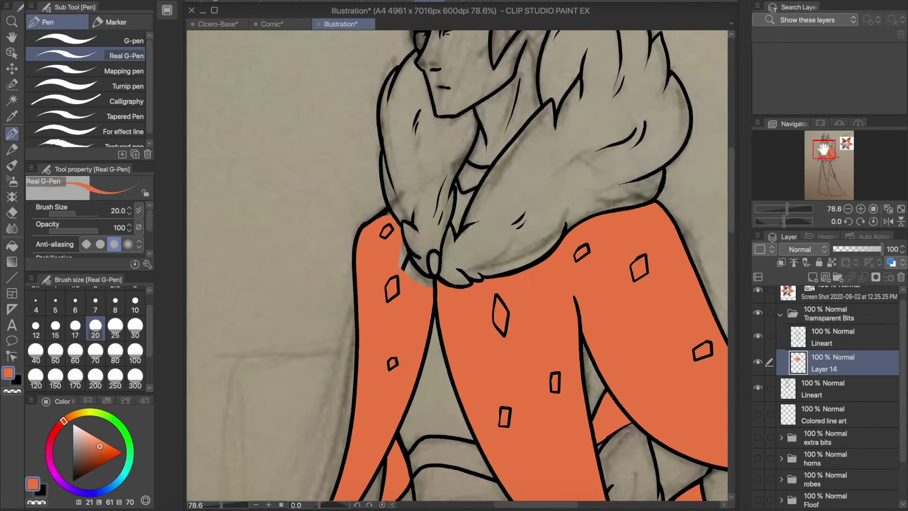
scroll(824, 149, "up", 3)
key("b")
mouse_move(288, 152)
left_mouse_down()
mouse_move(371, 314)
mouse_move(393, 326)
left_mouse_up()
key("p")
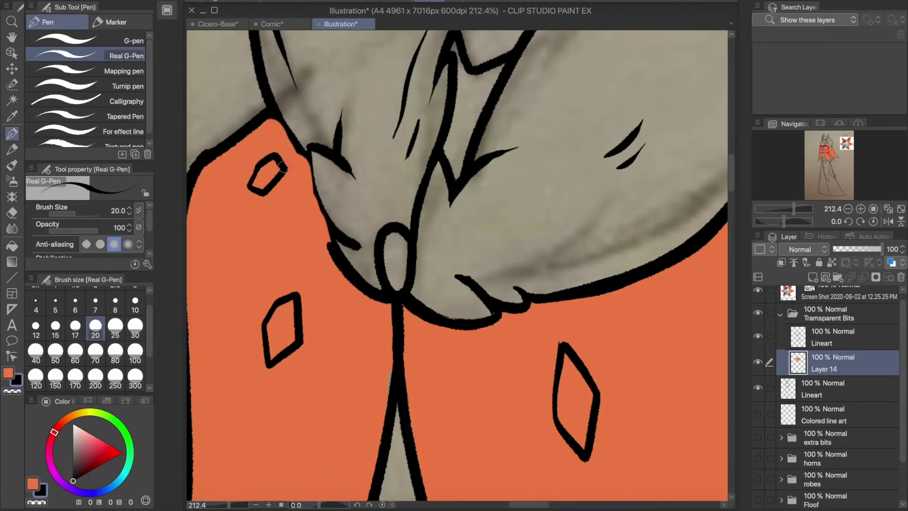
key("b")
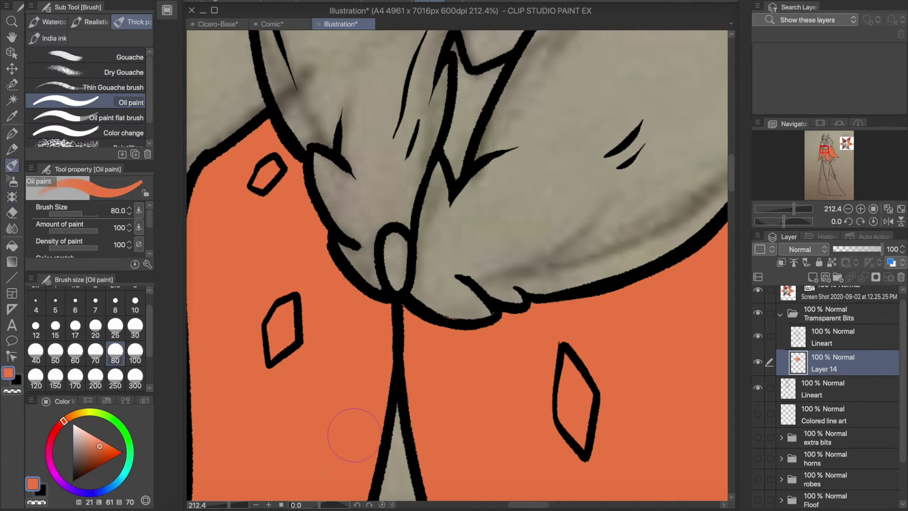
scroll(823, 149, "down", 5)
left_click(758, 337)
scroll(466, 202, "up", 4)
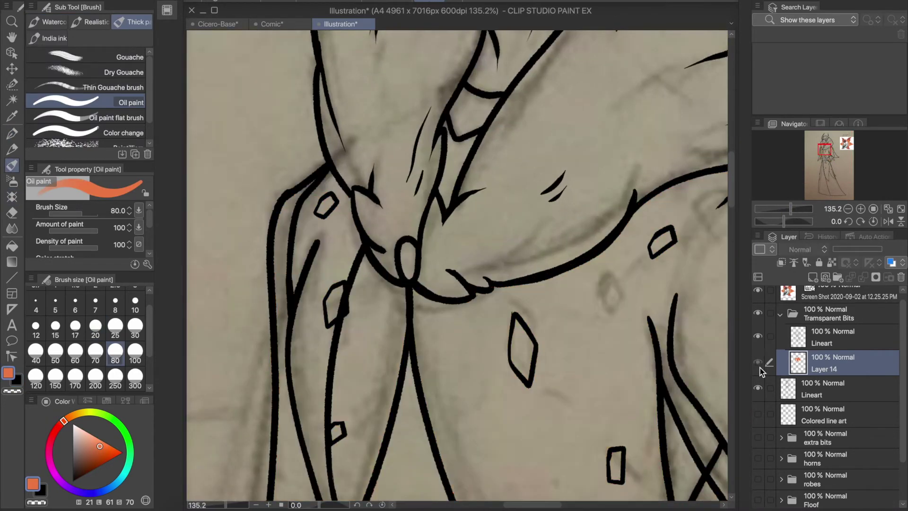
Retrace the collar edge in black on the Lineart layer and fill the gap beside the clasp with orange on Layer 14
key("p")
key("alt+bracketright")
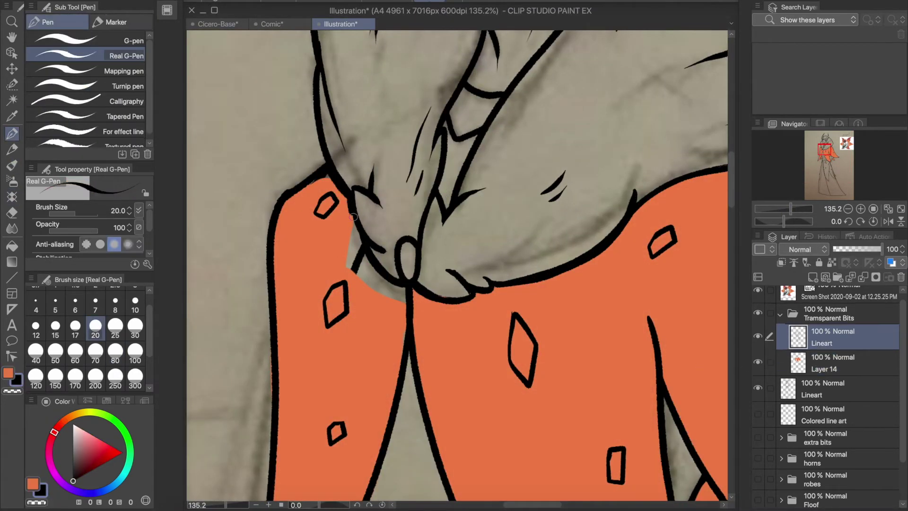
key("alt+bracketleft")
key("b")
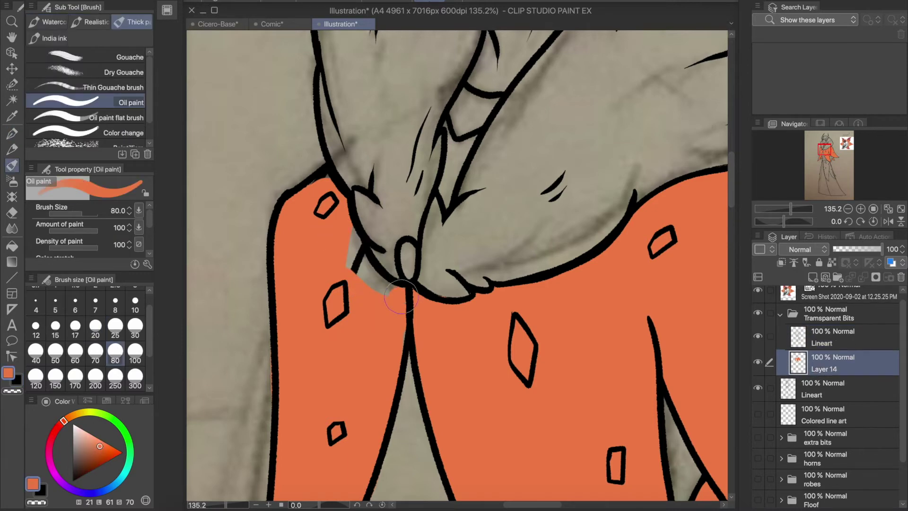
key("ctrl+0")
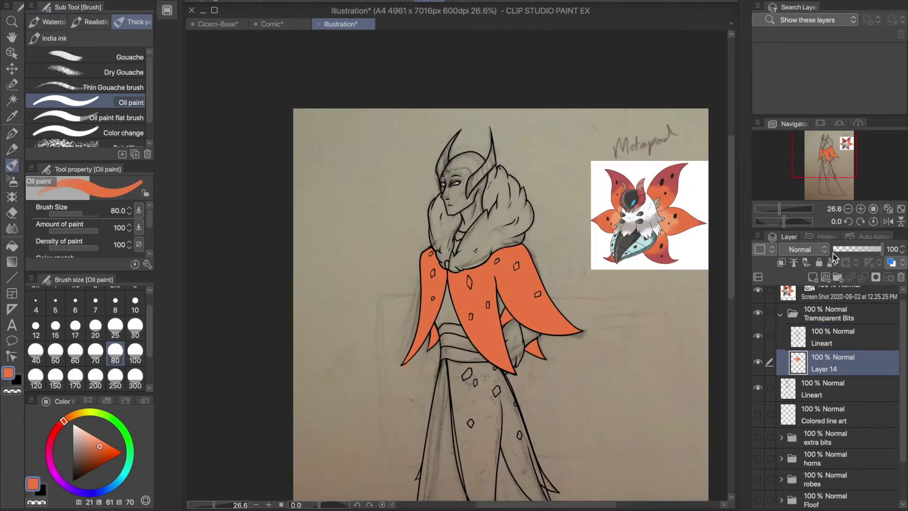
Thicken the belt's lower outline in black on the Transparent Bits Lineart layer with the Real G-Pen at size 20
left_click(784, 211)
left_click(817, 334)
scroll(241, 244, "up", 5)
key("p")
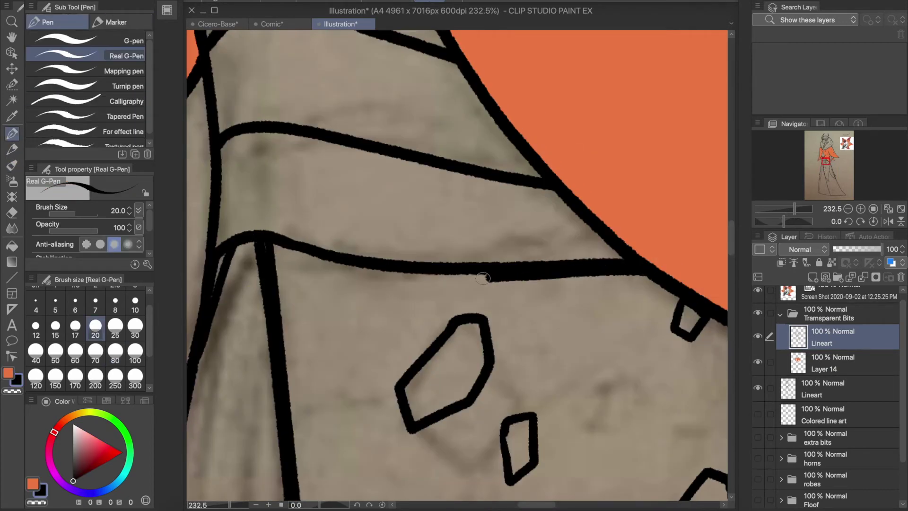
Fill the thin sliver below the belt's end with orange on Layer 14 using Oil paint at size 20
key("b")
key("alt+bracketleft")
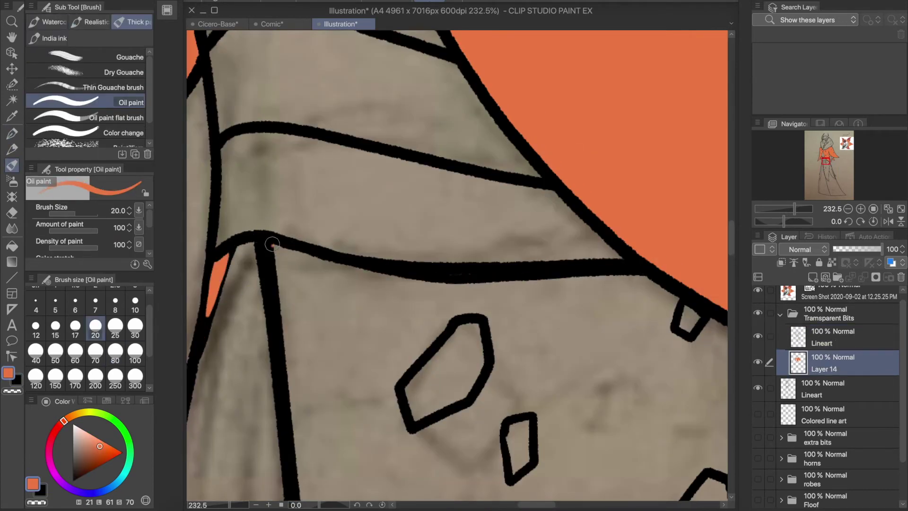
key("ctrl+z")
key("ctrl+z")
left_click_drag(212, 283, 219, 260)
Try filling the skirt area beneath the belt with orange Oil paint at size 200
left_click(95, 378)
key("ctrl+minus")
key("ctrl+minus")
key("ctrl+minus")
key("ctrl+minus")
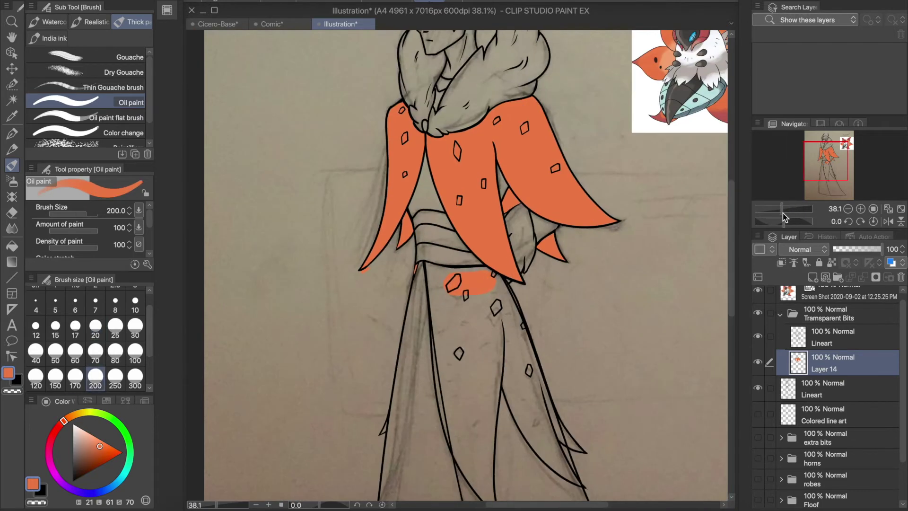
Shade the drapes on a new clipped layer above Layer 14 with the Flat marker at size 300, using light orange shoulders and dark red tips
key("ctrl+shift+n")
left_click(11, 133)
left_click_drag(362, 224, 415, 324)
mouse_move(539, 279)
left_mouse_down()
mouse_move(454, 212)
mouse_move(283, 283)
mouse_move(307, 227)
left_mouse_up()
key("i")
left_click(12, 228)
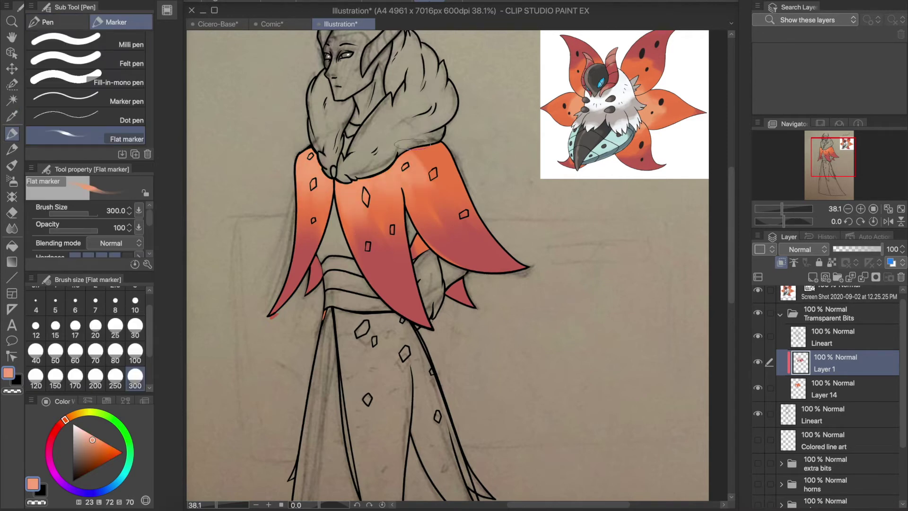
key("i")
left_click(438, 248)
key("p")
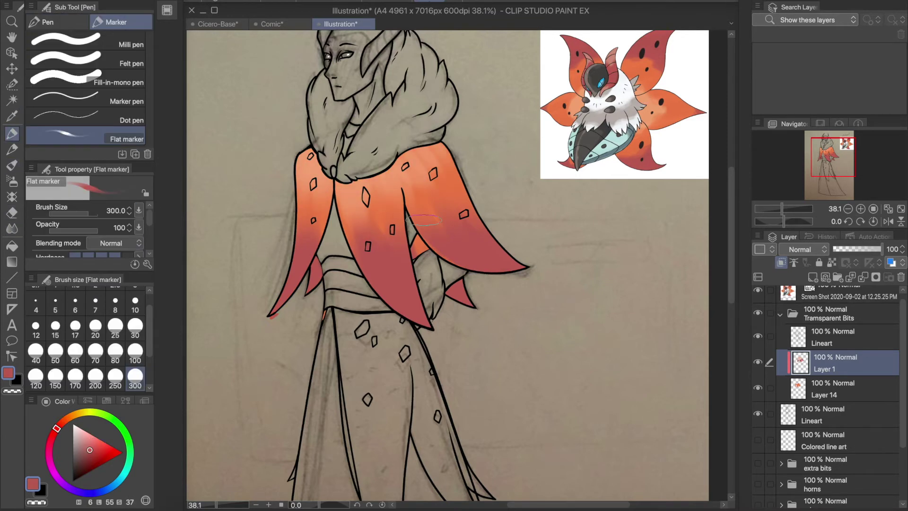
Erase the colour spilling past the narrow drape's pointed tip on Layer 14 with the Hard eraser at size 25
scroll(827, 165, "up", 5)
left_click_drag(827, 166, 821, 167)
left_click(833, 389)
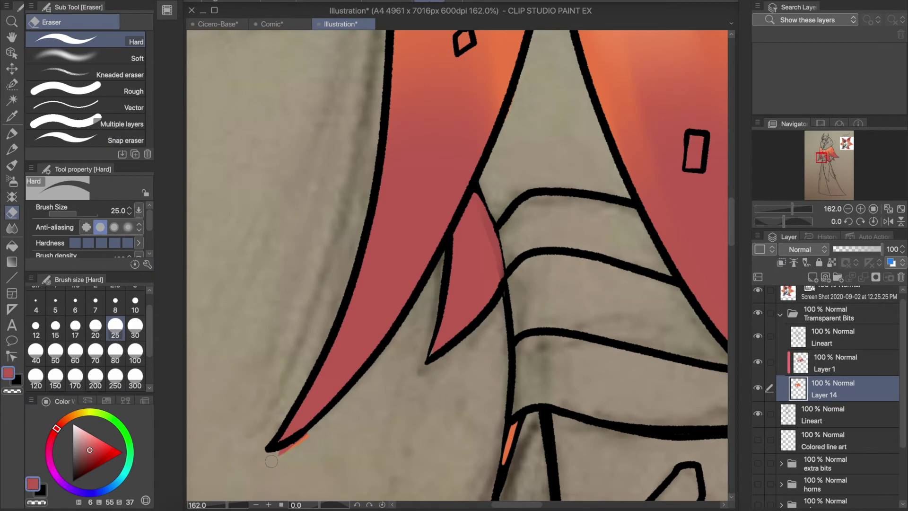
Redraw the small flap's inner edge in black on the Transparent Bits Lineart layer with the Real G-Pen at size 20
key("b")
left_click(594, 255, "ctrl+shift")
key("p")
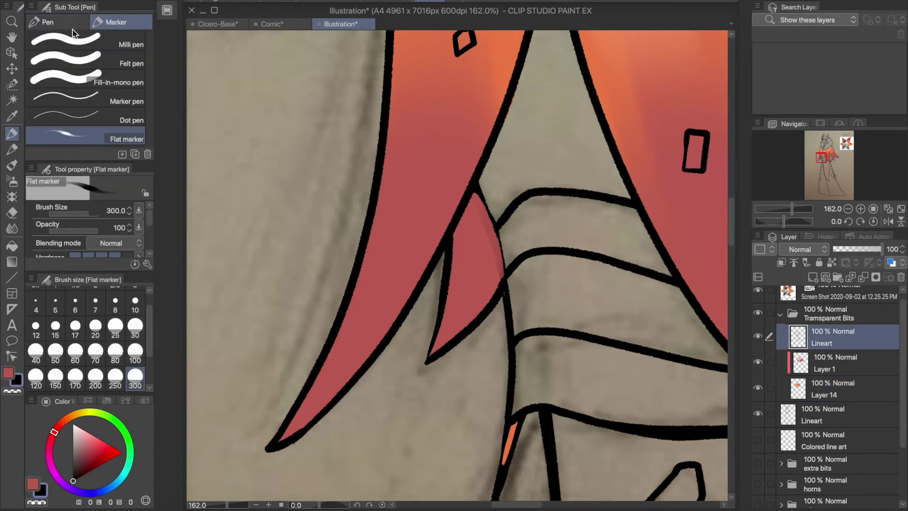
left_click_drag(475, 185, 508, 309)
Try the Transparent Bits folder at 97% opacity over the temporarily shown extra bits, horns, robes and Floof folders
left_click_drag(787, 213, 779, 211)
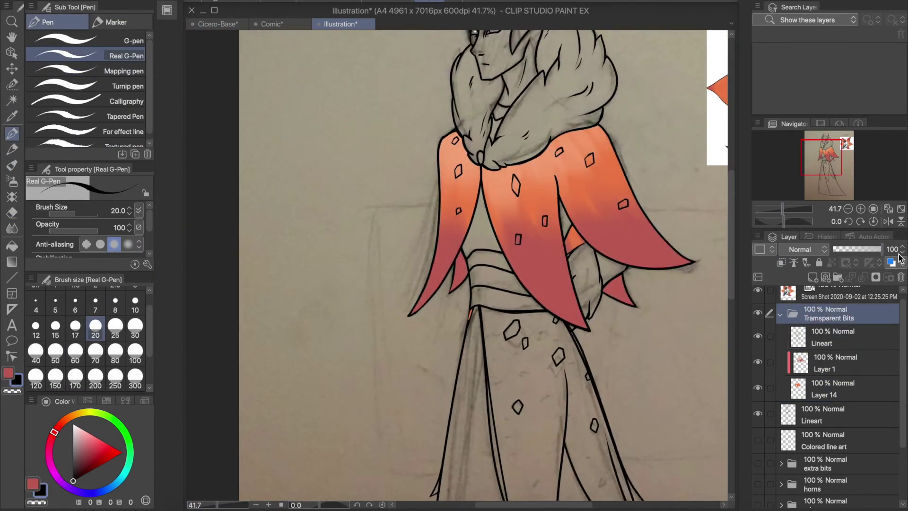
scroll(771, 462, "down", 3)
left_click_drag(758, 424, 759, 466)
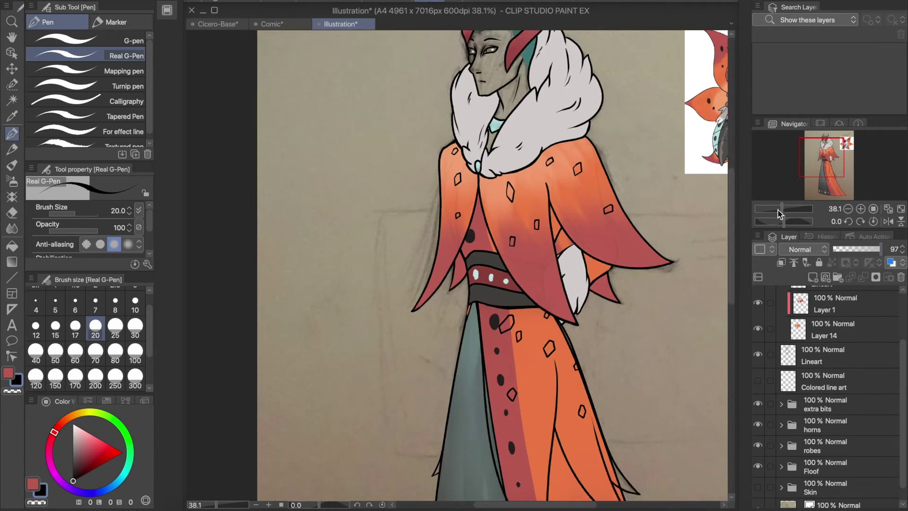
left_click_drag(758, 424, 758, 466)
scroll(827, 378, "up", 3)
Add a clipped layer above Layer 1 and fill the narrow drape's diamond markings with near-black from the reference moth, using Oil paint at size 20
key("ctrl+shift+n")
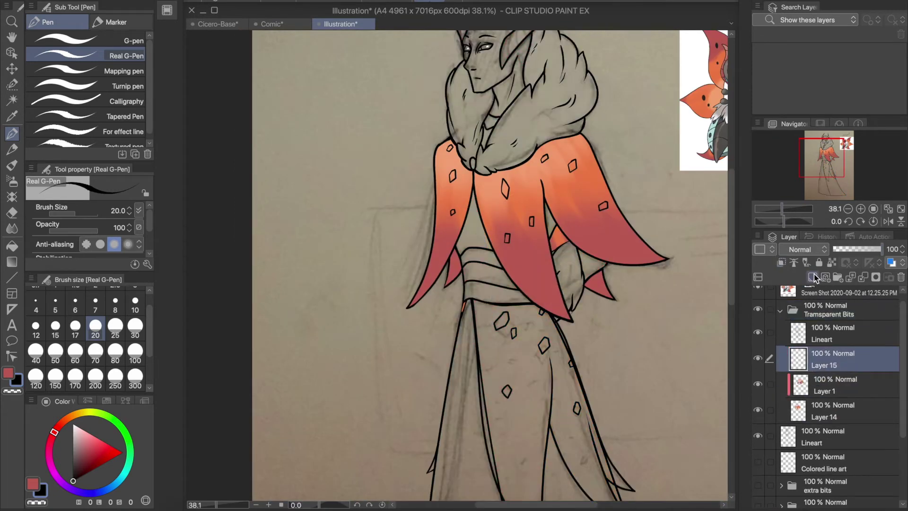
scroll(843, 148, "up", 3)
left_click(615, 156, "alt")
key("b")
left_click(823, 153)
scroll(458, 265, "up", 3)
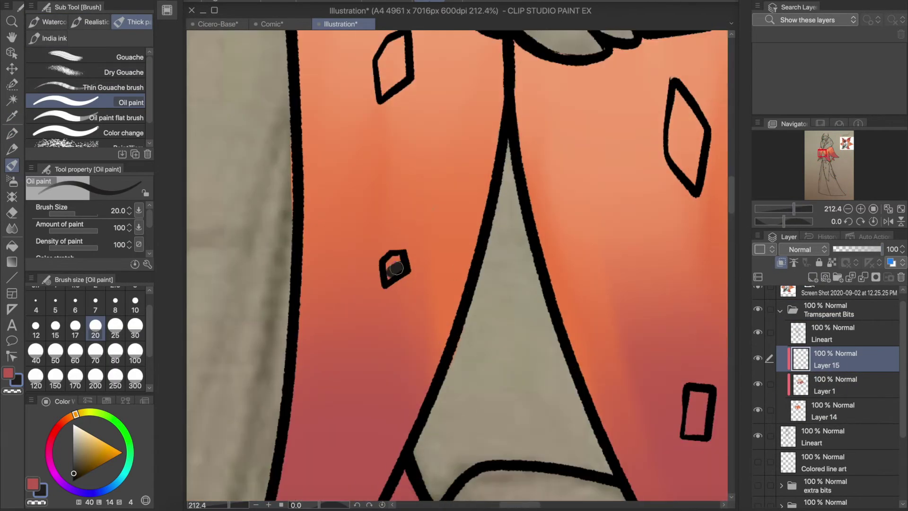
left_click(832, 411)
mouse_move(384, 84)
left_mouse_down()
mouse_move(401, 72)
mouse_move(404, 142)
left_mouse_up()
Touch up the narrow drape's upper corner below the collar on Layer 14 with light orange sampled from the drape
left_click(402, 95, "alt")
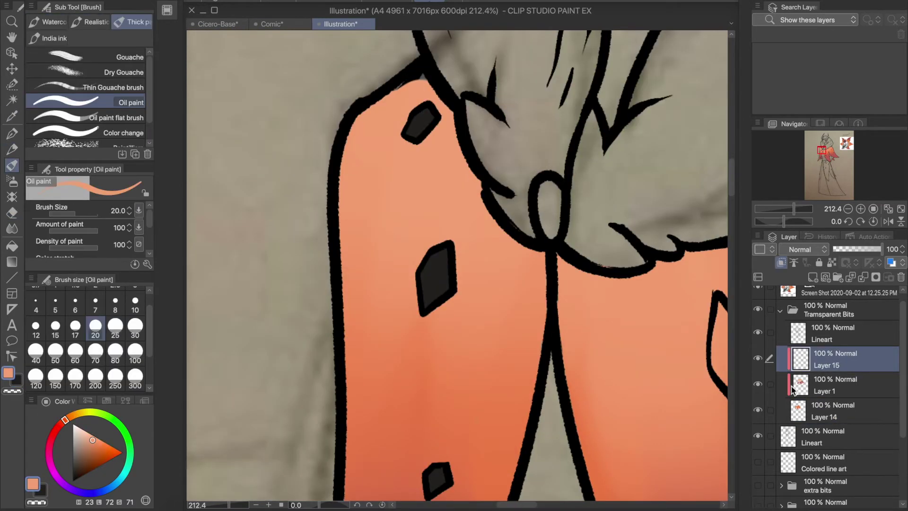
left_click(833, 410)
left_click(403, 87, "alt")
Fill the middle drape's rectangular markings and long diamond with near-black on Layer 15 using Oil paint at size 20
left_click(833, 359)
left_click_drag(822, 150, 828, 156)
left_click_drag(353, 222, 361, 262)
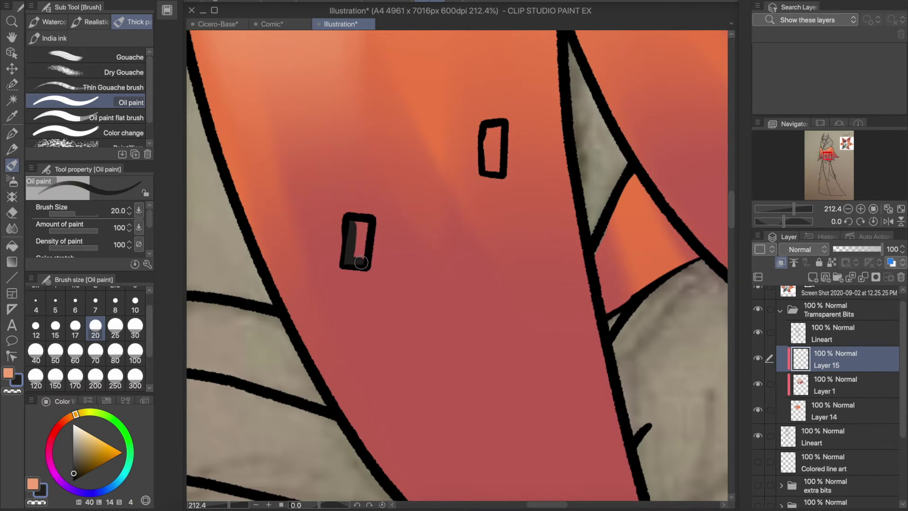
left_click_drag(827, 157, 826, 150)
left_click_drag(337, 259, 331, 312)
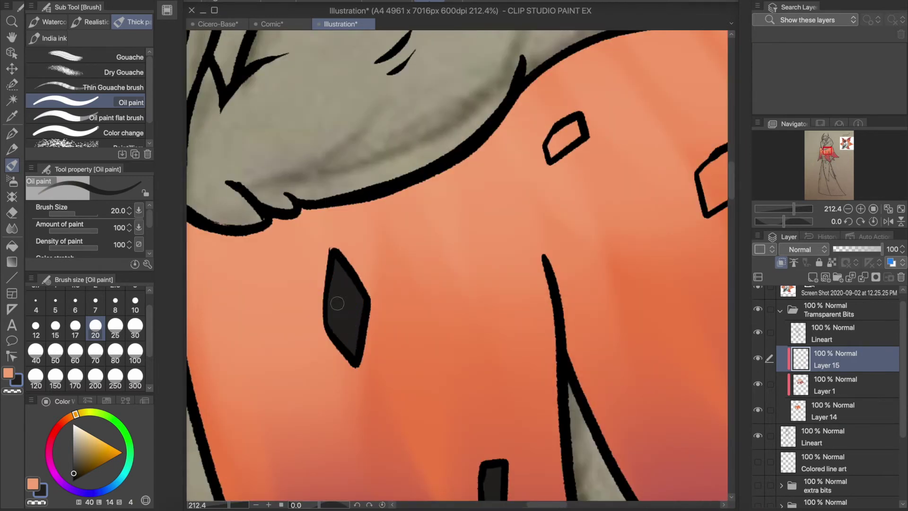
Fill the remaining markings on the shoulder and sleeve drape with near-black Oil paint at size 20 on Layer 15
left_click_drag(554, 152, 575, 134)
scroll(574, 133, "down", 5)
scroll(657, 230, "up", 4)
left_click_drag(671, 190, 658, 229)
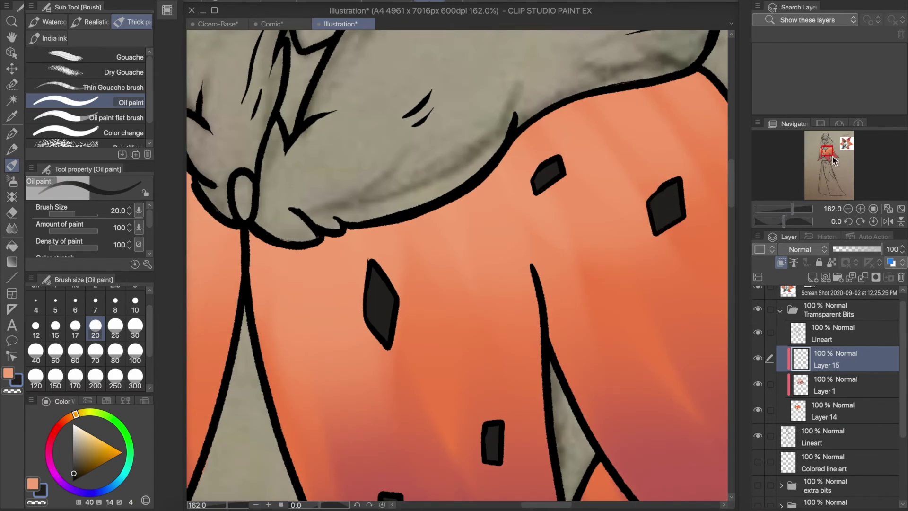
left_click_drag(827, 151, 830, 154)
left_click_drag(616, 289, 619, 293)
left_click_drag(830, 153, 831, 155)
Merge the marking and shading layers down into Layer 14 and set its opacity to 77%
left_click(456, 300, "alt")
left_click(437, 303, "ctrl+shift")
left_click_drag(789, 210, 780, 208)
left_click(863, 277)
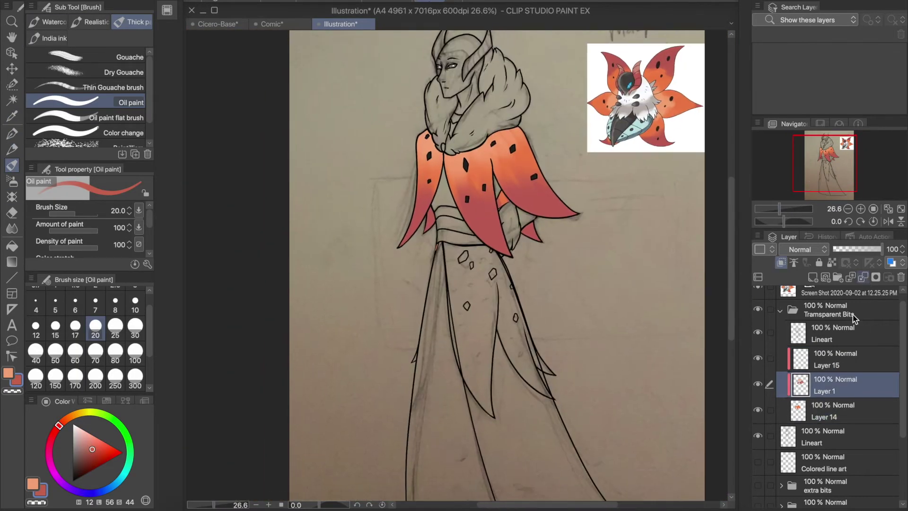
left_click(863, 277)
mouse_move(881, 249)
left_mouse_down()
mouse_move(860, 250)
mouse_move(871, 251)
left_mouse_up()
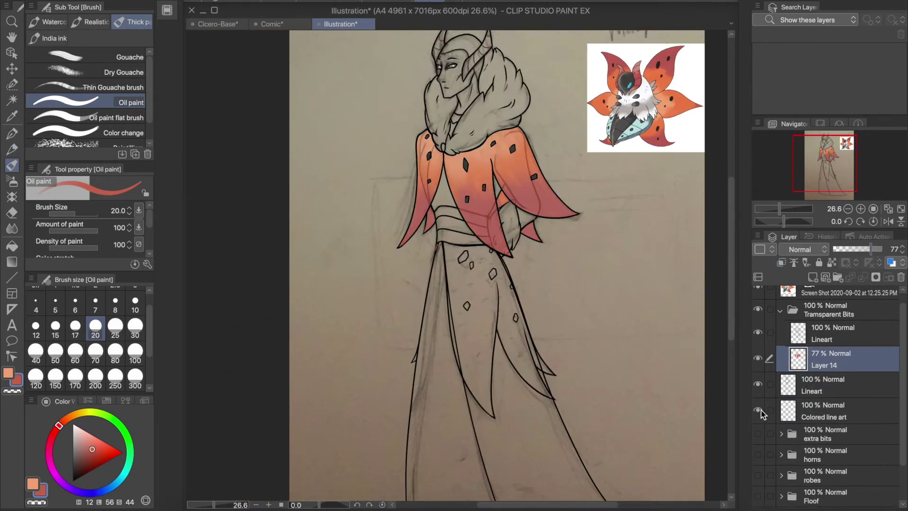
Show the robes and Floof folders beneath the semi-transparent drapes
scroll(760, 411, "down", 2)
left_click(758, 429)
left_click(758, 450)
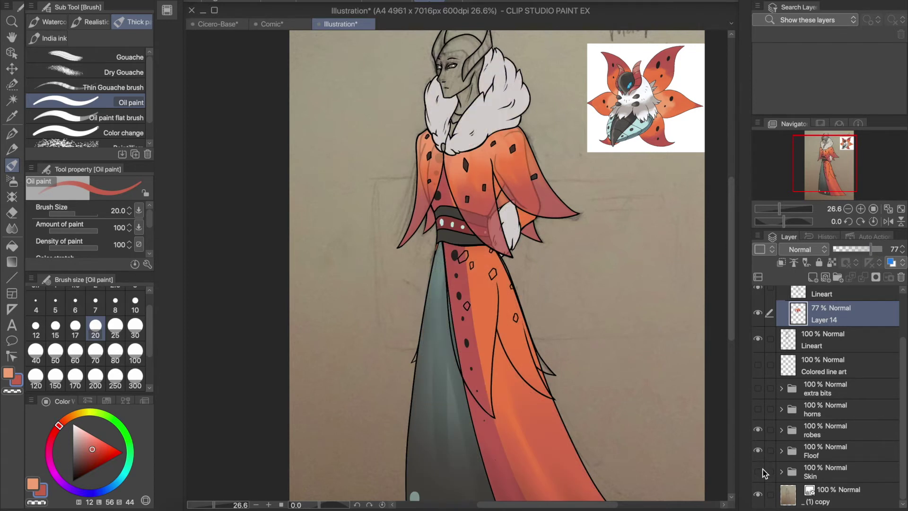
Remove Layer 1 with the stripe's dark dots from the robes folder and clip the Stripe layer to orange
left_click(781, 430)
scroll(827, 426, "down", 3)
left_click(832, 429)
left_click(782, 263)
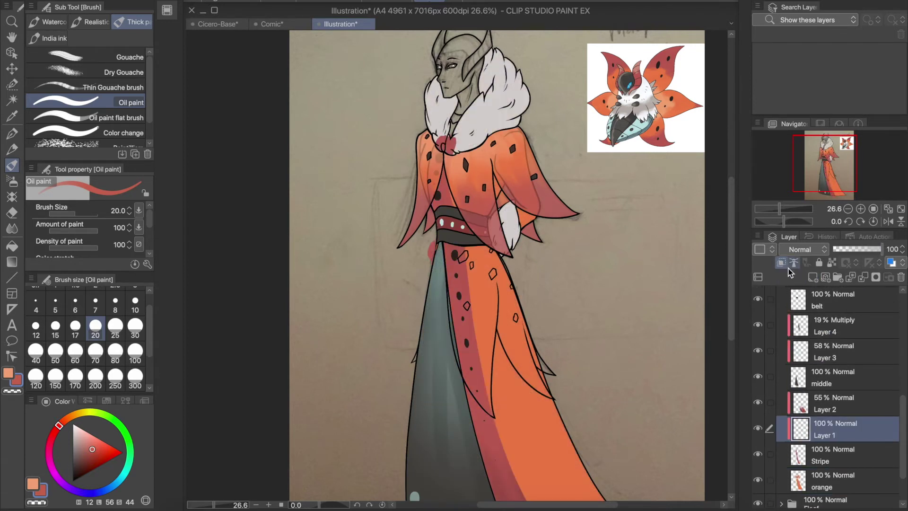
key("i")
key("b")
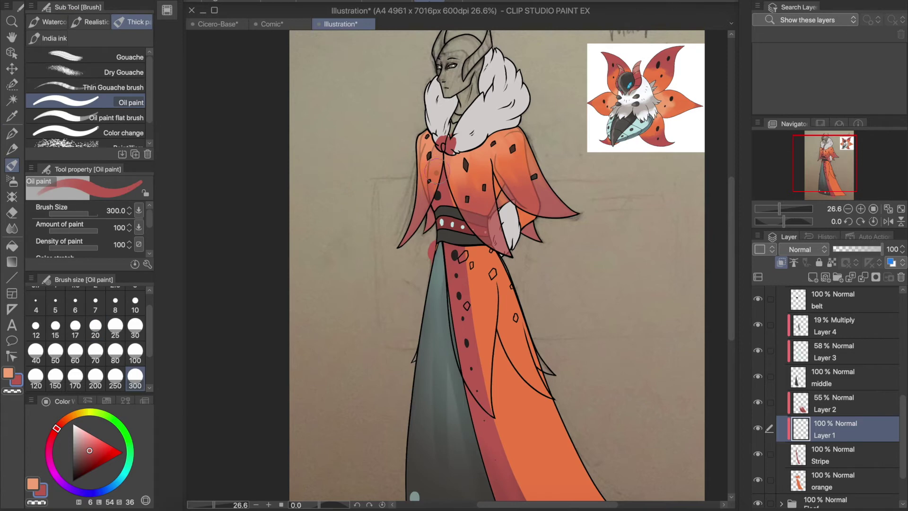
left_click_drag(692, 343, 682, 370)
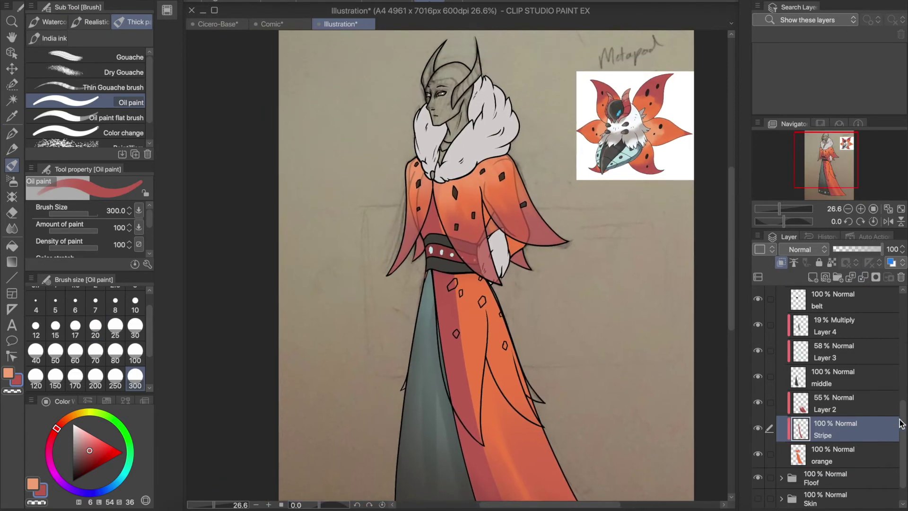
Hide the robes and Floof folders and add a new layer above Layer 14 in Transparent Bits
scroll(840, 355, "up", 5)
scroll(841, 355, "up", 3)
left_click(781, 458)
left_click(832, 459)
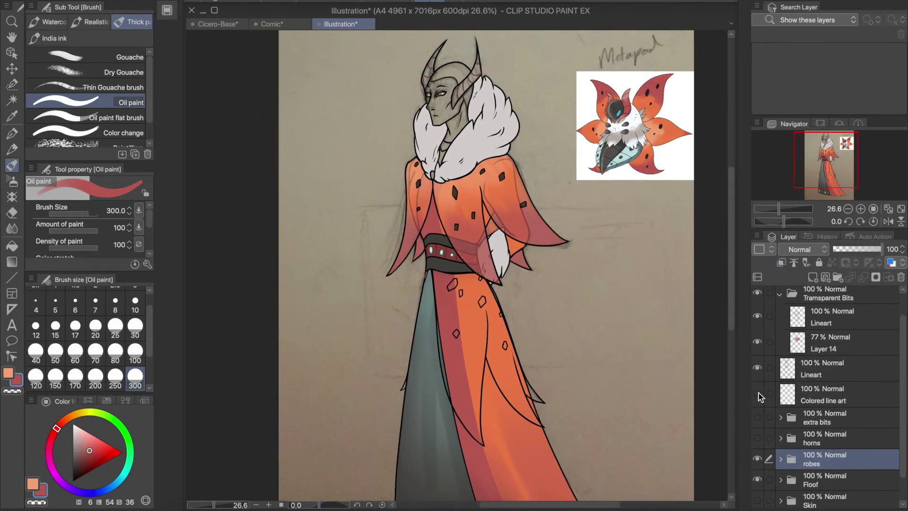
left_click(757, 459)
left_click(757, 481)
scroll(832, 379, "up", 1)
left_click(832, 365)
key("ctrl+shift+n")
scroll(454, 284, "up", 5)
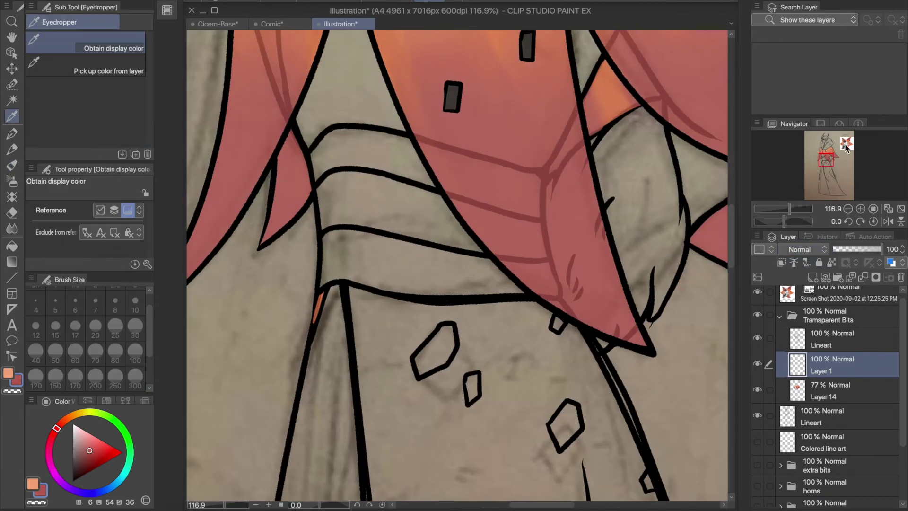
Paint the base of the long lower drape in orange on Layer 1 with Oil paint, using size 100 for the broad areas
left_click(836, 169)
left_click(824, 165)
left_click_drag(451, 198, 454, 265)
key("ctrl+z")
left_click(115, 326)
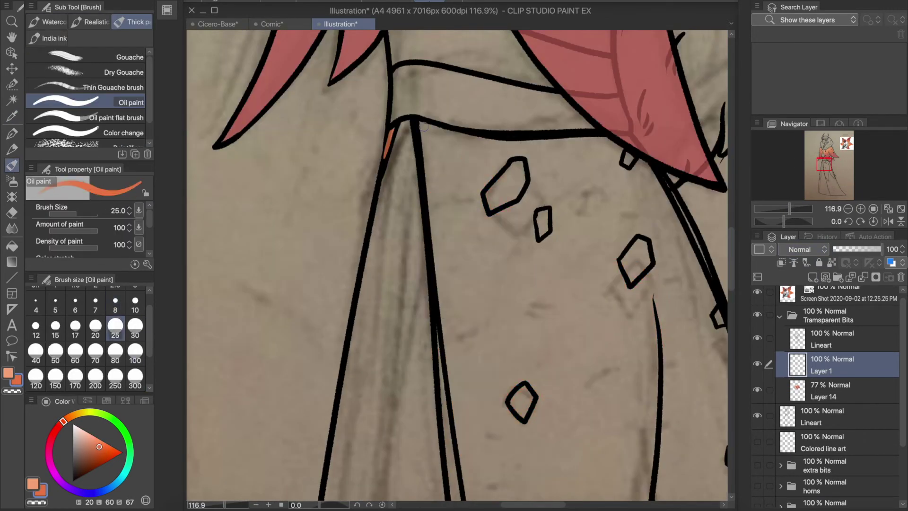
left_click(135, 360)
mouse_move(449, 473)
left_mouse_down()
mouse_move(326, 199)
mouse_move(378, 52)
left_mouse_up()
mouse_move(396, 75)
left_mouse_down()
mouse_move(402, 166)
mouse_move(497, 407)
mouse_move(558, 170)
mouse_move(458, 275)
left_mouse_up()
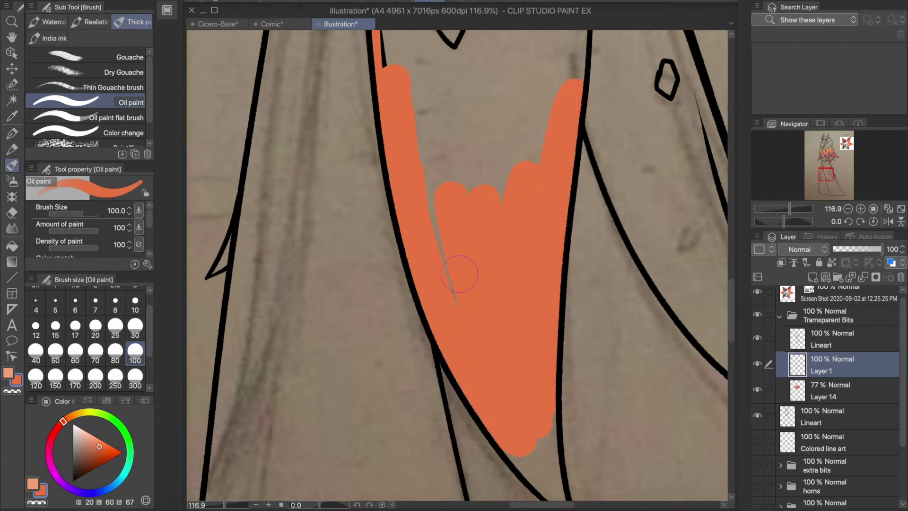
left_click_drag(568, 58, 628, 48)
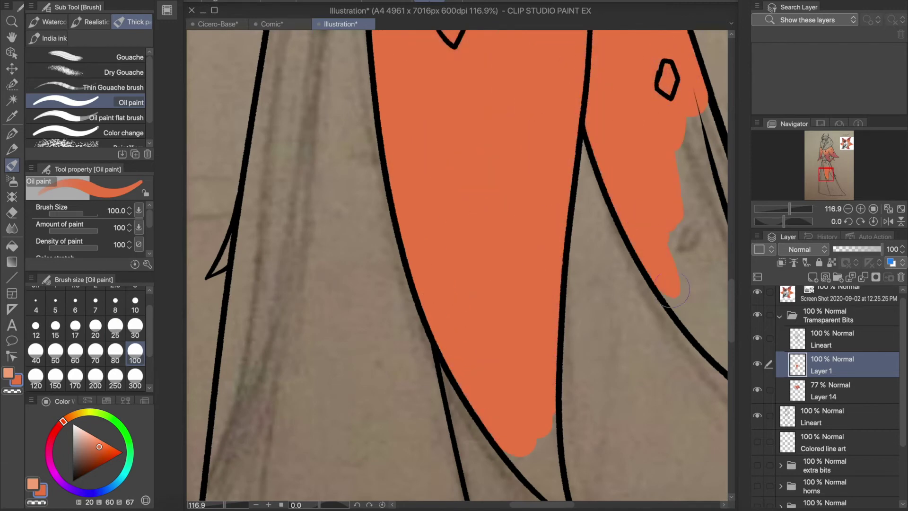
Fill the pointed tips of the lower drape with the same orange, using Oil paint at size 70 for the narrow ends
left_click_drag(671, 291, 489, 161)
left_click_drag(596, 165, 571, 118)
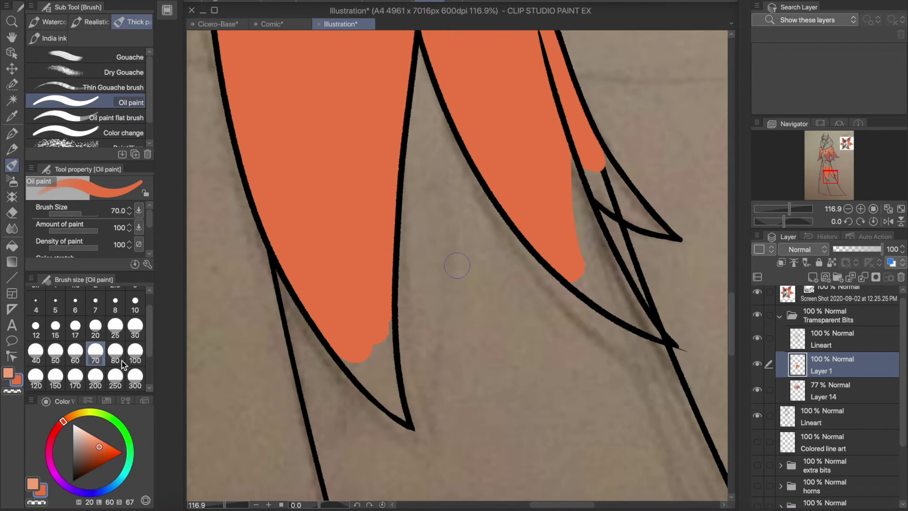
left_click_drag(338, 340, 397, 412)
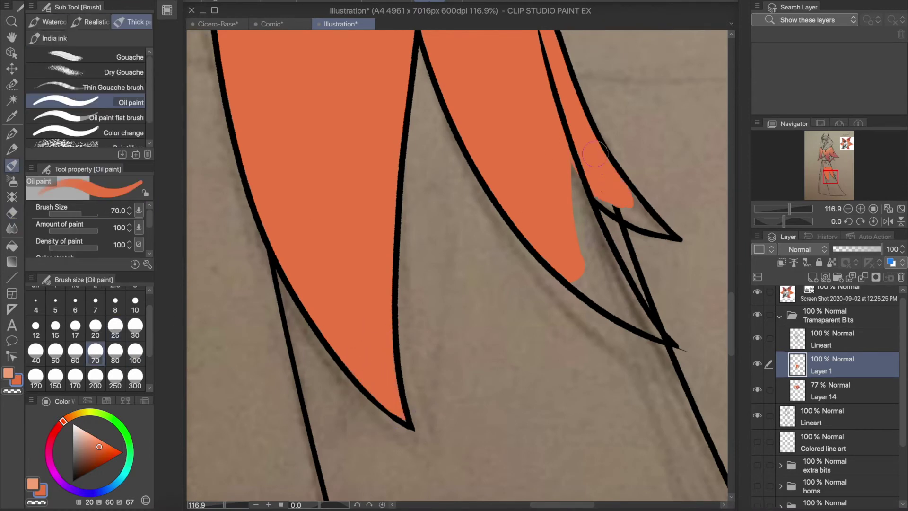
mouse_move(579, 174)
left_mouse_down()
mouse_move(604, 264)
mouse_move(624, 297)
left_mouse_up()
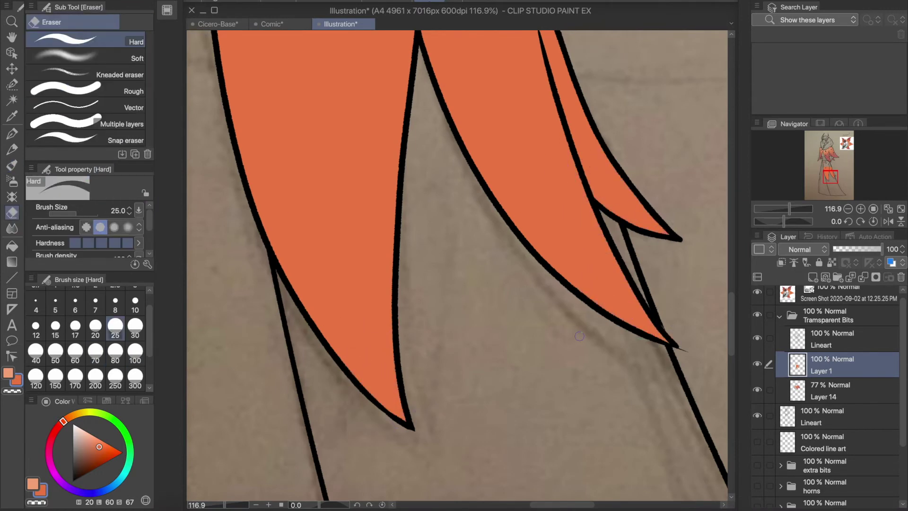
Fill the small flap on the robe's far edge with orange and tidy the drape's edges with the pen and Hard eraser at size 25
scroll(580, 278, "down", 5)
scroll(323, 389, "up", 5)
scroll(323, 389, "down", 2)
scroll(353, 393, "up", 3)
left_click(352, 393, "ctrl+shift")
left_click(352, 393, "alt")
key("p")
scroll(352, 392, "up", 3)
left_click(520, 329, "ctrl+shift")
mouse_move(536, 239)
left_mouse_down()
mouse_move(520, 329)
mouse_move(509, 268)
left_mouse_up()
left_click(842, 369)
key("e")
scroll(528, 339, "down", 3)
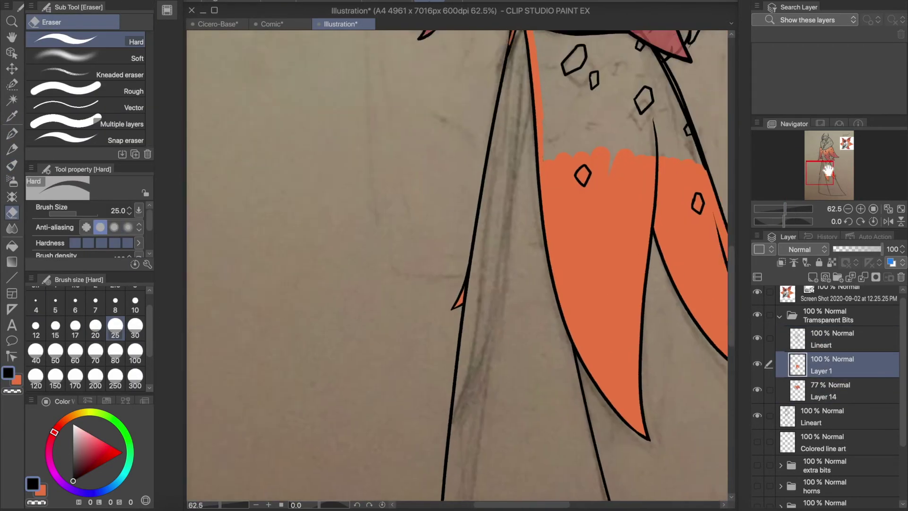
Move Layer 1 below Layer 14 and fill the lower drape up to the waist with orange Oil paint at size 70
key("b")
key("ctrl+bracketleft")
left_click(40, 487)
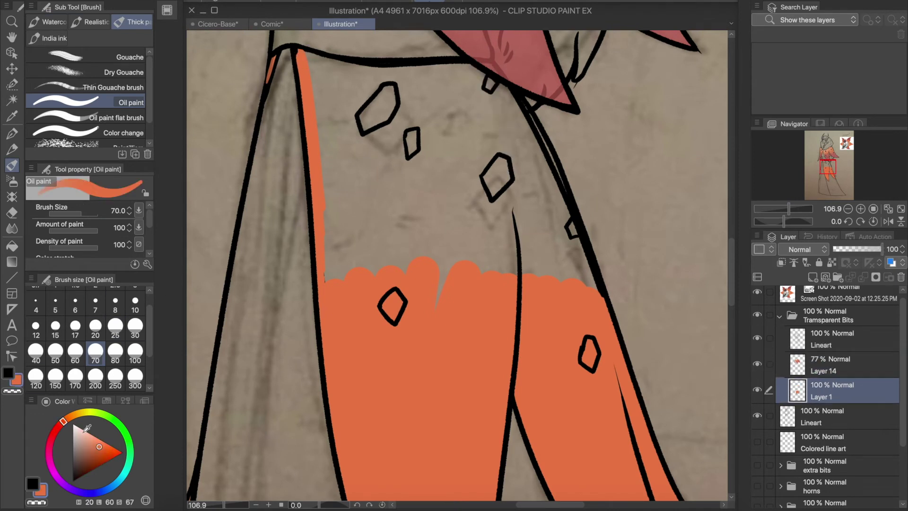
key("ctrl+z")
left_click_drag(501, 101, 569, 243)
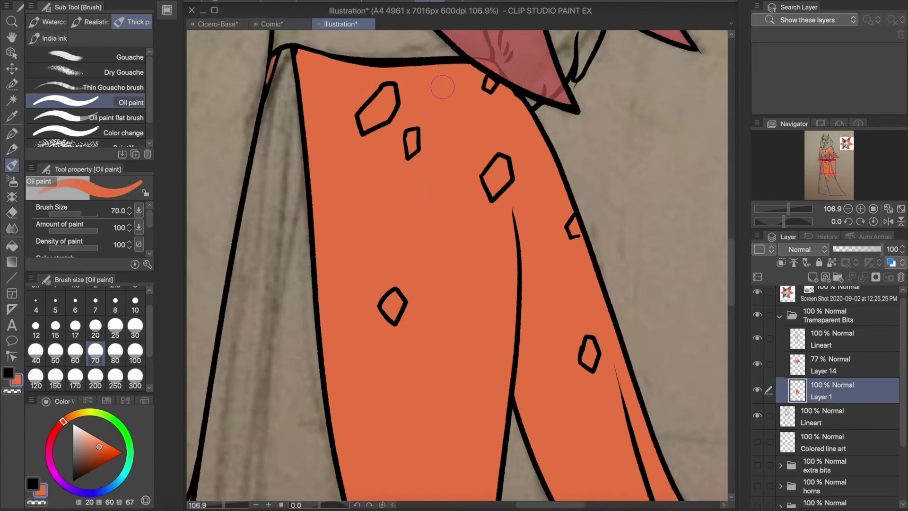
Touch up the lower drape's outline beneath the shoulder drape with black Real G-Pen at size 20 on new Layer 15
left_click(832, 338)
key("x")
key("p")
scroll(457, 270, "up", 3)
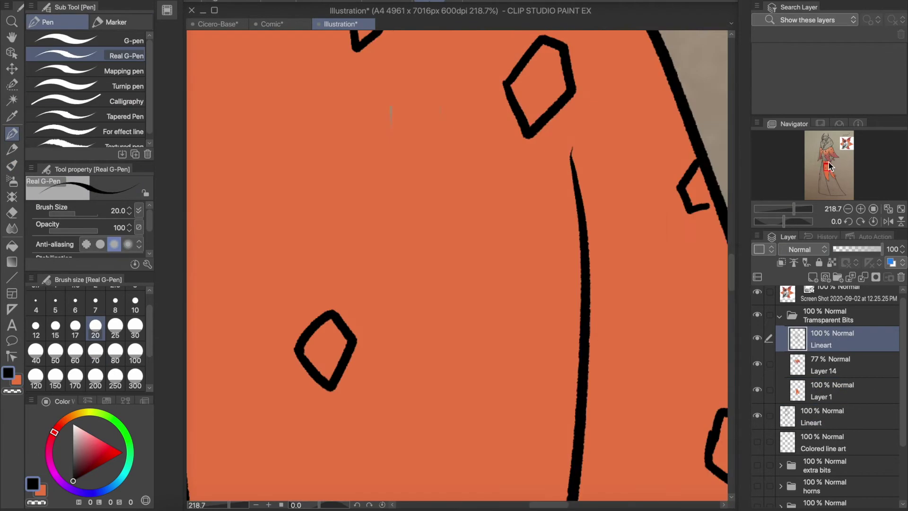
left_click_drag(379, 176, 409, 264)
key("ctrl+z")
key("ctrl+z")
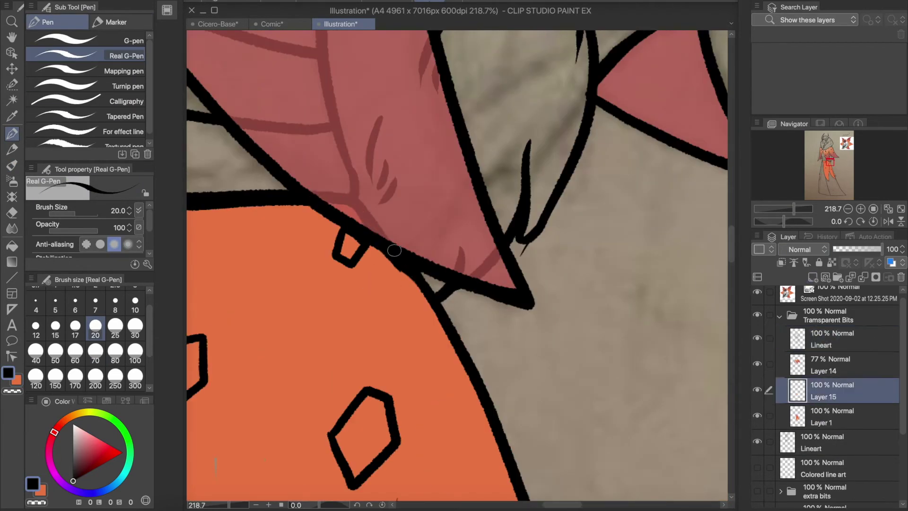
Shade the lower drape from light orange at the waist to dusky red at the tips on clipped Layer 16 with Flat marker
scroll(395, 250, "down", 10)
key("ctrl+shift+n")
left_click(405, 339, "alt")
mouse_move(416, 468)
left_mouse_down()
mouse_move(404, 340)
mouse_move(435, 425)
left_mouse_up()
left_click_drag(454, 360, 511, 425)
left_click(404, 284, "alt")
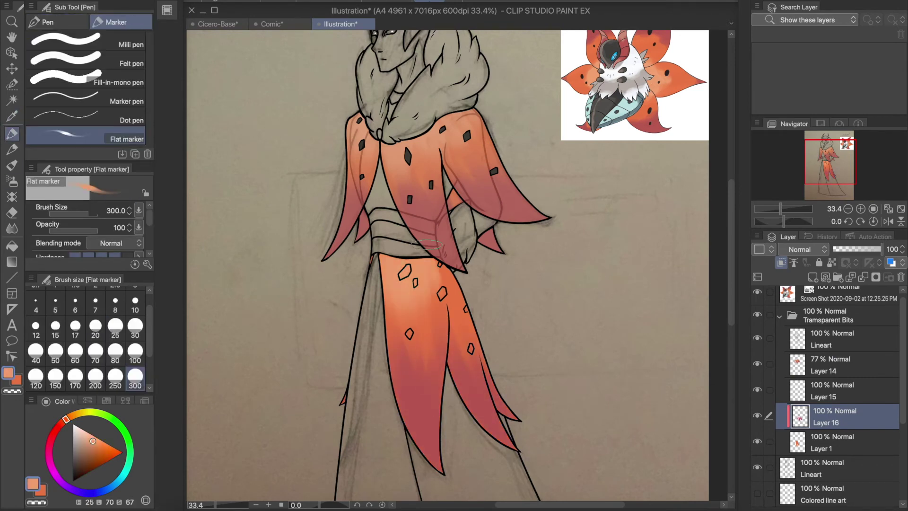
Set Layer 14's opacity to 100% and add a clipped Layer 17 above Layer 16
key("ctrl+shift+n")
scroll(735, 388, "up", 5)
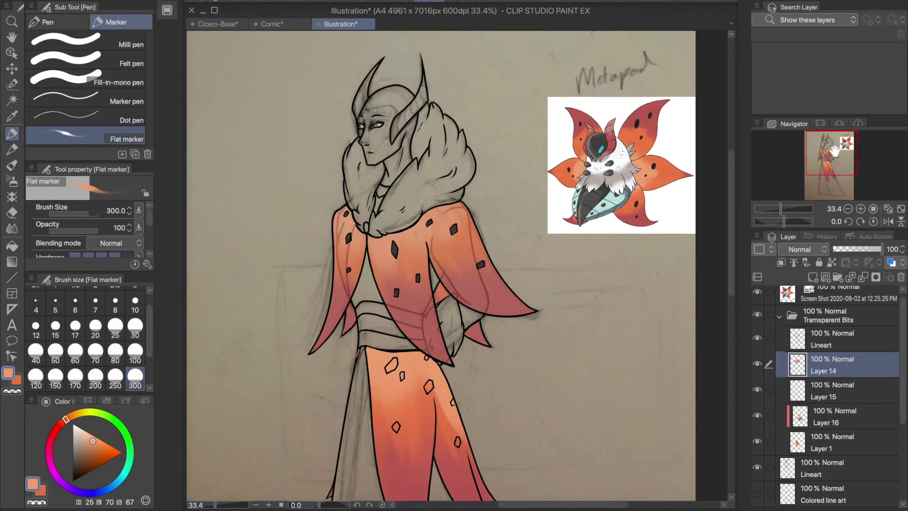
scroll(736, 388, "down", 10)
left_click_drag(832, 365, 830, 432)
key("b")
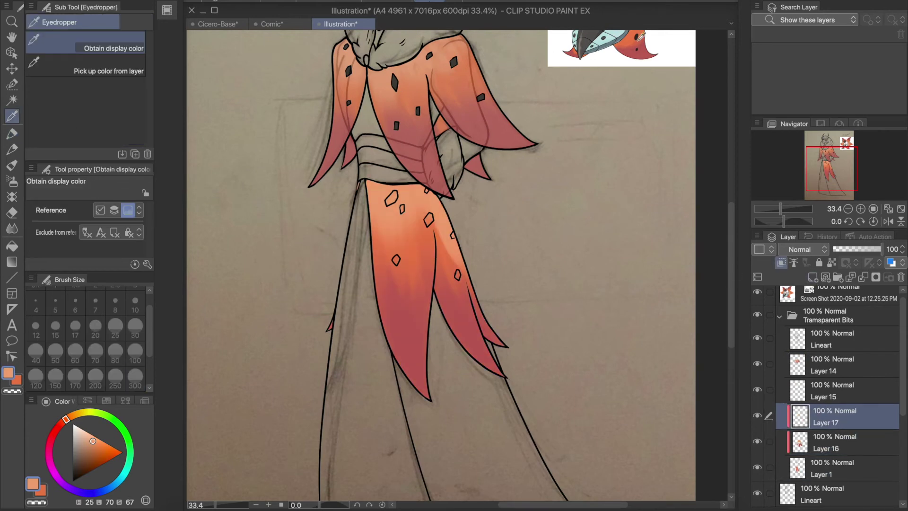
Fill the lower drape's angular markings with near-black Oil paint at size 70 on Layer 17
key("ctrl+plus")
key("ctrl+plus")
key("ctrl+plus")
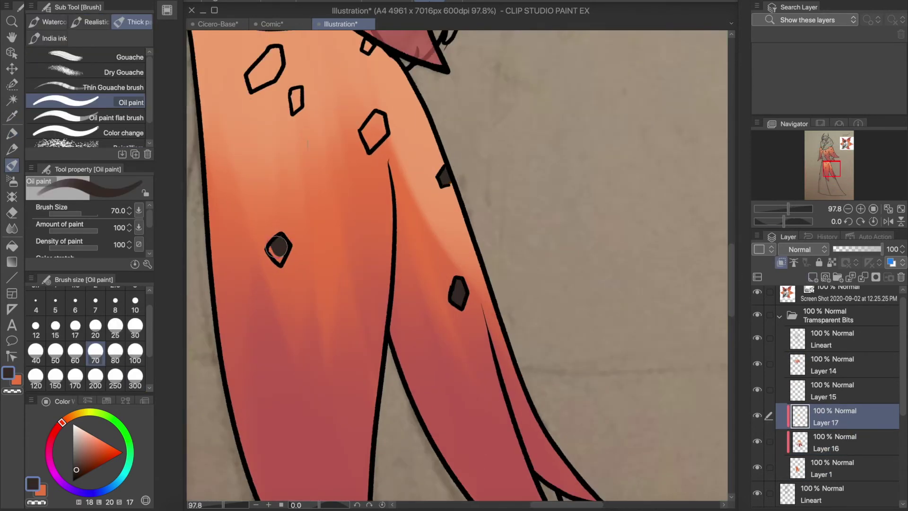
left_click(832, 469)
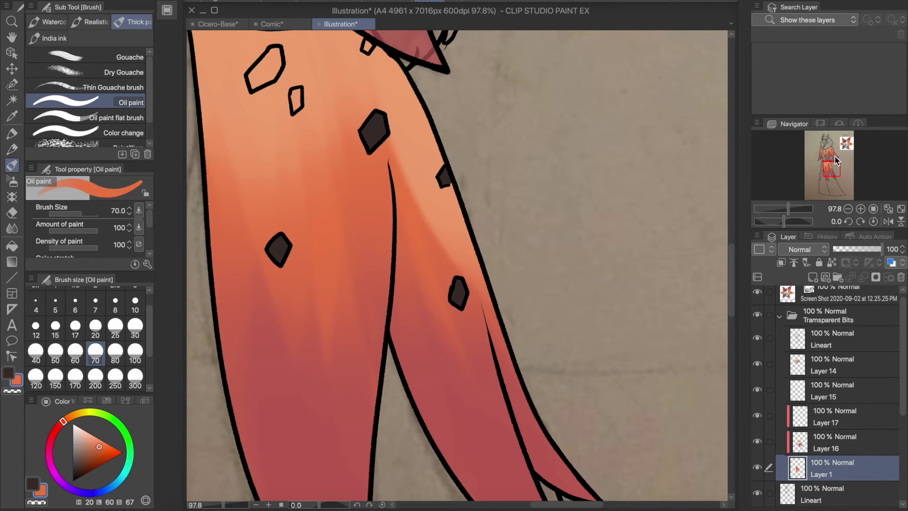
key("ctrl+plus")
key("ctrl+plus")
left_click(832, 416)
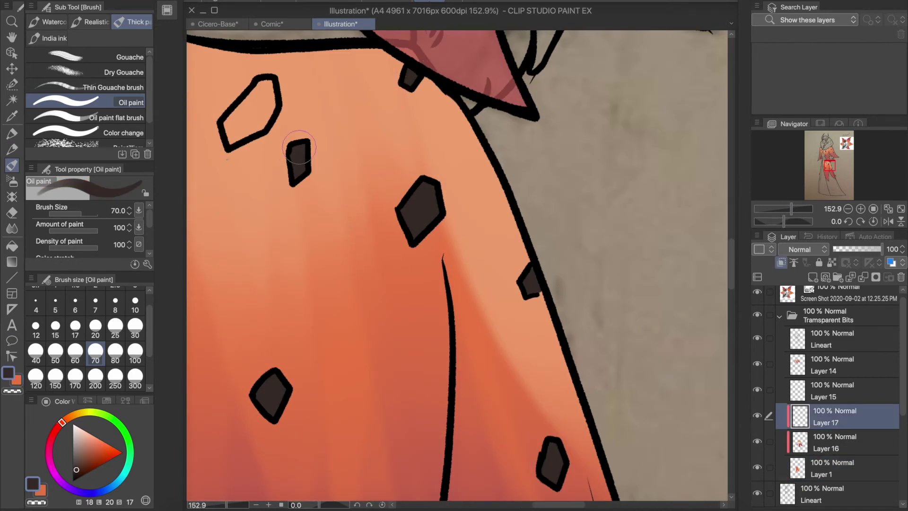
left_click(473, 350, "alt")
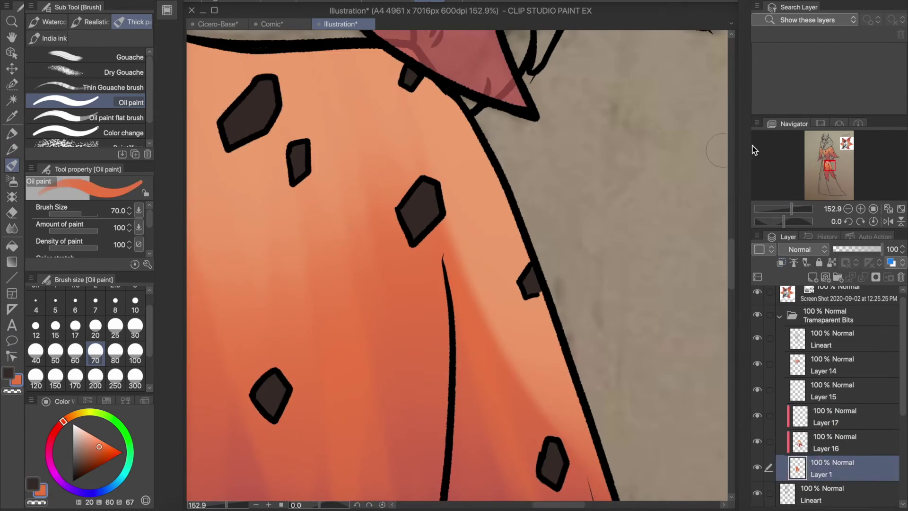
Merge the marking and shading Layers 17 and 16 down into Layer 1
key("ctrl+minus")
key("ctrl+minus")
key("ctrl+minus")
left_click(894, 366)
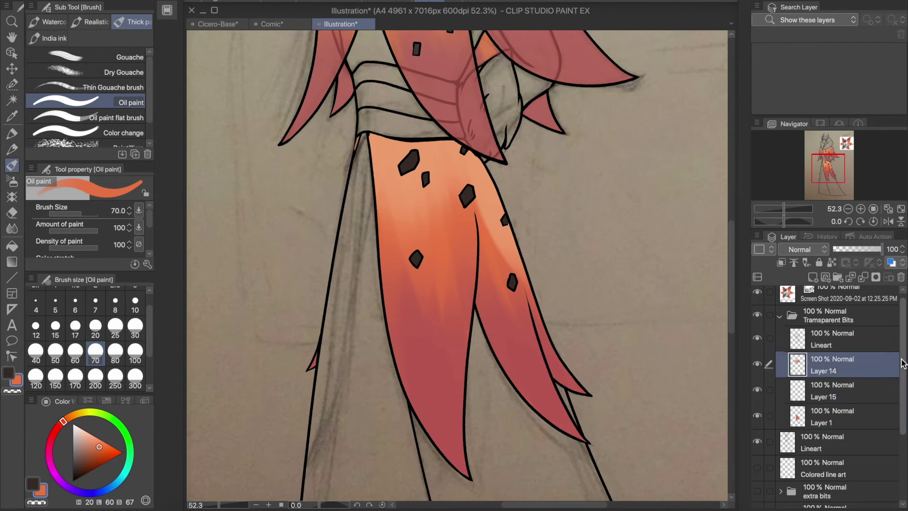
Collapse Transparent Bits and show the Colored line art layer and the extra bits, horns, robes, Floof and Skin folders
scroll(833, 373, "up", 1)
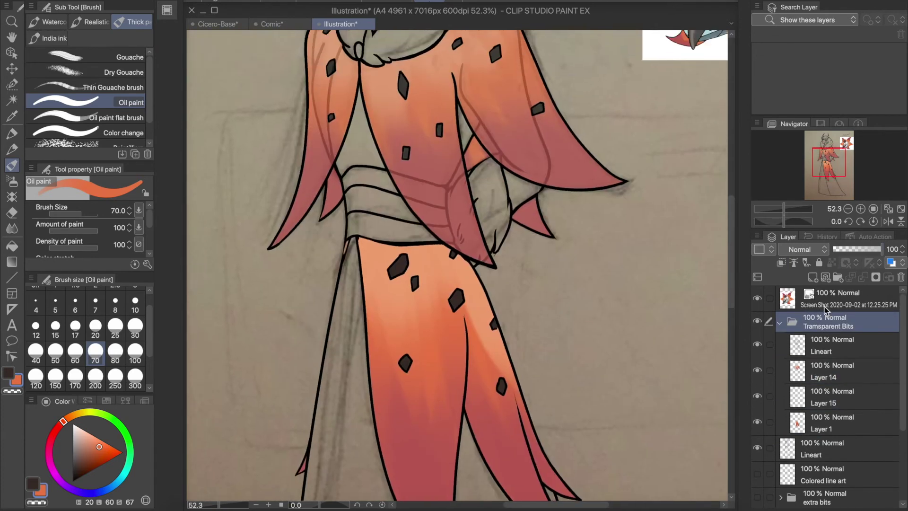
left_click(763, 398)
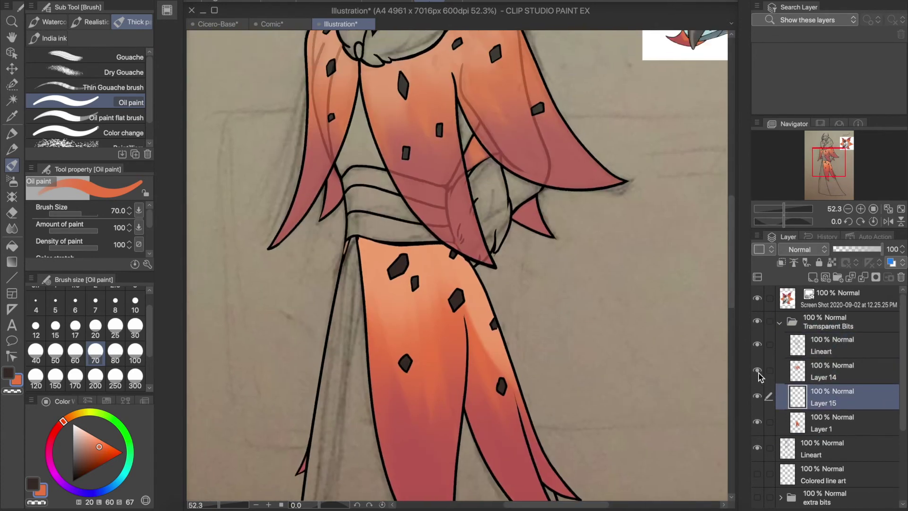
left_click(795, 371)
left_click(798, 422)
left_click(780, 322)
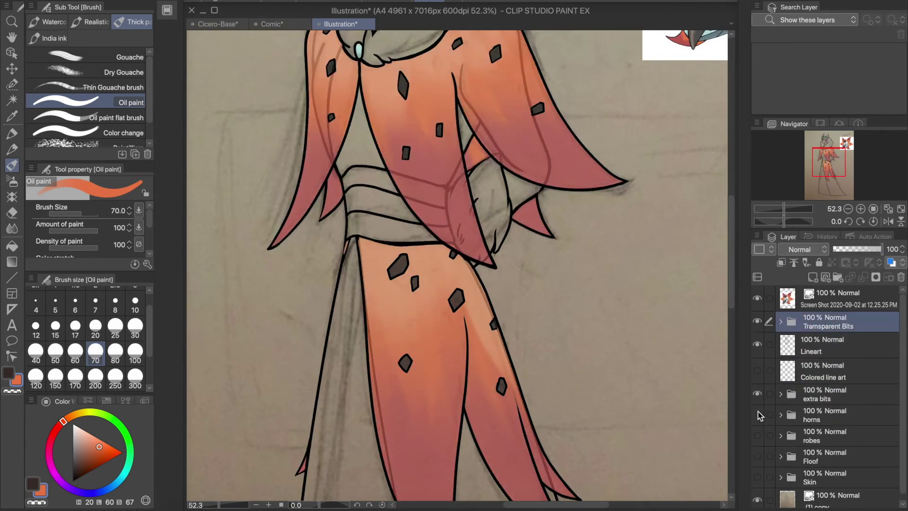
left_click(757, 393)
left_click(757, 456)
left_click(779, 209)
left_click_drag(778, 209, 776, 209)
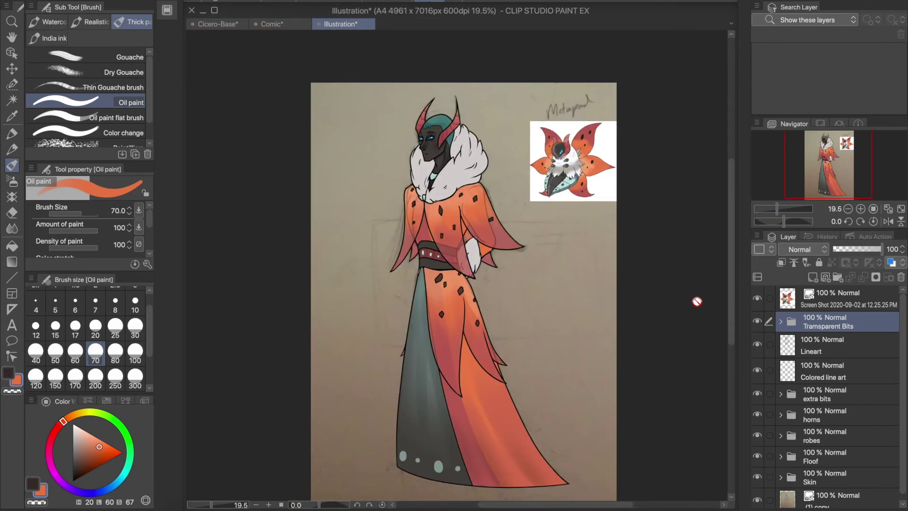
Set Layer 1 in the Transparent Bits folder to 72% opacity with Normal blending
left_click(779, 323)
left_click(833, 423)
left_click(804, 249)
left_click(804, 335)
left_click(821, 254)
left_click(822, 256)
scroll(458, 265, "down", 3)
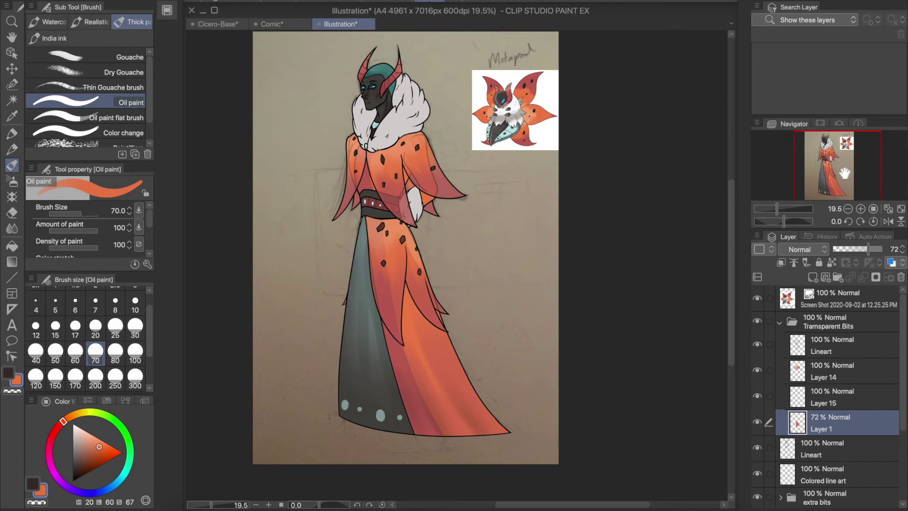
Hide the Transparent Bits folder and add a clipped Layer 17 above the base layer in Floof
scroll(562, 263, "up", 3)
left_click(779, 322)
left_click(757, 322)
left_click(780, 457)
left_click(842, 480)
key("p")
scroll(612, 209, "up", 3)
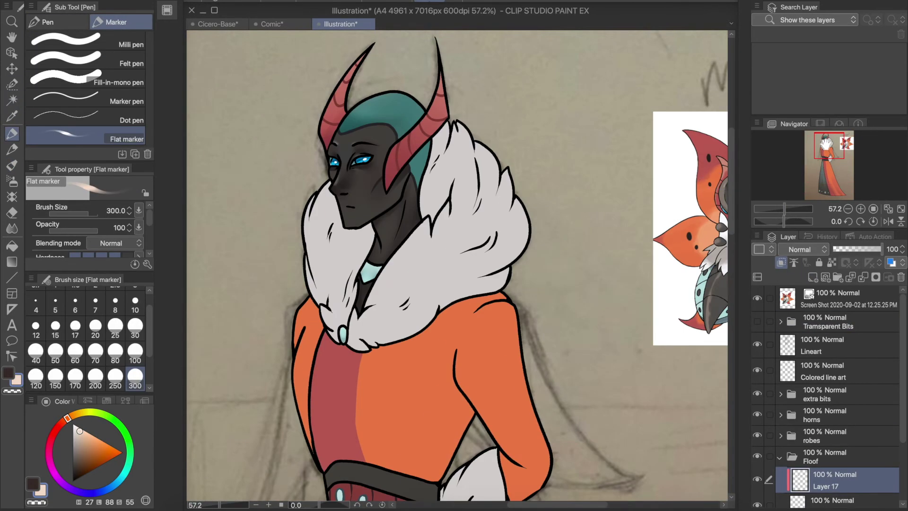
Try cream and brown tones across the fur collar with Oil paint
key("b")
scroll(827, 402, "down", 2)
left_click_drag(312, 272, 525, 248)
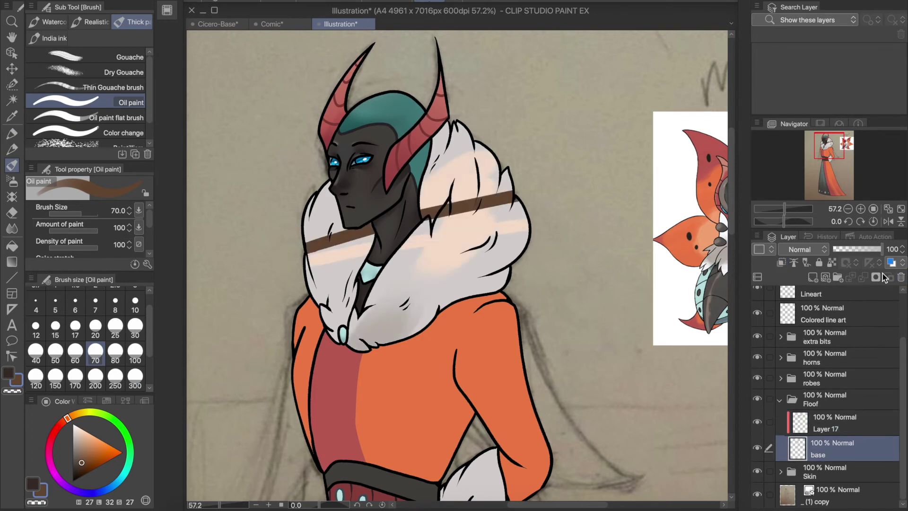
left_click(901, 277)
Shade the fur collar with soft grey on a new layer and merge the colour folders into a single Base layer
left_click(813, 277)
left_click(426, 265, "alt")
key("p")
mouse_move(416, 268)
left_mouse_down()
mouse_move(466, 264)
mouse_move(513, 219)
left_mouse_up()
scroll(456, 265, "down", 3)
left_click_drag(814, 418, 810, 461)
Add a Layer 2 clipped to Base and set its blending mode to Multiply
left_click(813, 277)
left_click(799, 249)
left_click(804, 271)
key("b")
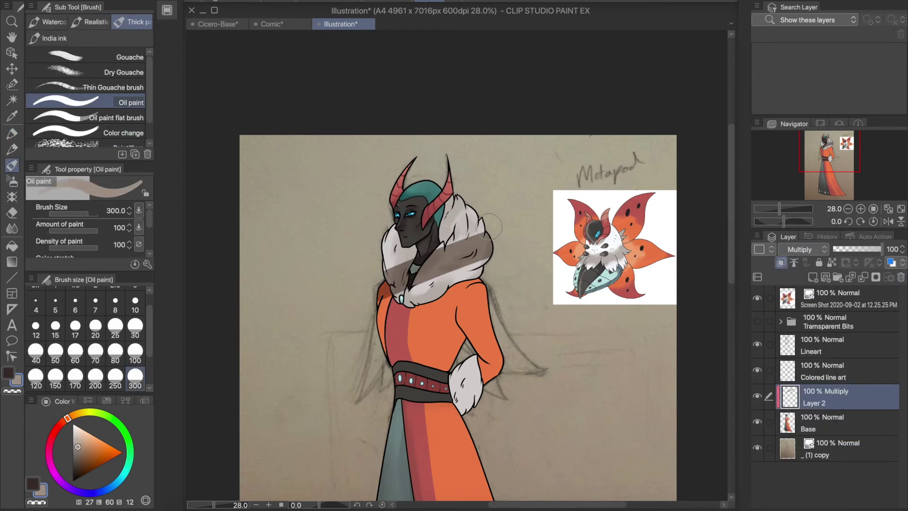
Try a brown shadow on the orange robe beneath the fur collar with Oil paint at size 20 on Layer 2
scroll(456, 266, "up", 4)
left_click(95, 325)
left_click_drag(517, 312, 522, 314)
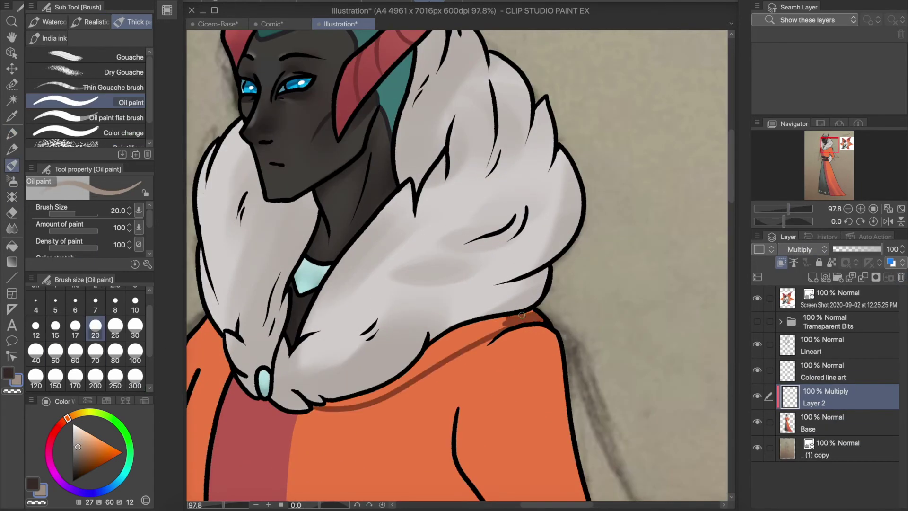
scroll(483, 329, "down", 3)
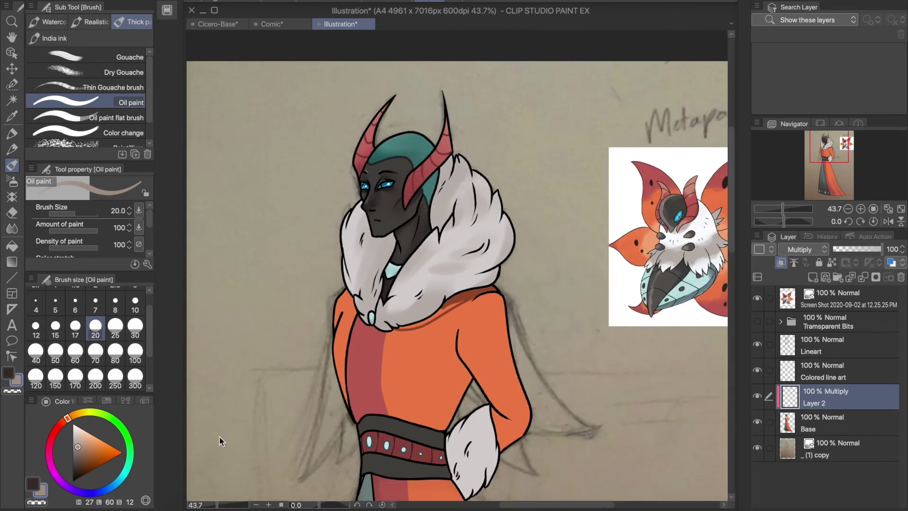
key("ctrl+z")
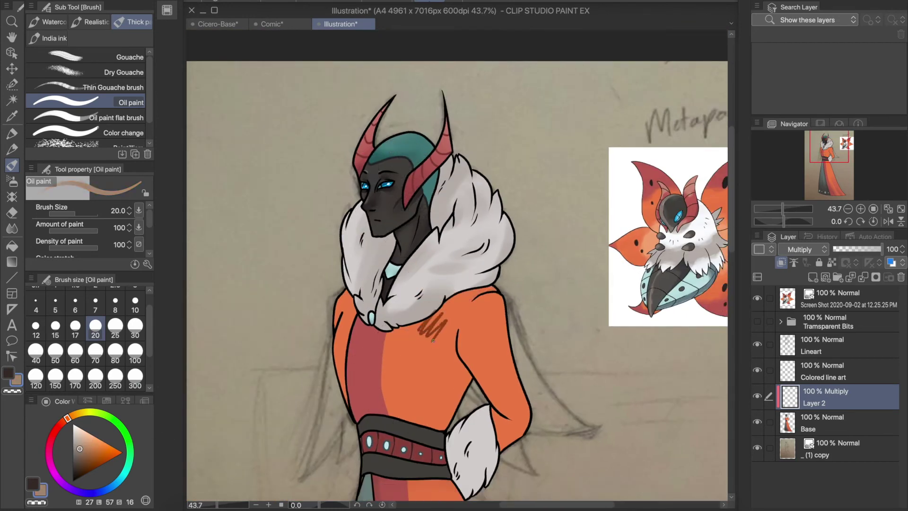
Paint brown Multiply shadows on the orange shoulder beneath the fur collar and on the fur cuff with Oil paint
scroll(456, 274, "up", 5)
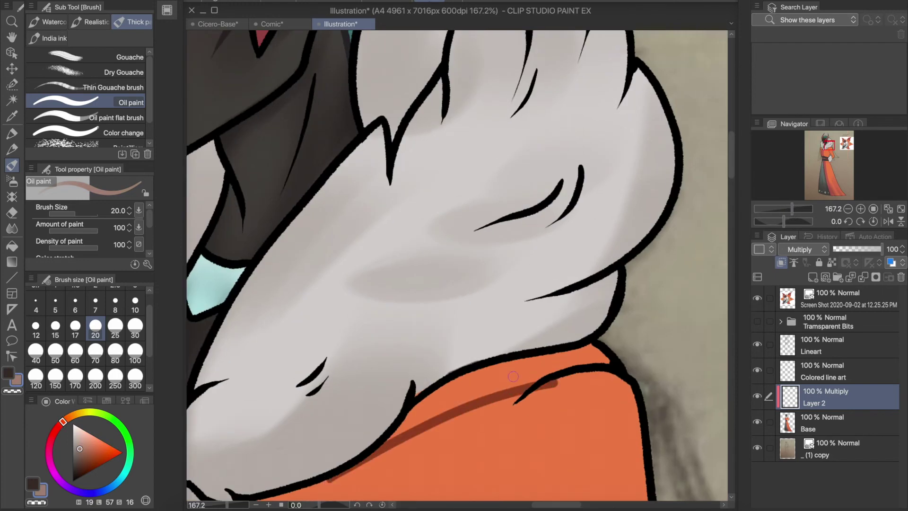
left_click_drag(529, 384, 284, 489)
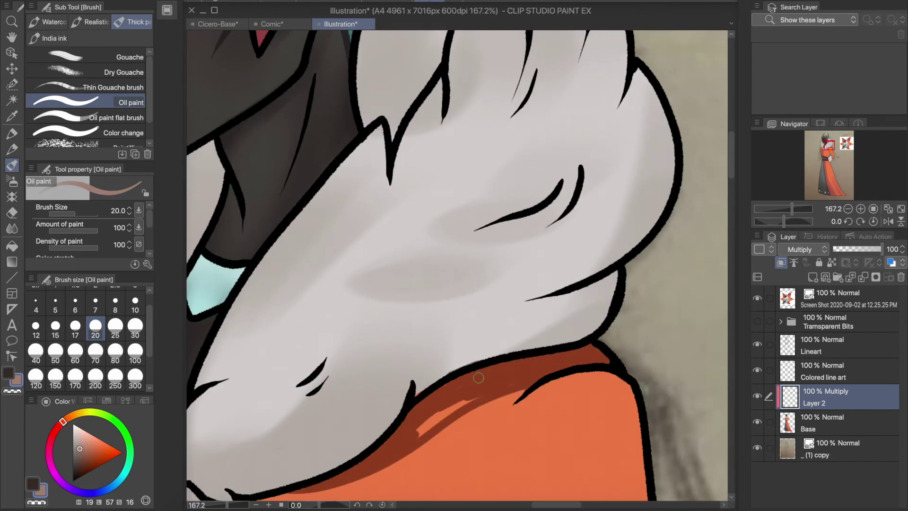
left_click_drag(462, 187, 438, 271)
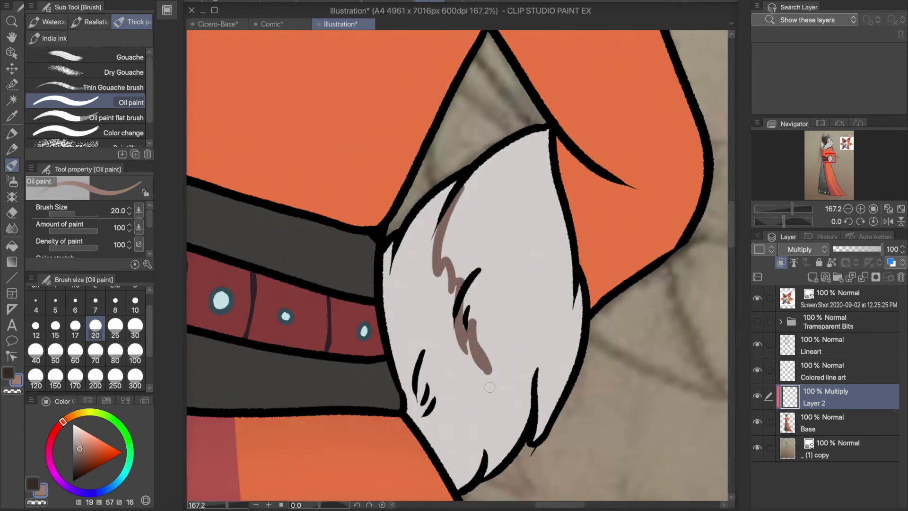
left_click(135, 351)
mouse_move(416, 189)
left_mouse_down()
mouse_move(439, 364)
mouse_move(416, 482)
left_mouse_up()
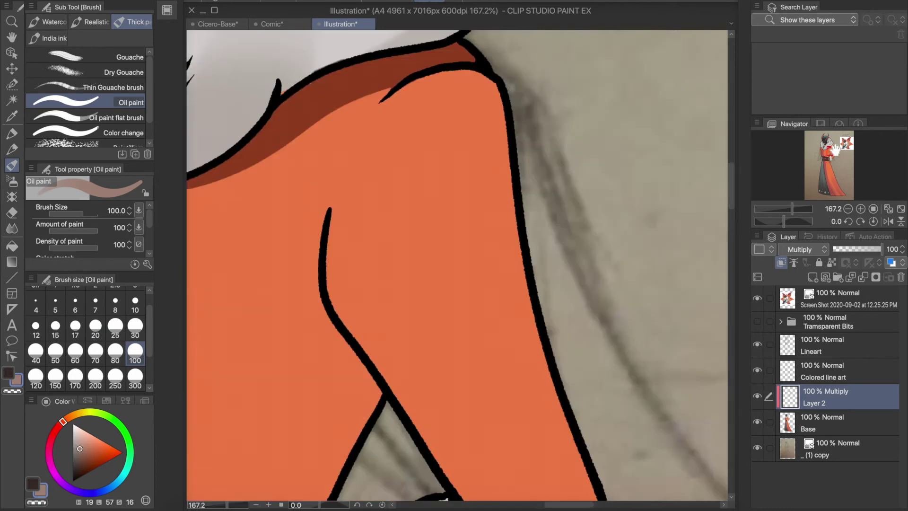
Shade the outer tufts and lower outer edge of the fur collar in brown with Oil paint at size 25
key("ctrl+0")
scroll(474, 46, "up", 3)
scroll(611, 140, "up", 5)
left_click(115, 326)
left_click_drag(633, 284, 671, 350)
scroll(526, 81, "up", 2)
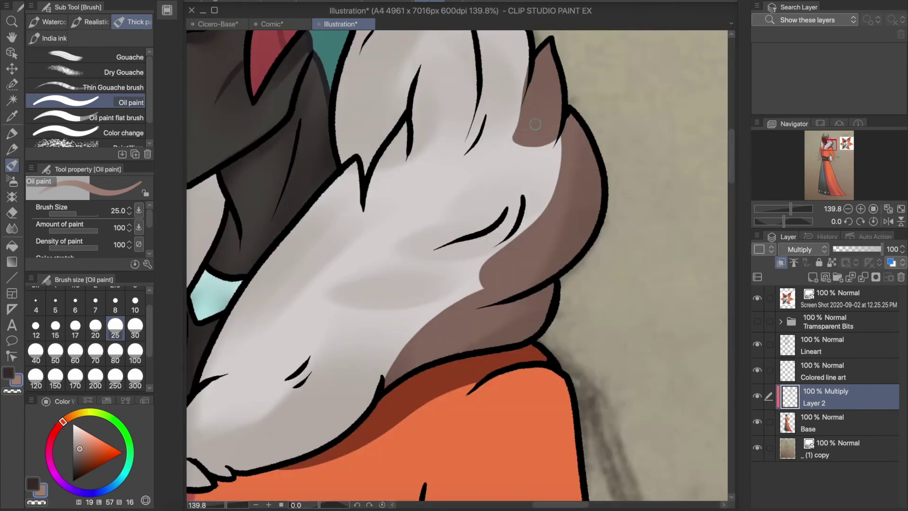
Shade the robe's side under the arm, the belt end beside the cuff and the cuff's inner half at size 25
key("e")
key("b")
scroll(399, 83, "down", 5)
mouse_move(438, 114)
left_mouse_down()
mouse_move(353, 327)
mouse_move(387, 478)
mouse_move(360, 399)
left_mouse_up()
left_click_drag(364, 326, 443, 180)
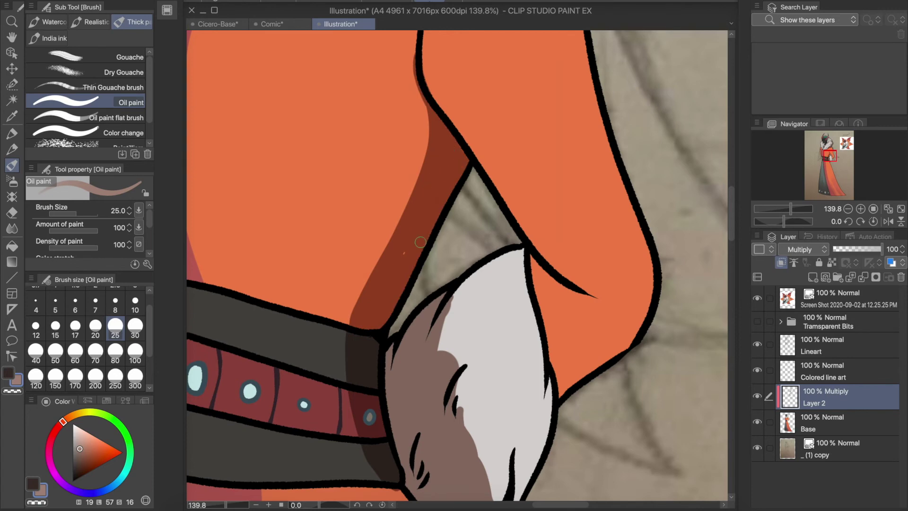
Undo the soft cuff shading and add a crisp shadow along the orange sleeve's outer edge with Oil paint at size 70
scroll(421, 242, "down", 4)
key("p")
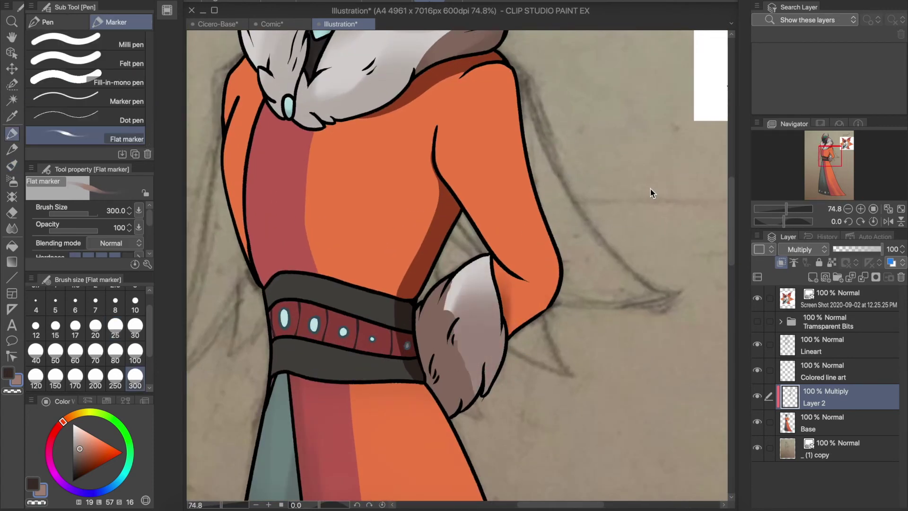
key("ctrl+z")
key("b")
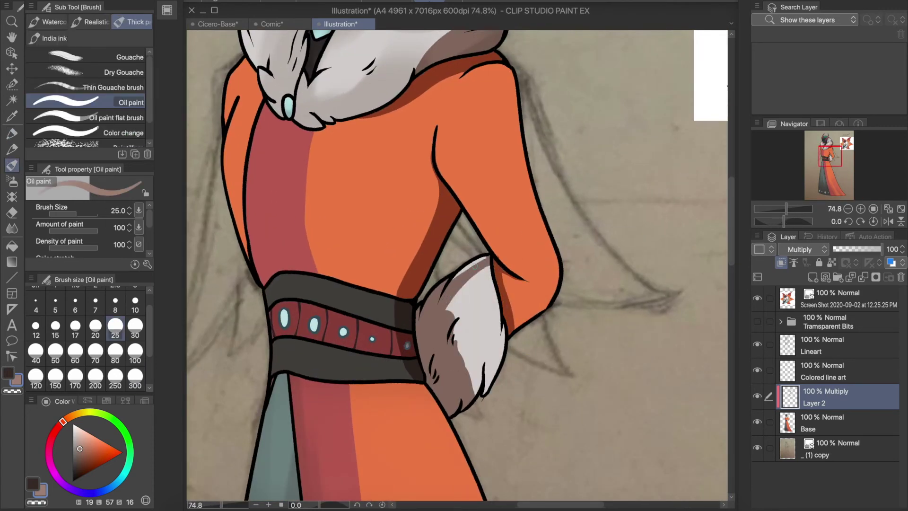
key("ctrl+z")
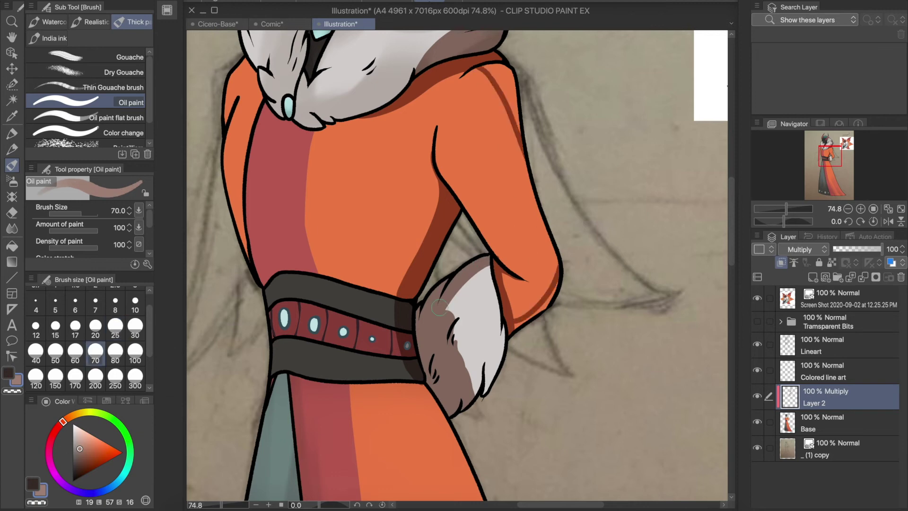
Shade the outer edge of the orange skirt from the waist to the hem with Oil paint at size 300
left_click_drag(834, 163, 833, 182)
scroll(557, 447, "down", 6)
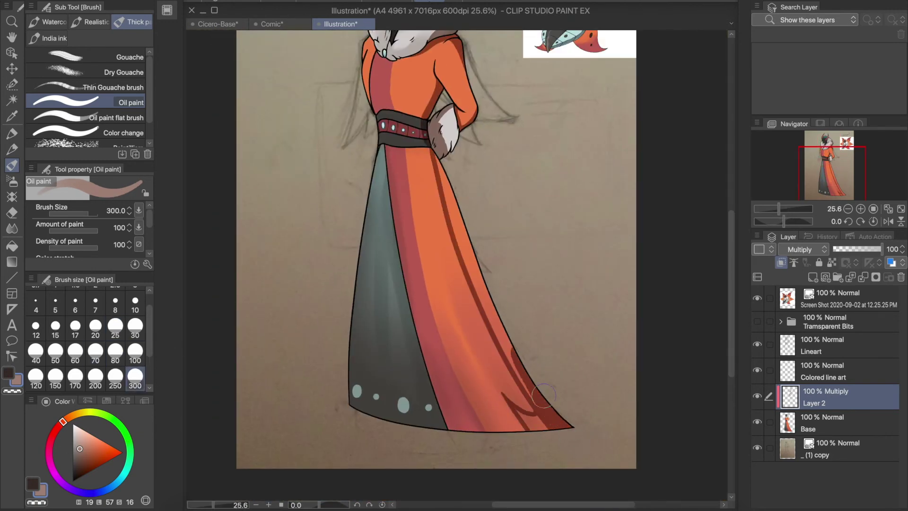
left_click_drag(543, 395, 484, 286)
scroll(534, 368, "up", 6)
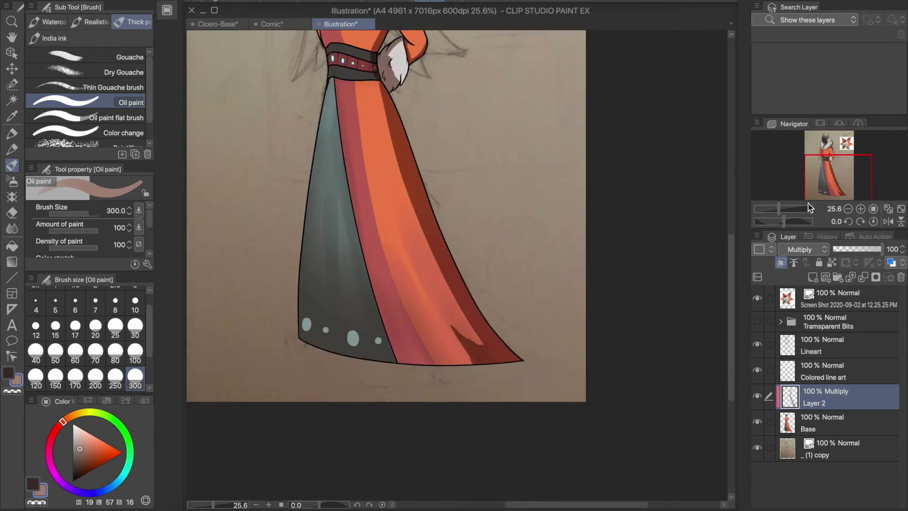
Refine the fold shadow near the orange skirt's trailing hem with Oil paint at size 25
key("j")
left_click_drag(445, 397, 513, 419)
key("b")
left_click_drag(564, 436, 360, 442, "ctrl+alt")
scroll(397, 339, "down", 3)
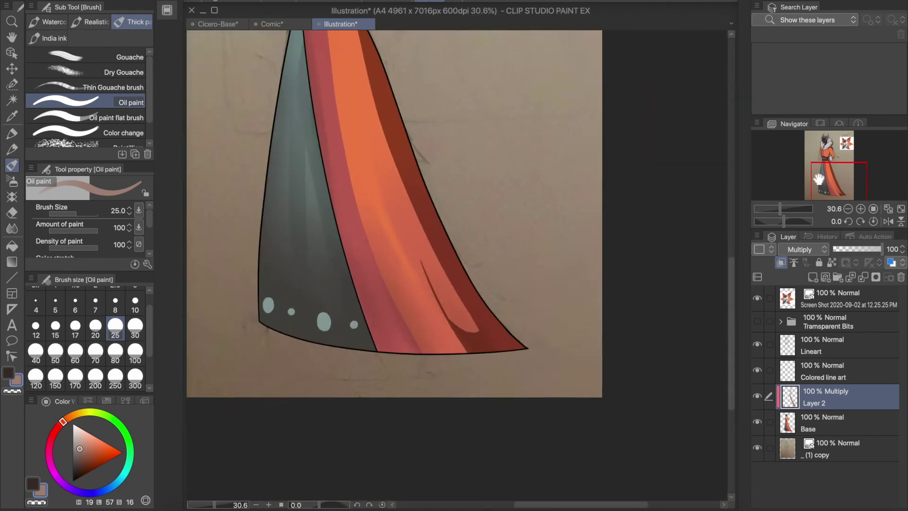
Shade the skirt just beneath the belt and outline a thin shadow down the teal panel at size 25
scroll(473, 189, "up", 5)
left_click_drag(398, 182, 549, 185)
scroll(626, 221, "down", 7)
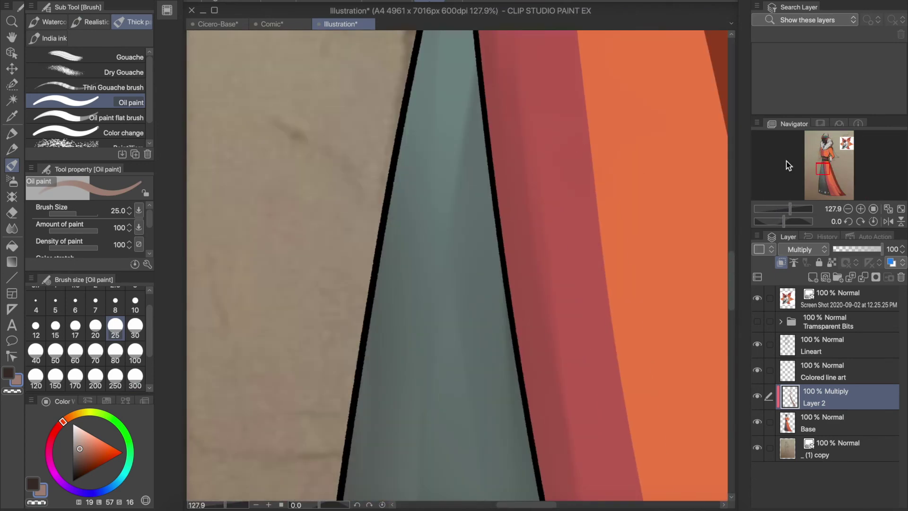
scroll(455, 268, "up", 5)
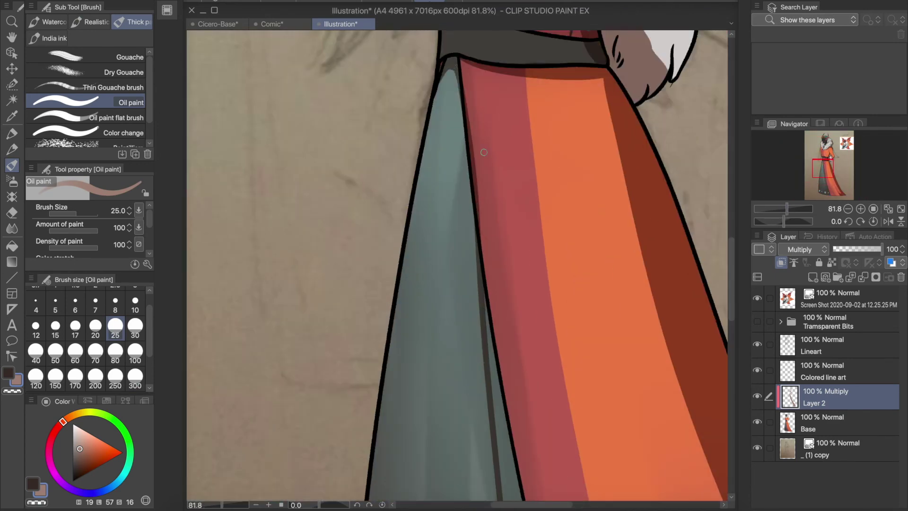
Fill a broad dark shadow down the teal panel's inner edge to the hem with Oil paint at size 100
scroll(463, 99, "down", 10)
left_click(135, 351)
mouse_move(473, 402)
left_mouse_down()
mouse_move(440, 156)
mouse_move(395, 128)
left_mouse_up()
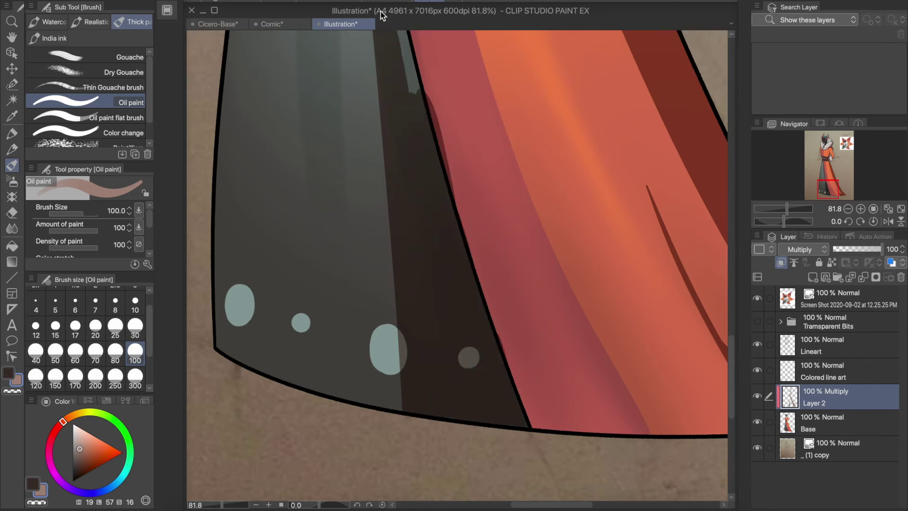
scroll(396, 128, "up", 10)
Erase the shadow overspill on the skirt's red stripe with the Hard eraser at size 300 and return to Oil paint
key("e")
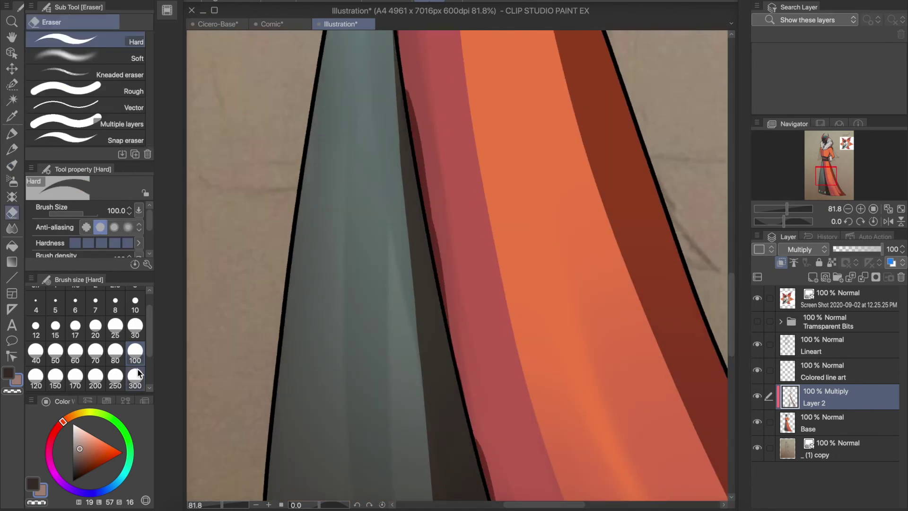
left_click(135, 376)
left_click_drag(435, 283, 445, 150)
left_click(12, 165)
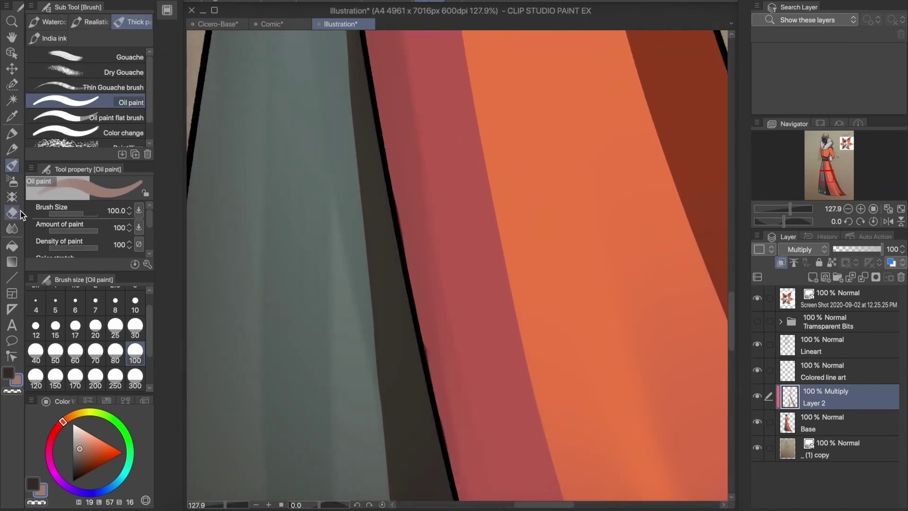
mouse_move(787, 209)
left_mouse_down()
mouse_move(780, 217)
mouse_move(788, 209)
left_mouse_up()
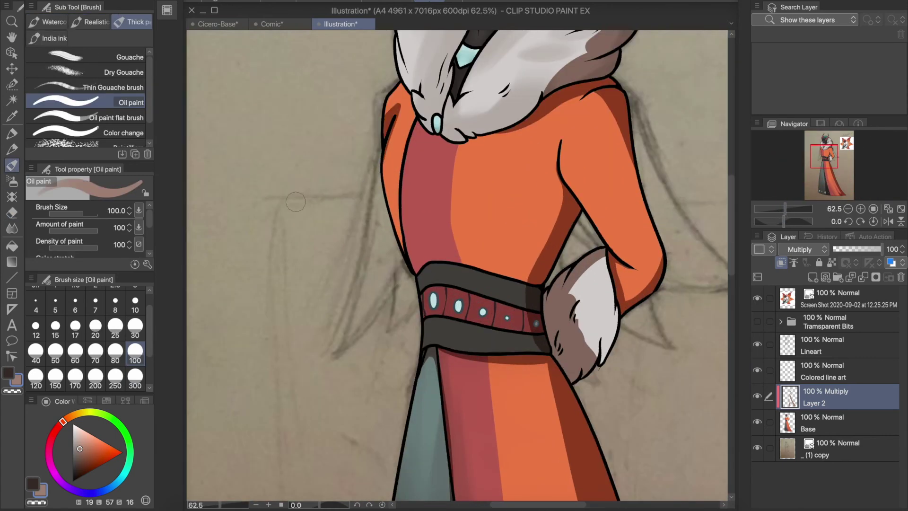
Shade the neck and the fur collar's inner side beneath the chin in brown with Oil paint at size 30
scroll(419, 221, "up", 5)
mouse_move(419, 221)
left_mouse_down()
mouse_move(359, 392)
mouse_move(376, 347)
left_mouse_up()
key("j")
key("b")
left_click_drag(520, 201, 384, 346)
key("ctrl+z")
key("bracketleft")
key("bracketleft")
key("bracketleft")
key("ctrl+z")
mouse_move(516, 212)
left_mouse_down()
mouse_move(398, 341)
mouse_move(372, 412)
left_mouse_up()
mouse_move(371, 412)
left_mouse_down()
mouse_move(305, 428)
mouse_move(295, 489)
left_mouse_up()
Fill the inner part of the fur collar behind the head with brown shadow at size 30
left_click_drag(478, 90, 501, 144)
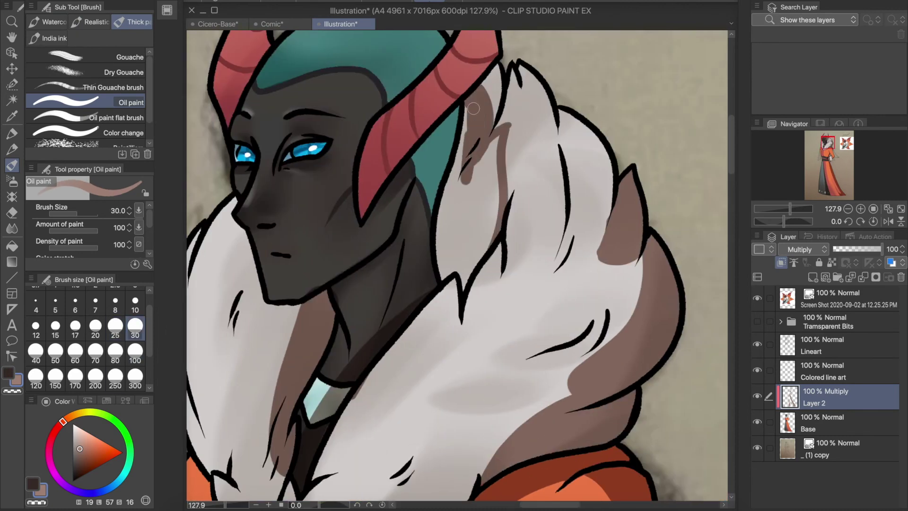
mouse_move(462, 282)
left_mouse_down()
mouse_move(487, 142)
mouse_move(449, 264)
left_mouse_up()
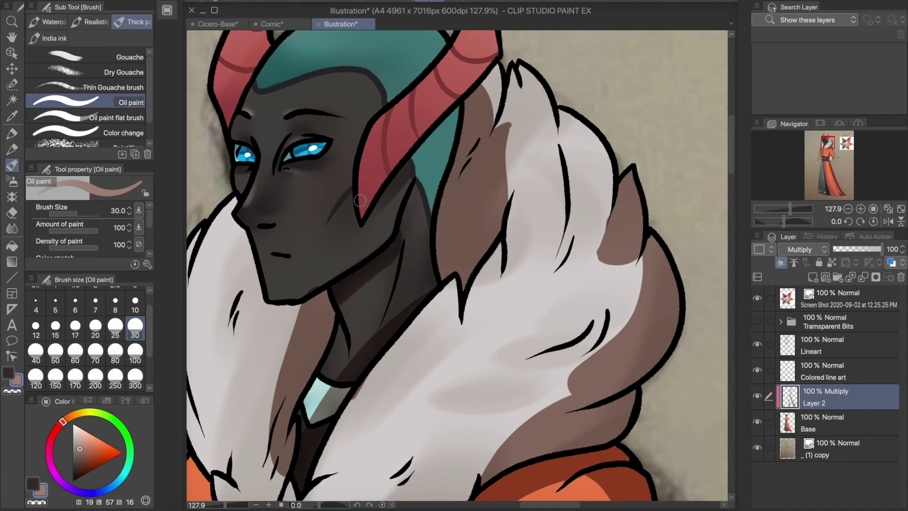
key("e")
scroll(410, 218, "down", 2)
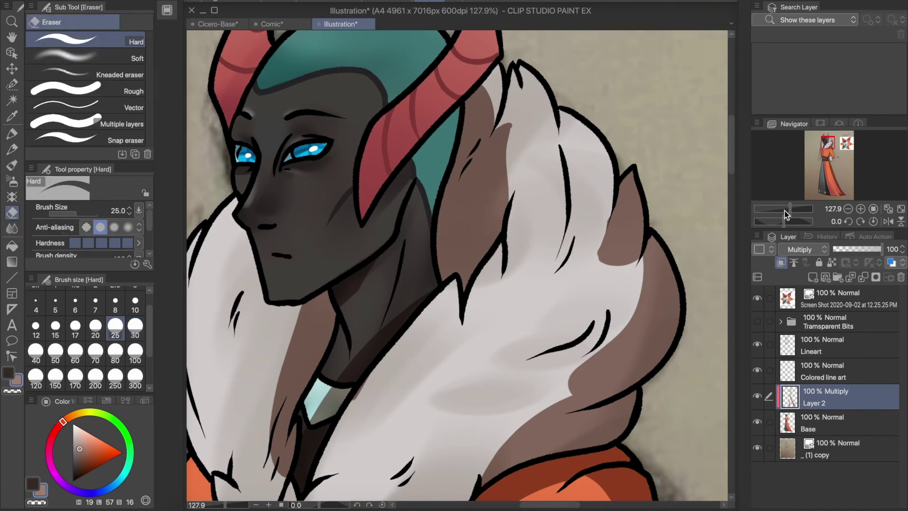
Shade the back of the neck, the teal head covering and the edges of both horns with Oil paint at size 30
key("b")
scroll(379, 180, "up", 3)
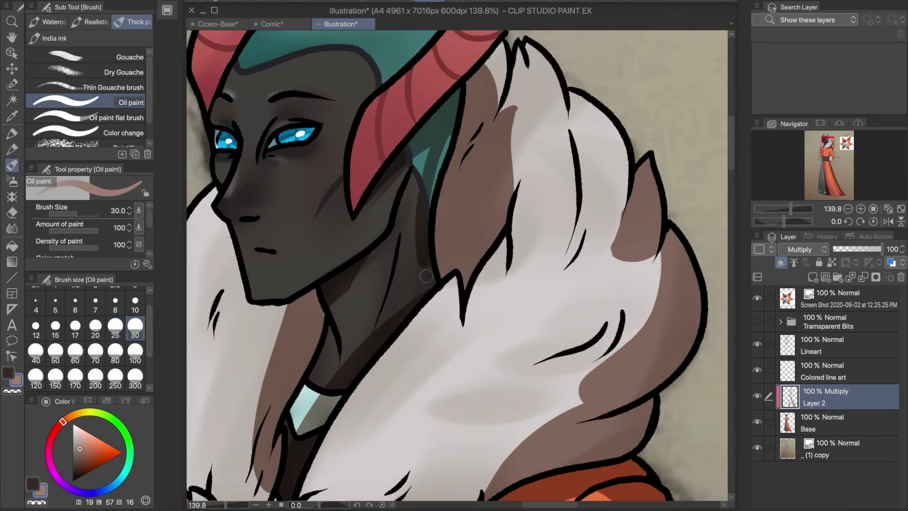
scroll(481, 305, "up", 5)
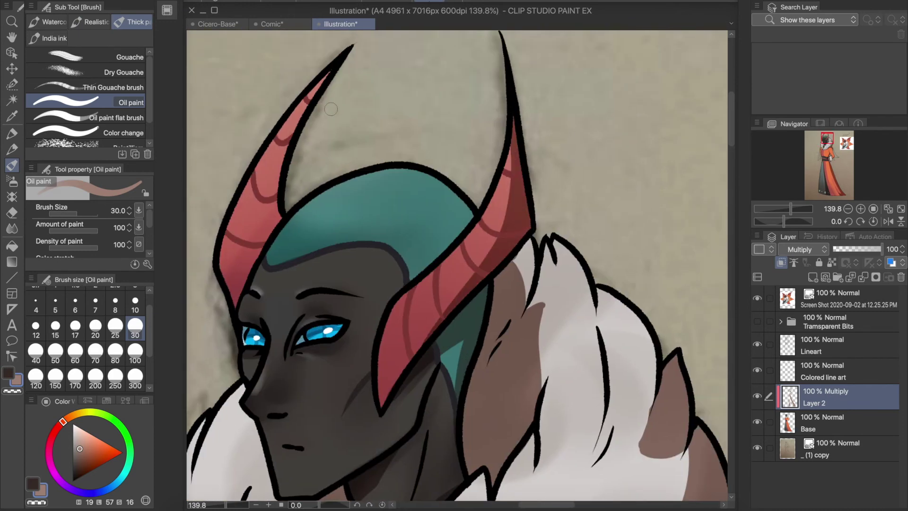
left_click_drag(354, 171, 466, 226)
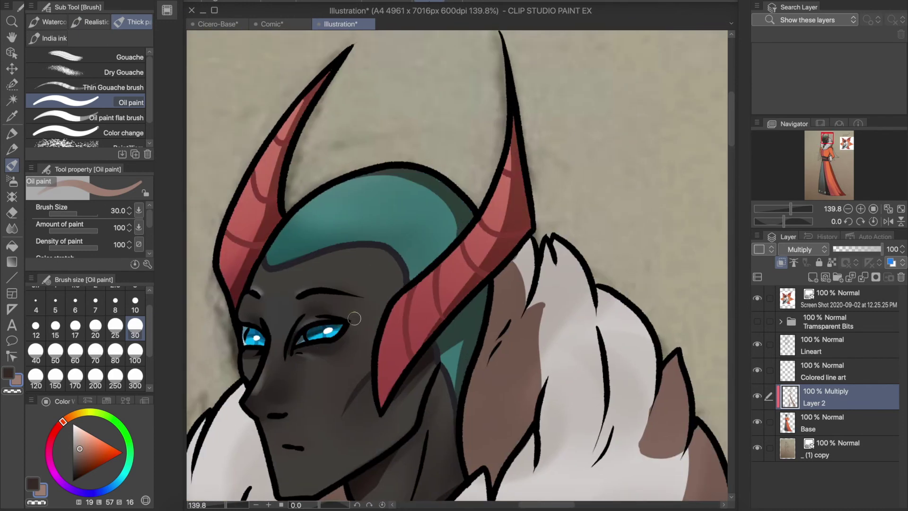
key("ctrl+z")
left_click_drag(523, 329, 691, 160)
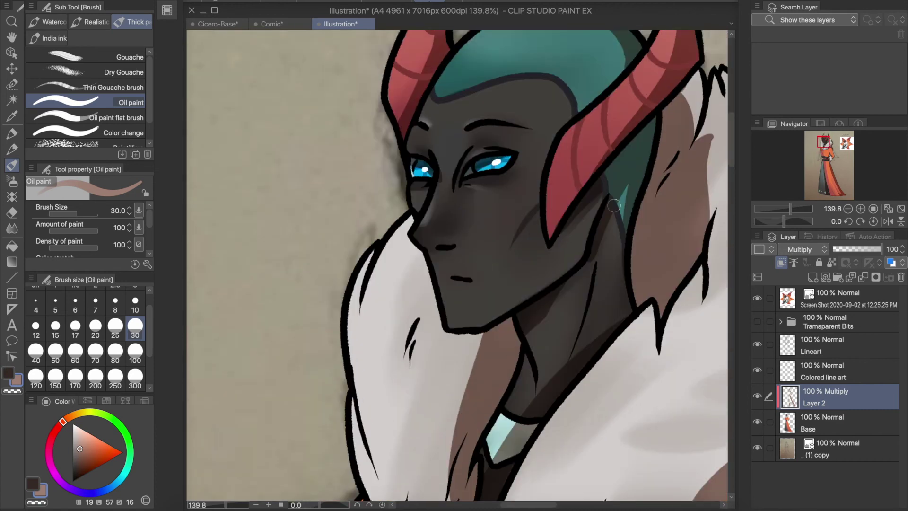
Shade the far sleeve's fold and the fur collar's lower edge with Oil paint at size 30
key("e")
mouse_move(790, 209)
left_mouse_down()
mouse_move(768, 209)
mouse_move(795, 209)
left_mouse_up()
key("b")
left_click_drag(321, 212, 298, 284)
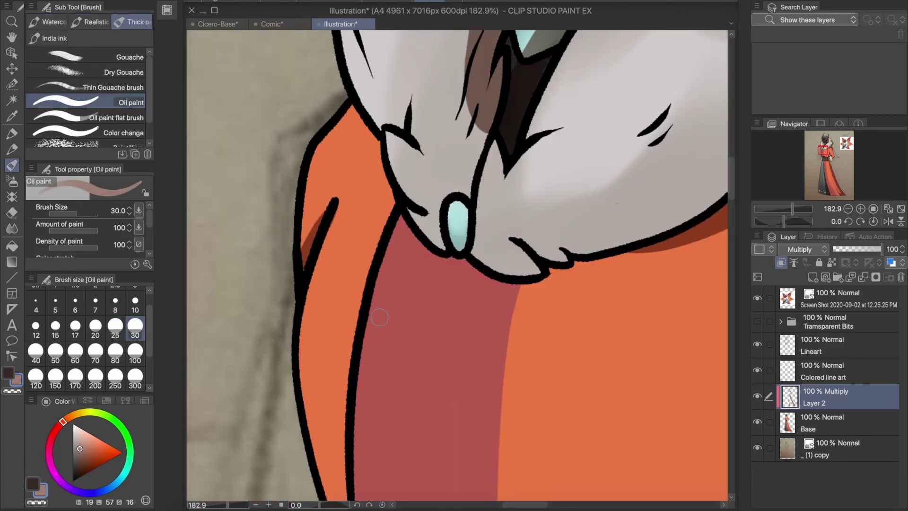
scroll(574, 273, "down", 5)
scroll(504, 260, "up", 4)
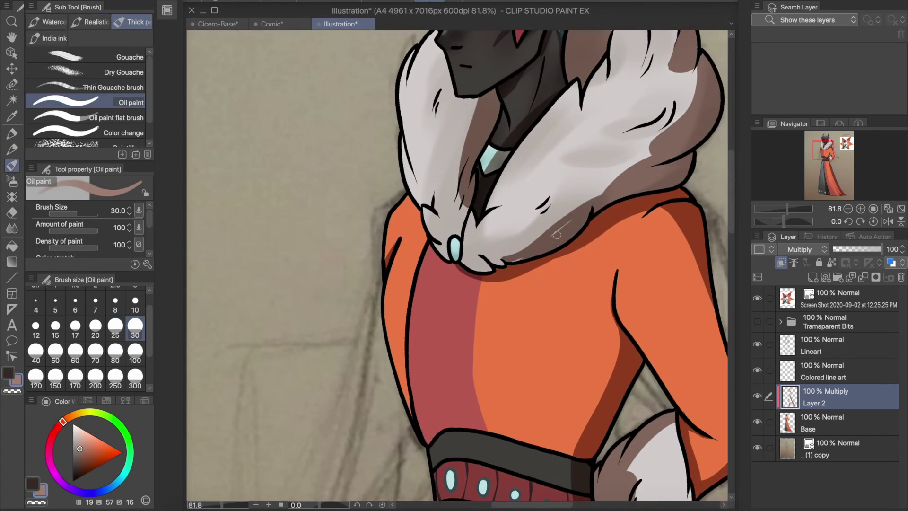
Touch up the fur collar's lower edge in light grey on the Base layer
scroll(563, 251, "up", 6)
key("alt+bracketleft")
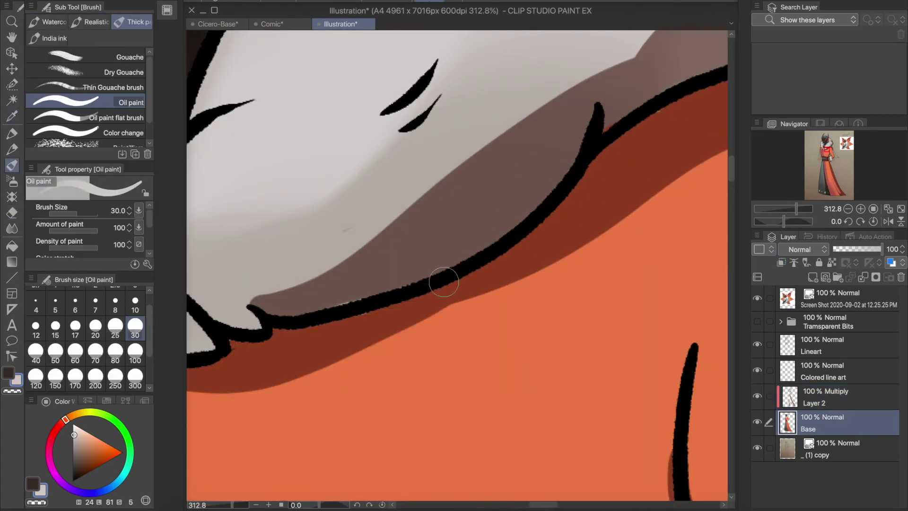
left_click(18, 227)
Try broad light grey Flat marker strokes at size 300 across the figure on the Base layer
scroll(392, 280, "down", 7)
key("p")
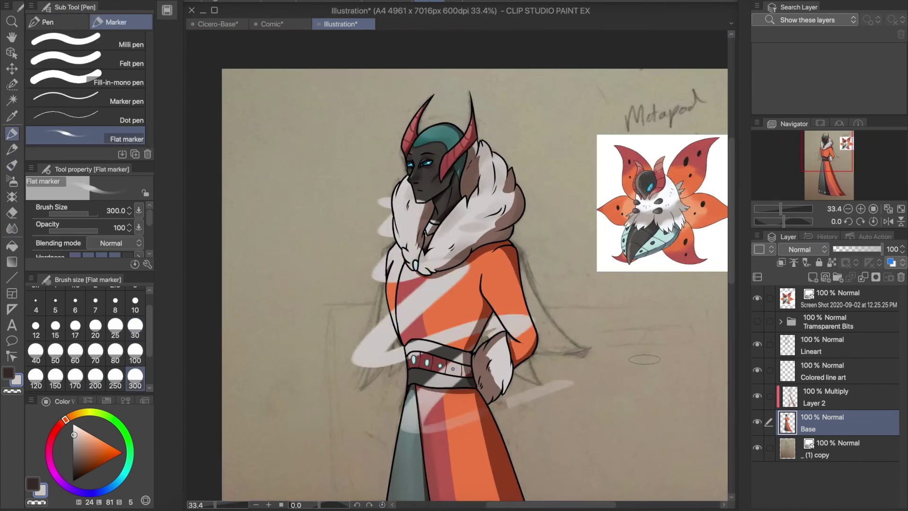
Add a clipped Layer 3 set to Multiply above the visible Transparent Bits folder, and set Layer 2's opacity to 77%
key("alt+bracketright")
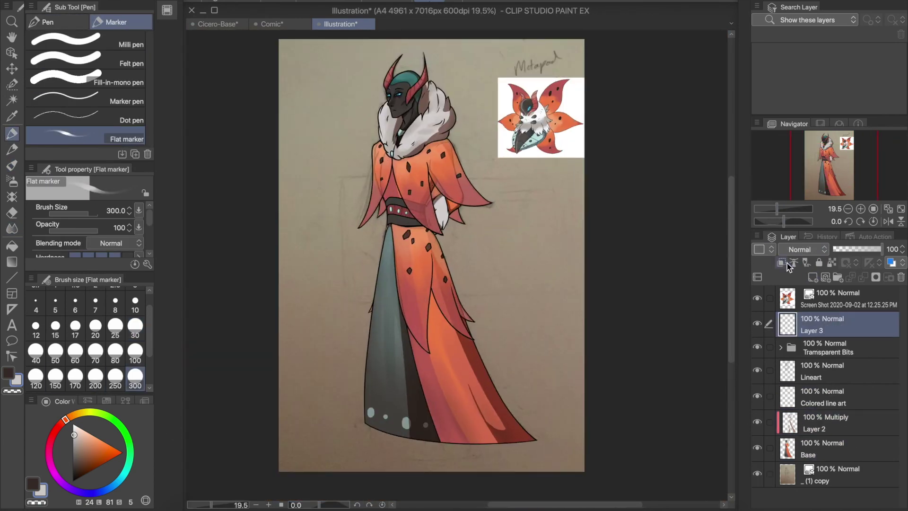
left_click(800, 249)
left_click(805, 289)
key("e")
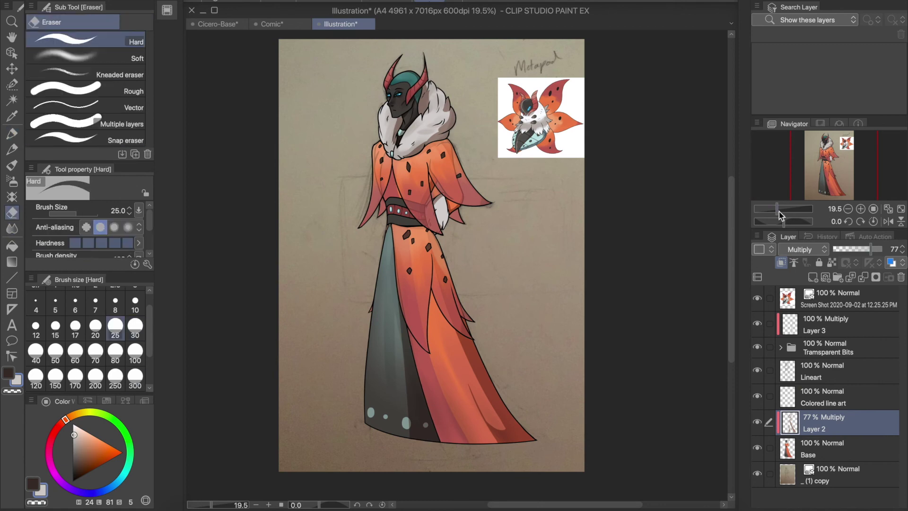
Clean up the shadows on Layer 2 with the Hard eraser at size 100
scroll(457, 353, "up", 6)
left_click_drag(346, 249, 331, 156)
scroll(457, 264, "down", 6)
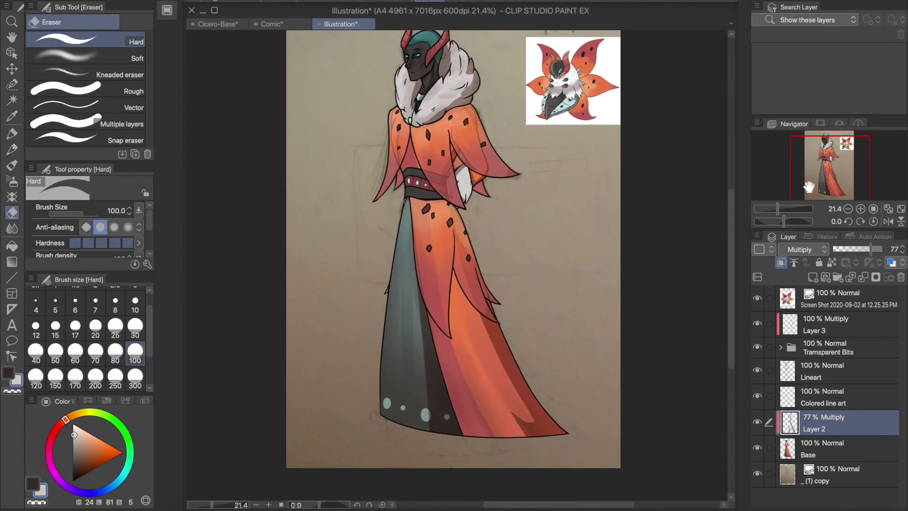
Merge the drape colour layers of Transparent Bits into Layer 1 and place it with Layer 3 beneath Colored line art
left_click(781, 346)
left_click(793, 350)
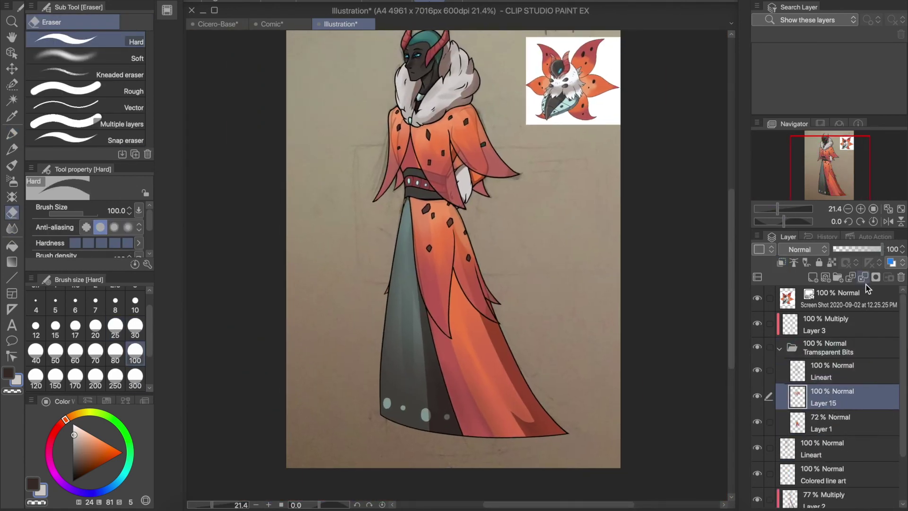
left_click(835, 324)
key("p")
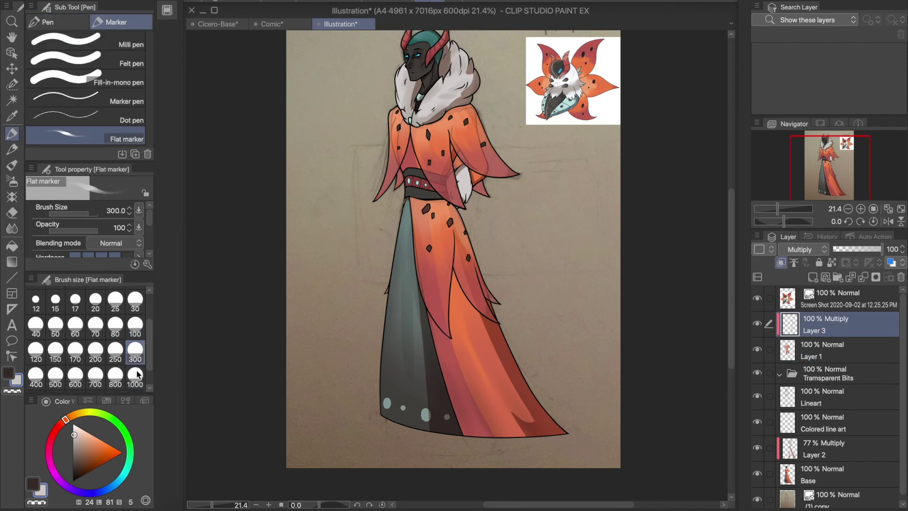
left_click_drag(825, 329, 824, 447)
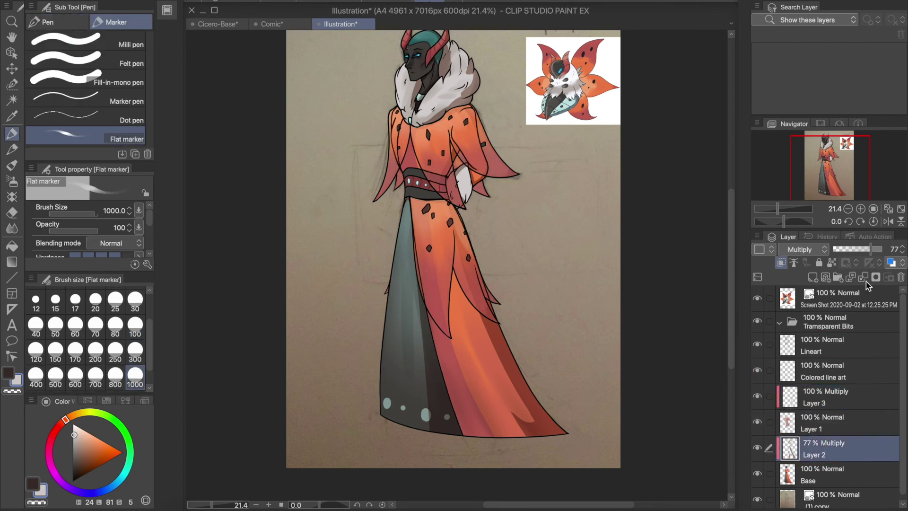
Merge the drape colours and both Multiply shadow layers down into the Base layer
left_click(863, 276)
key("ctrl+minus")
key("ctrl+e")
Shade the figure with the Flat marker at size 2000 on a clipped Multiply Layer 1 above Base and set its opacity to 69%
key("bracketright")
key("bracketright")
key("bracketright")
key("bracketright")
left_click(800, 249)
left_click(799, 231)
left_click_drag(881, 250, 867, 249)
mouse_move(775, 208)
left_mouse_down()
mouse_move(785, 214)
mouse_move(776, 213)
left_mouse_up()
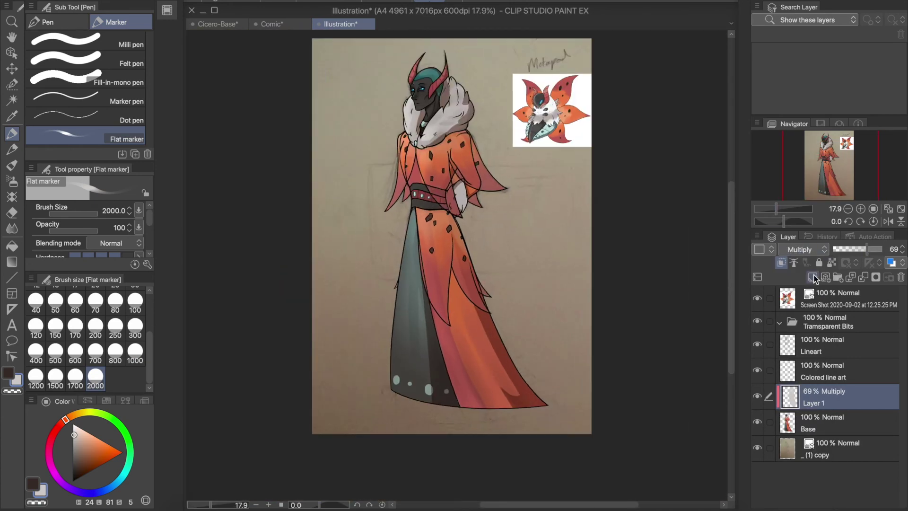
Paint yellow light over the figure's front on a clipped Layer 2 set to Screen, and lower its opacity to 8%
left_click(92, 447)
key("alt+Delete")
left_click(800, 249)
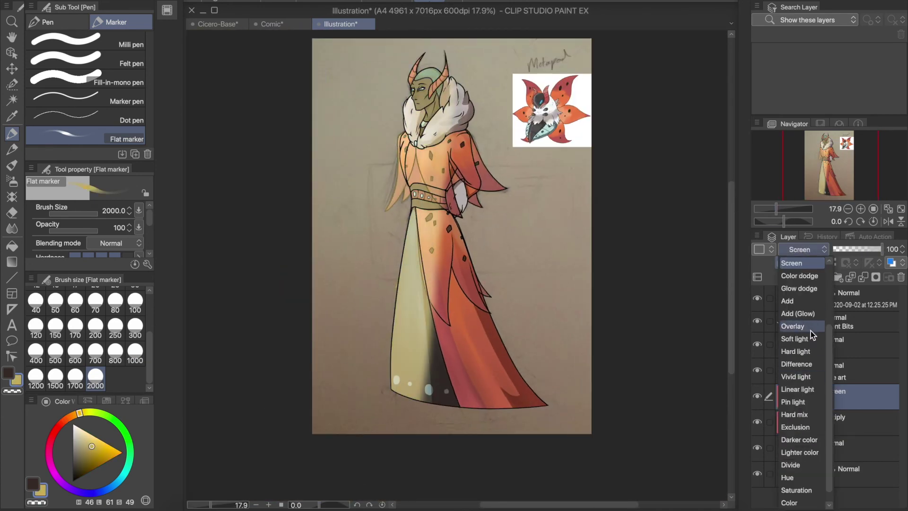
left_click(820, 327)
left_click(814, 250)
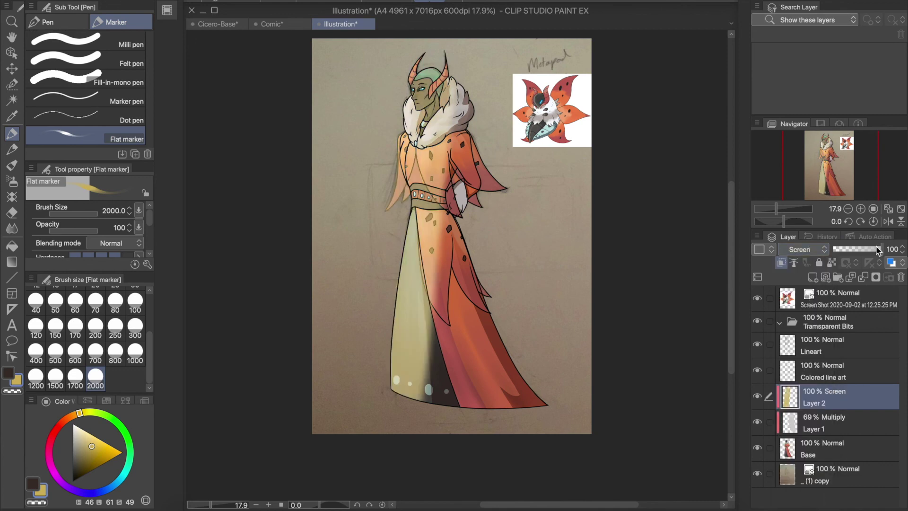
mouse_move(776, 214)
left_mouse_down()
mouse_move(786, 213)
mouse_move(777, 209)
left_mouse_up()
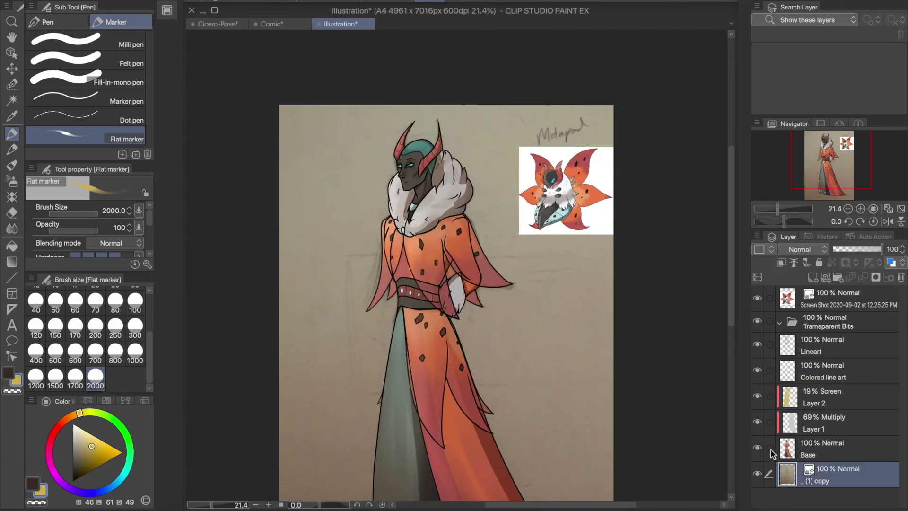
left_click_drag(837, 249, 834, 249)
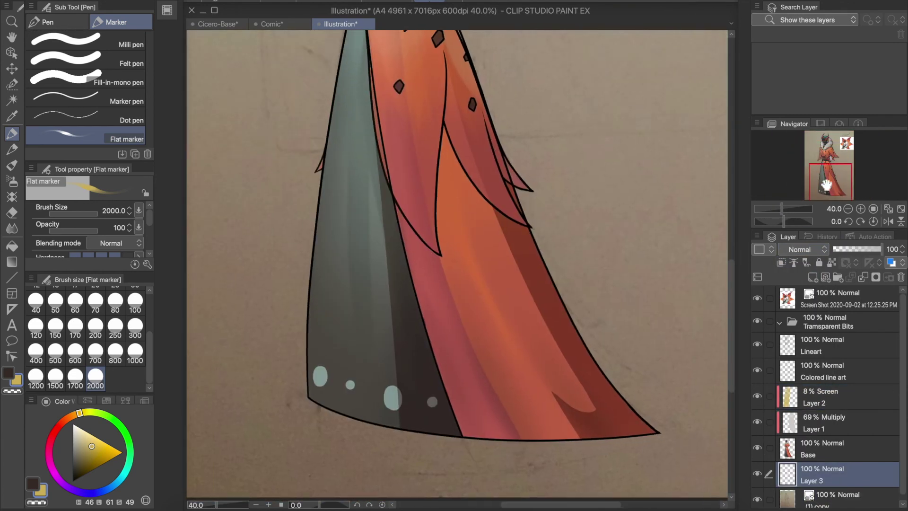
Add Layer 3 above the paper background and draw a light grey size 100 ellipse outline around the hem of the robe
key("b")
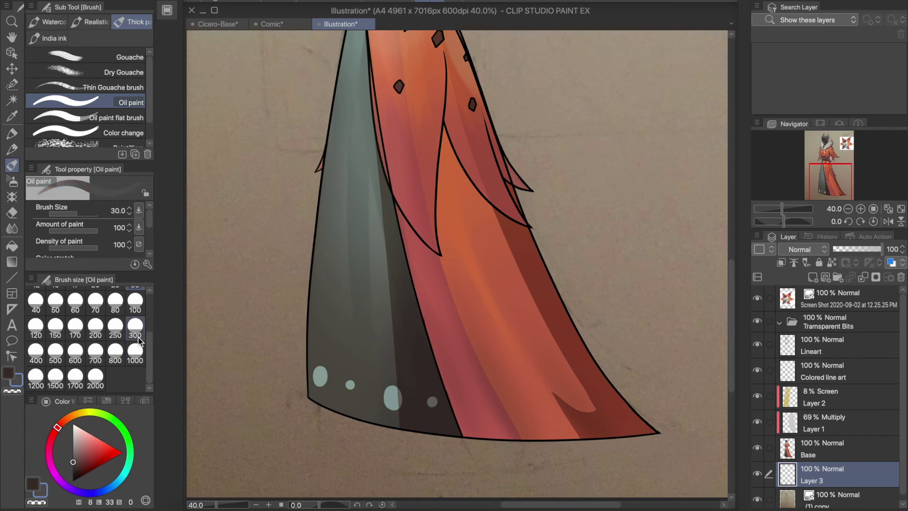
left_click(142, 351)
scroll(293, 355, "down", 4)
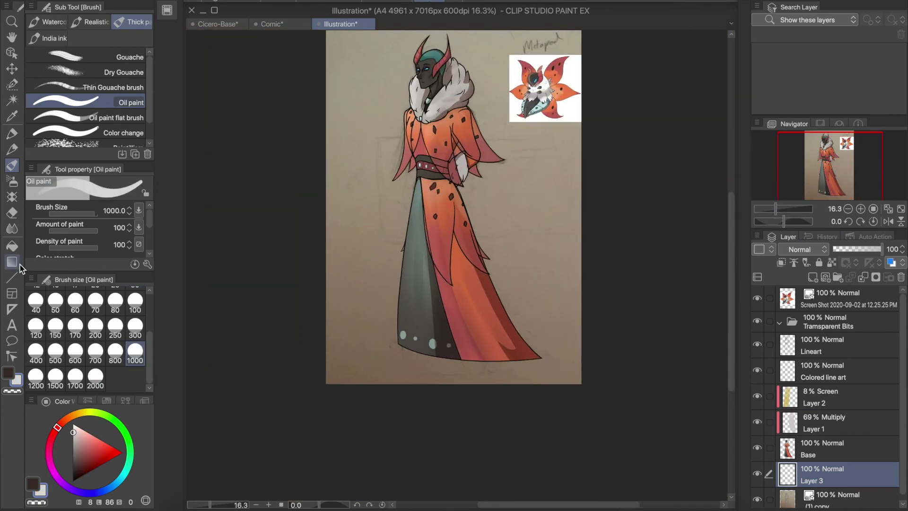
key("u")
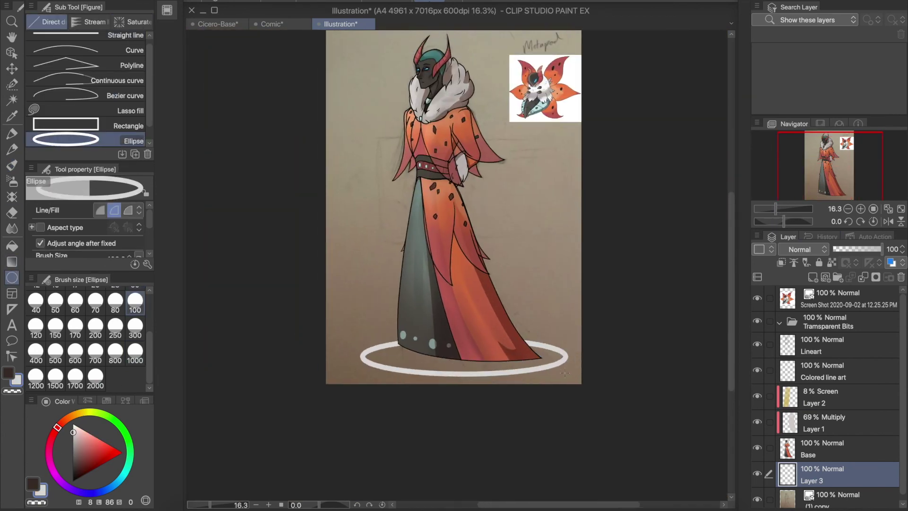
scroll(726, 289, "up", 1)
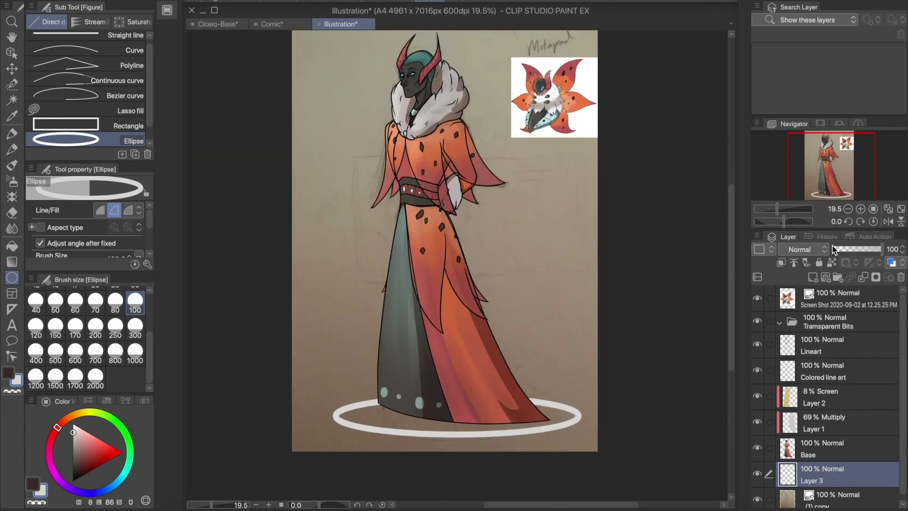
Duplicate the ellipse layer, Layer 3
key("shift+alt+e")
key("ctrl+z")
right_click(804, 468)
left_click(667, 438)
Hide the Base layer and fill the inside of the ellipse on Layer 3 with light grey Oil paint at size 250
key("b")
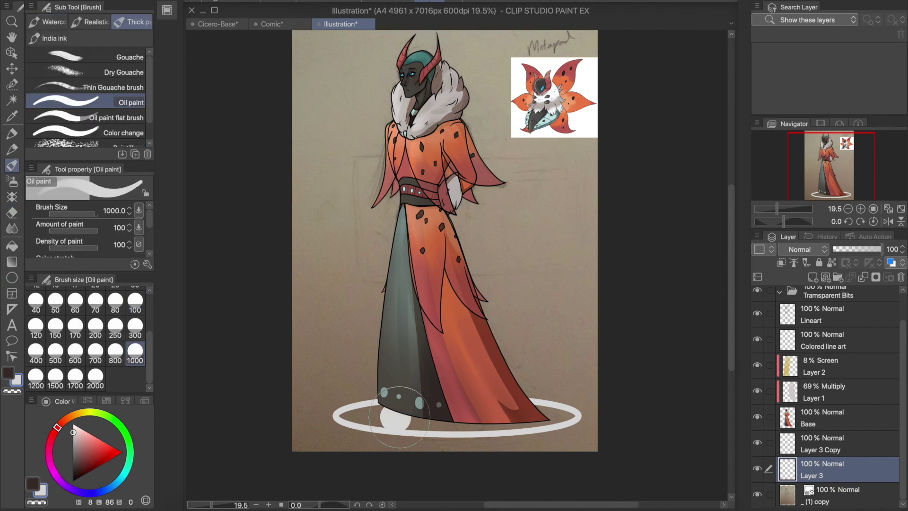
scroll(511, 334, "up", 5)
left_click(757, 417)
mouse_move(264, 331)
left_mouse_down()
mouse_move(699, 364)
mouse_move(332, 326)
left_mouse_up()
key("ctrl+z")
mouse_move(213, 340)
left_mouse_down()
mouse_move(631, 306)
mouse_move(294, 360)
mouse_move(666, 331)
left_mouse_up()
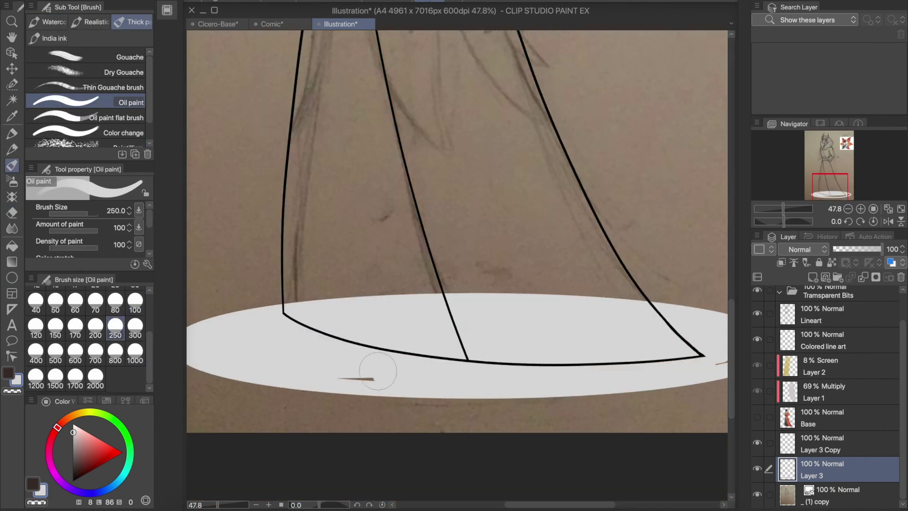
Try a teal-to-light-grey elliptical gradient on a clipped Layer 4 over the disc, at 83% opacity
scroll(645, 314, "down", 2)
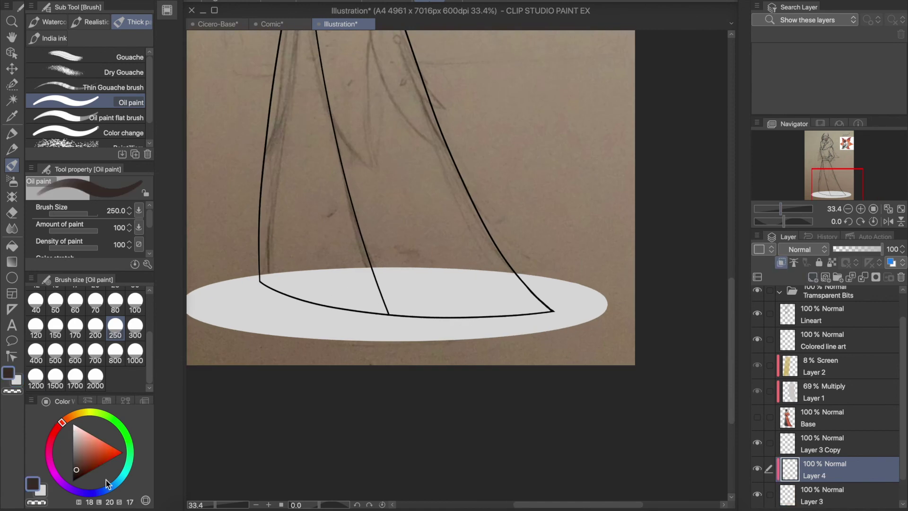
left_click(11, 262)
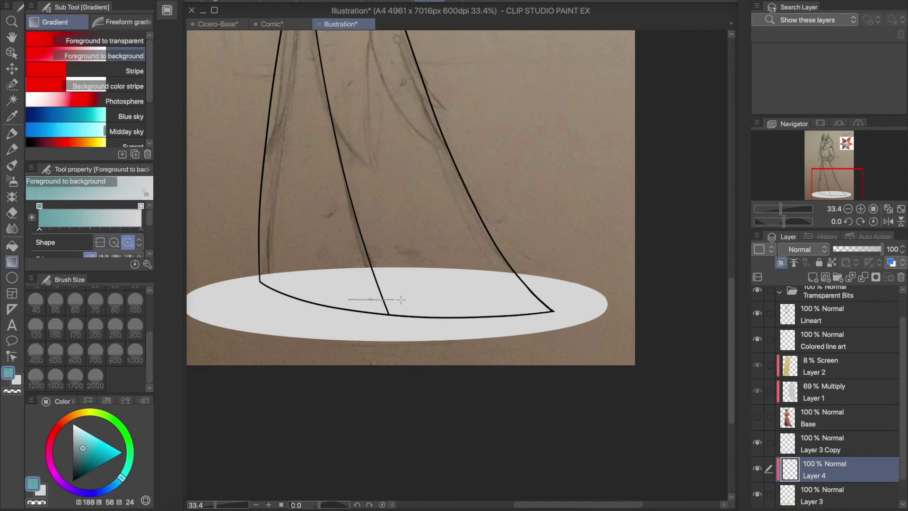
left_click_drag(554, 327, 552, 326)
key("ctrl+t")
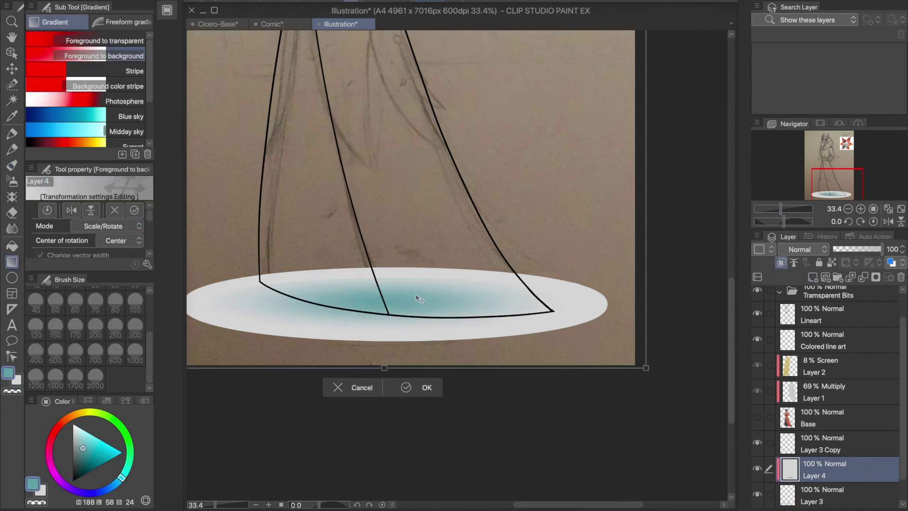
left_click(420, 388)
left_click_drag(881, 249, 875, 249)
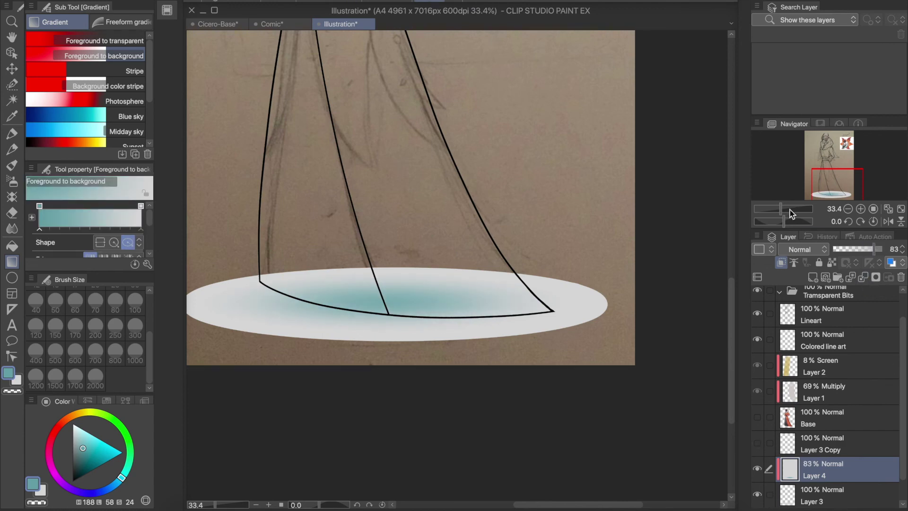
Show the Base layer again and paint the disc's interior teal with Oil paint at size 250 on a clipped Layer 4
scroll(790, 213, "down", 2)
left_click(758, 416)
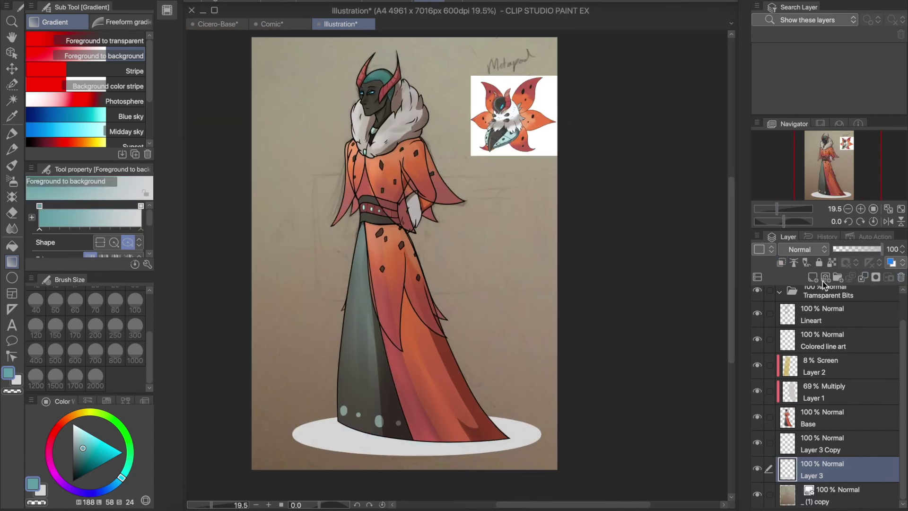
key("b")
left_click_drag(411, 440, 326, 430)
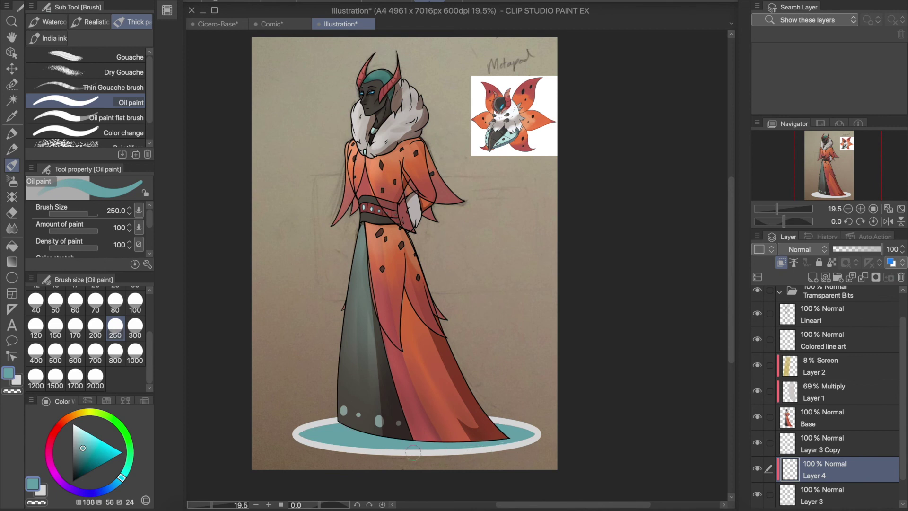
Merge the teal fill and ring layers into Layer 3 and enlarge the platform beneath the robe
key("ctrl+e")
key("ctrl+e")
key("ctrl+t")
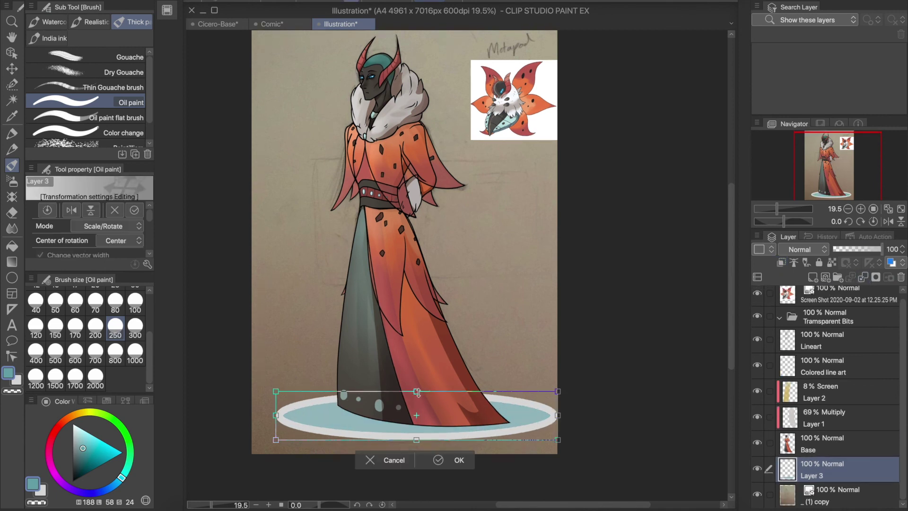
left_click(445, 460)
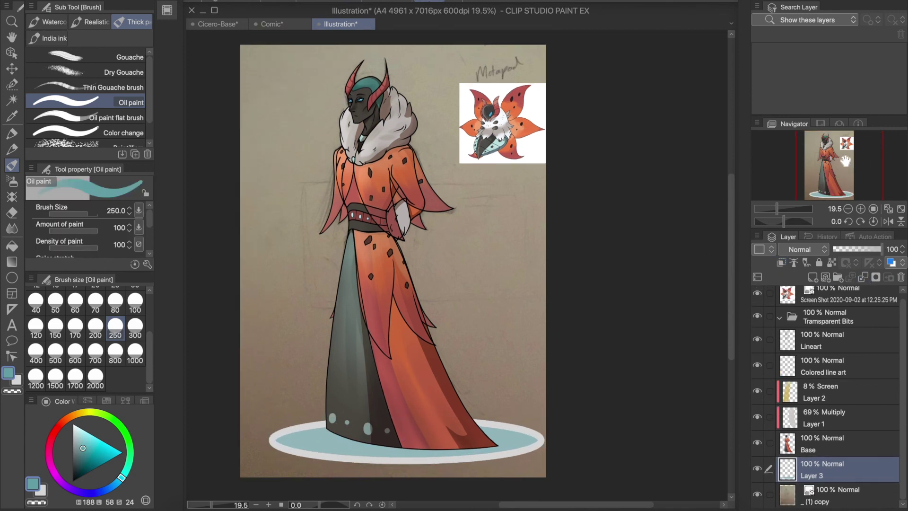